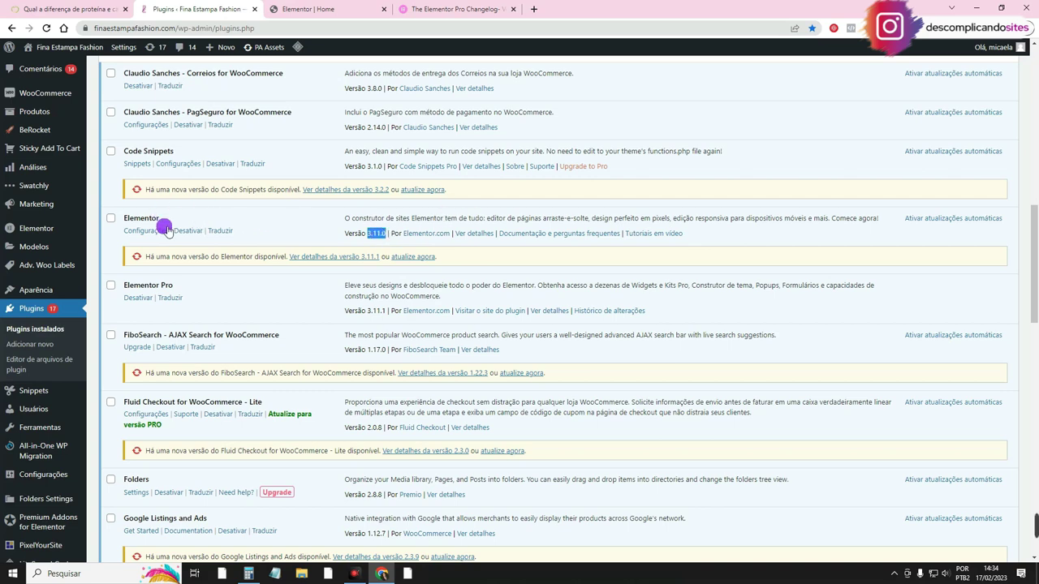
Compare the Elementor Pro changelog with the Elementor and Elementor Pro versions installed on the site
left_click(430, 10)
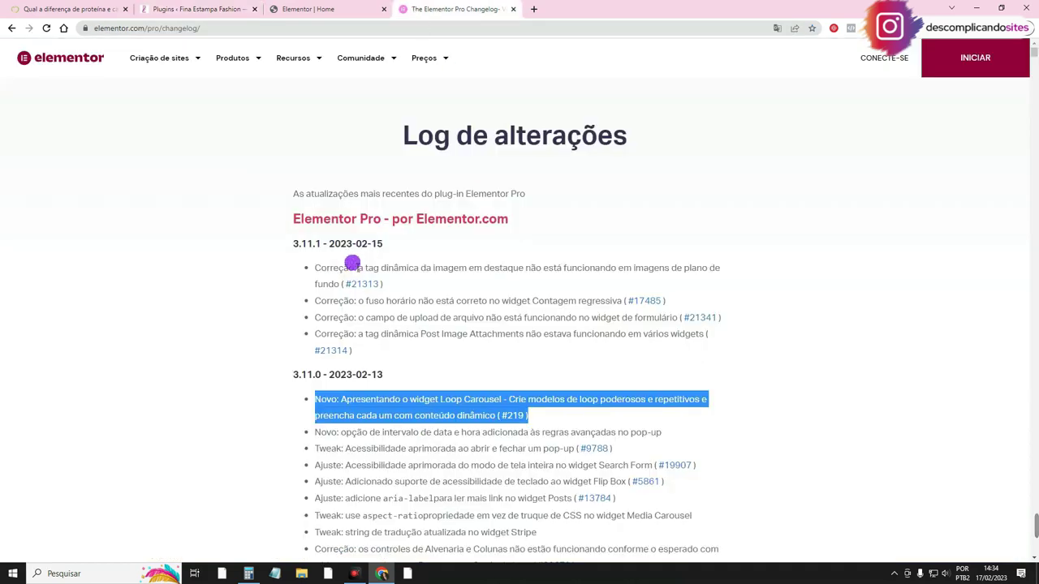
left_click(195, 9)
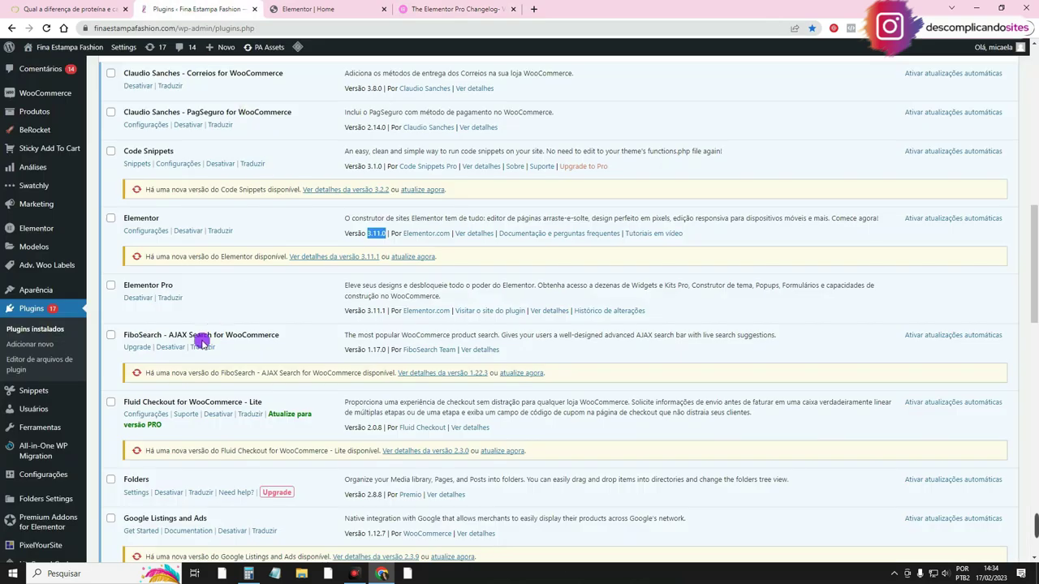
left_click_drag(135, 285, 173, 288)
left_click_drag(365, 307, 377, 313)
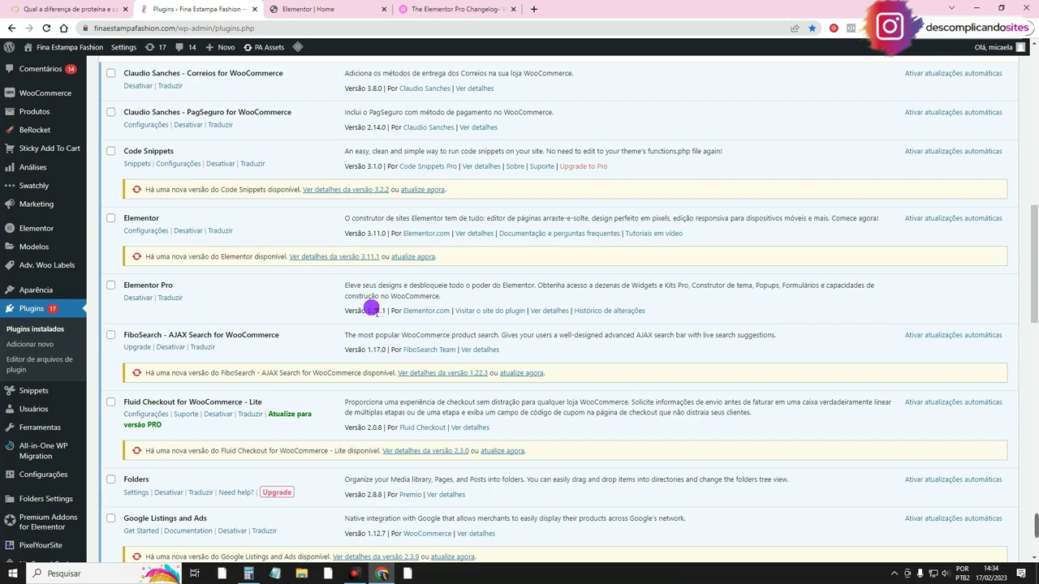
scroll(372, 308, "up", 15)
Examine the Home page's product sections and the empty widget area below Ofertas da Semana in the page editor
left_click(315, 7)
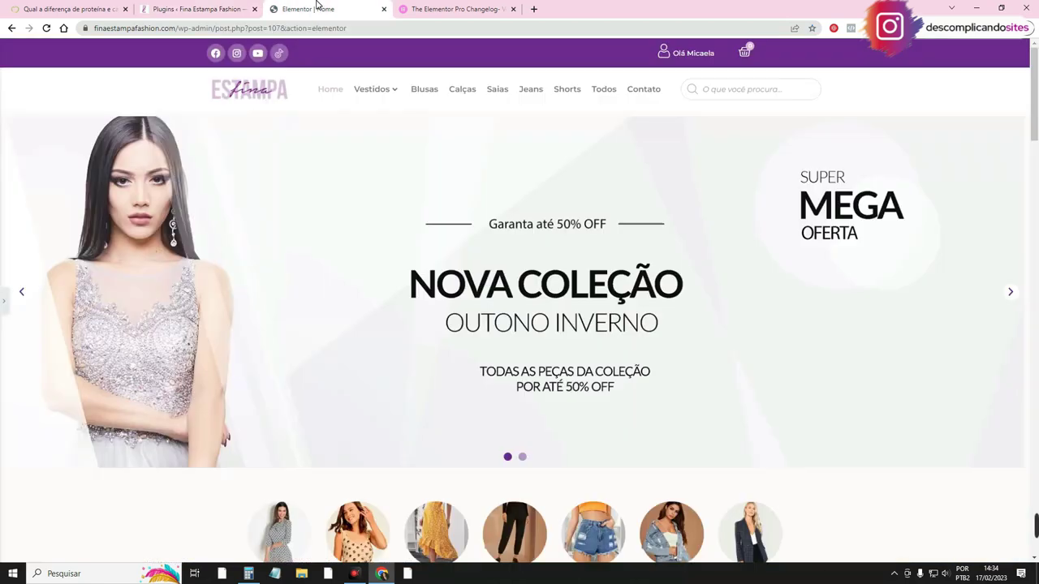
left_click(125, 9)
left_click(111, 328)
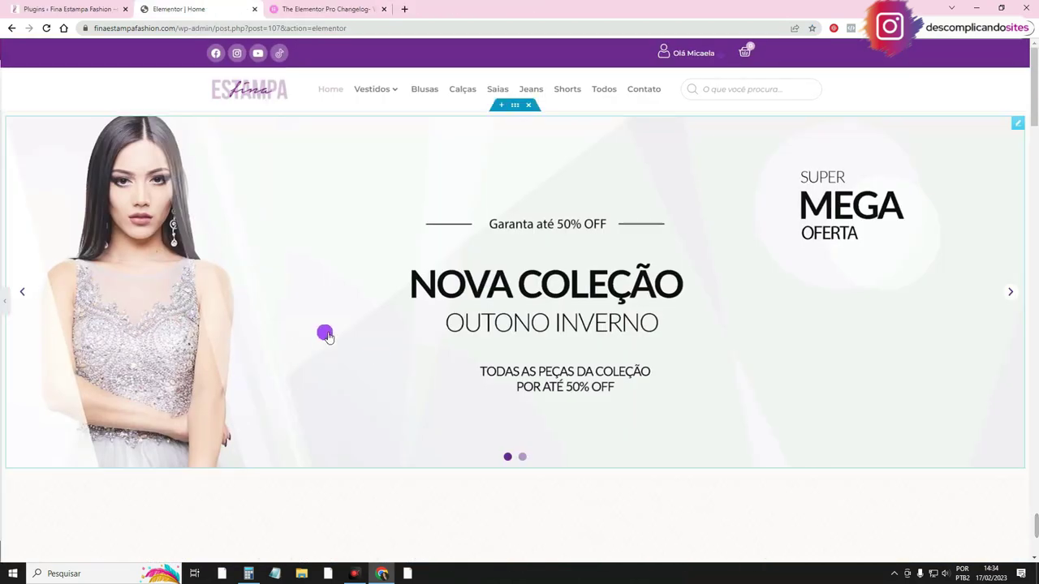
scroll(538, 352, "down", 10)
scroll(536, 362, "down", 15)
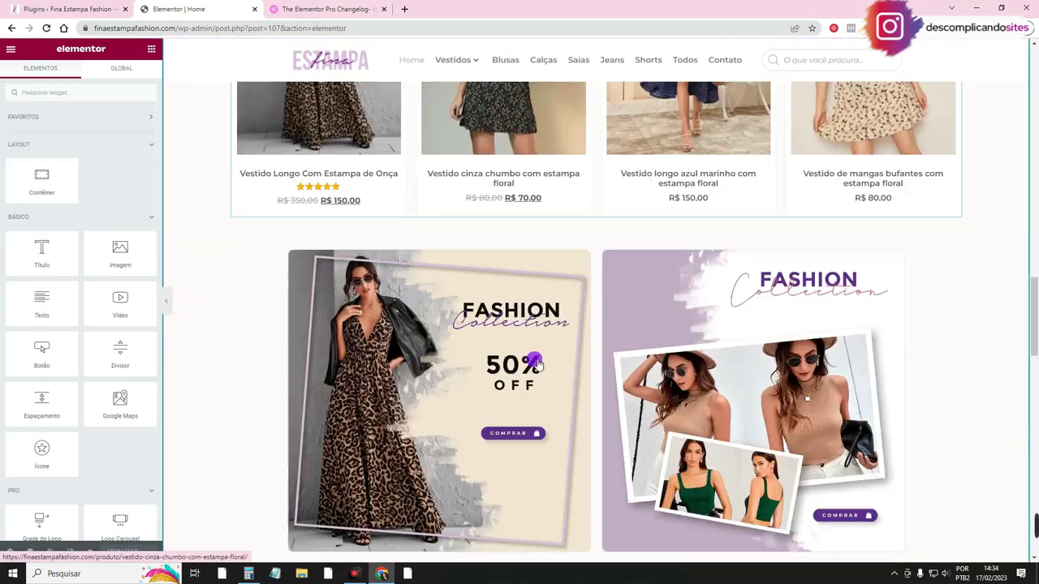
scroll(535, 363, "down", 2)
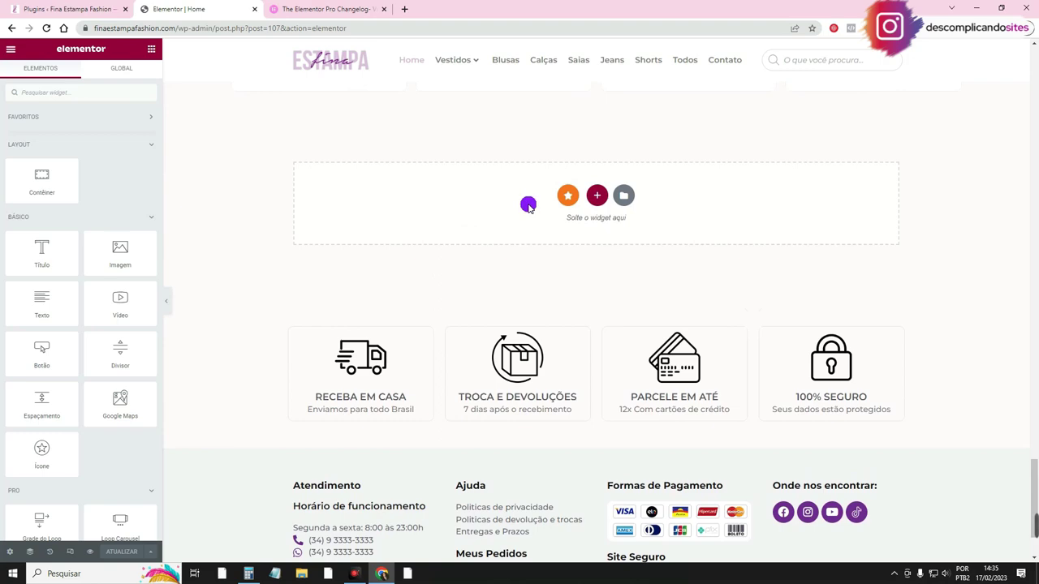
scroll(440, 278, "up", 12)
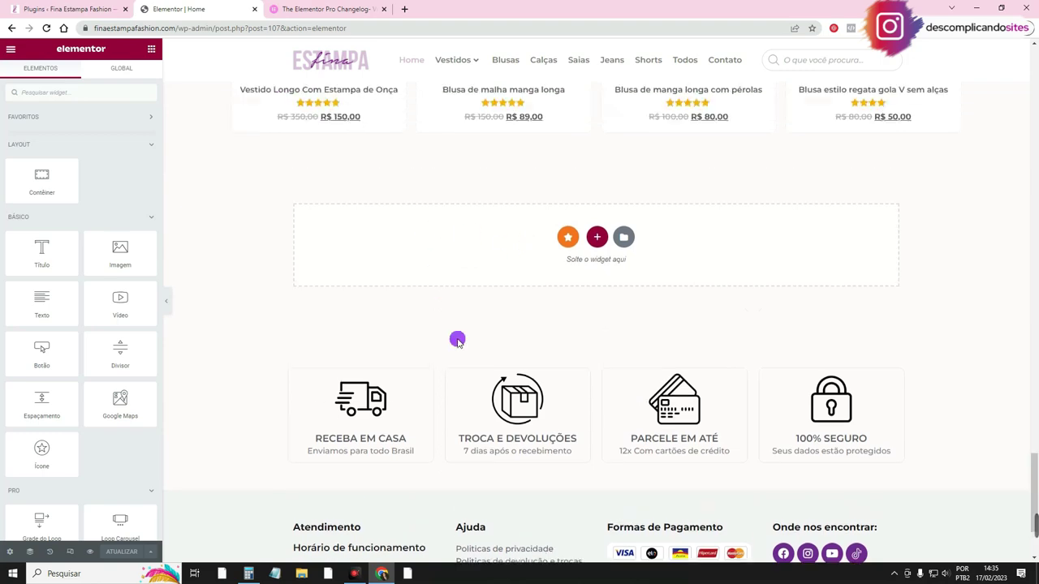
scroll(566, 334, "down", 2)
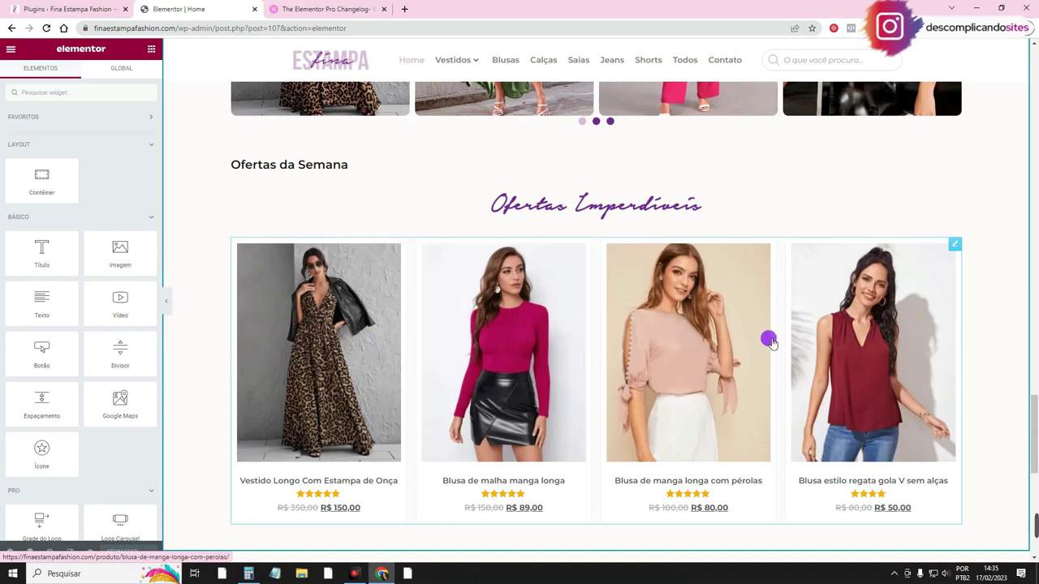
scroll(366, 343, "down", 4)
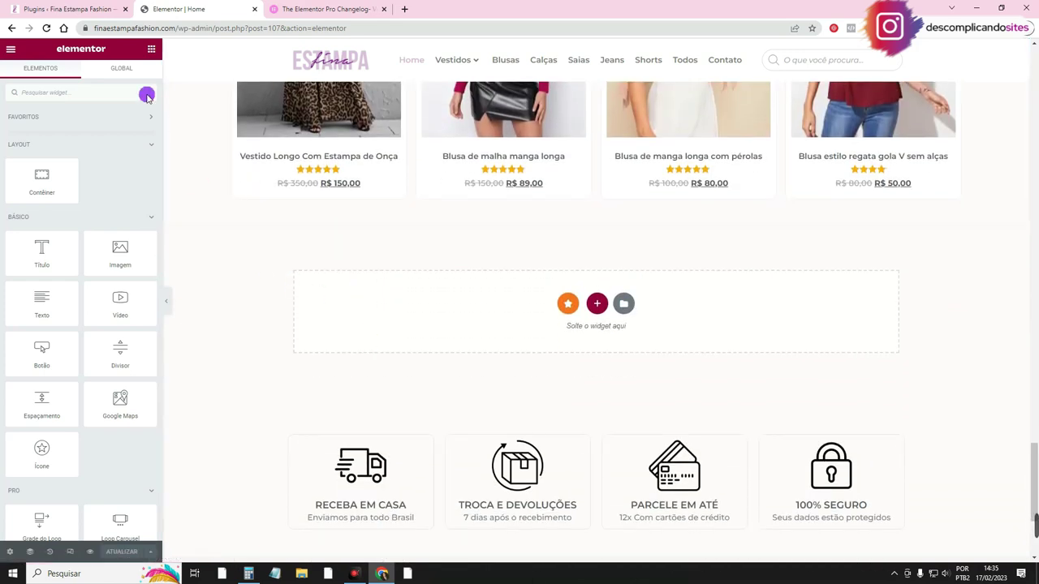
Open the Recursos section of the Elementor settings in the WordPress admin
left_click(69, 9)
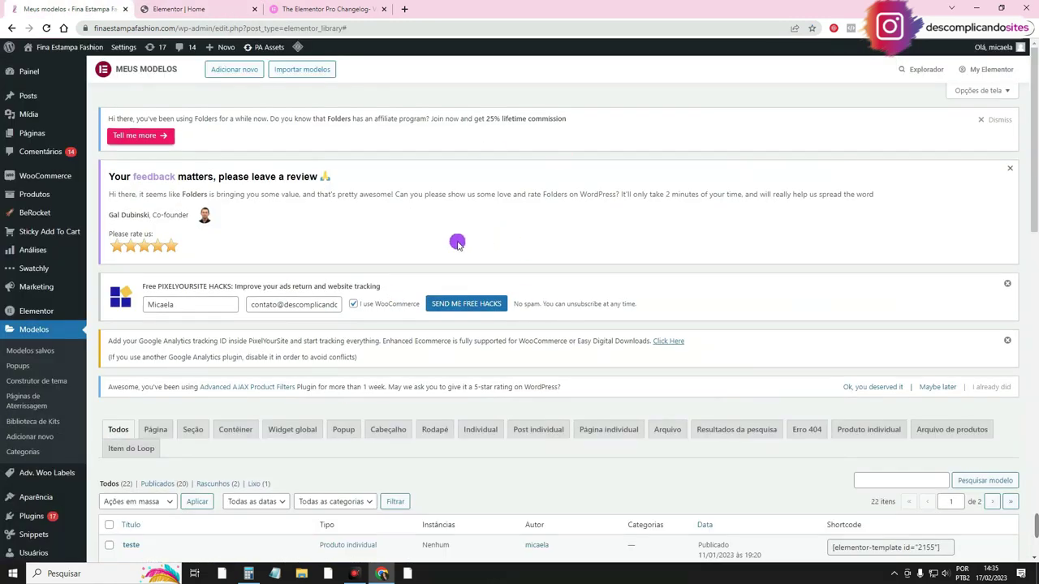
mouse_move(50, 318)
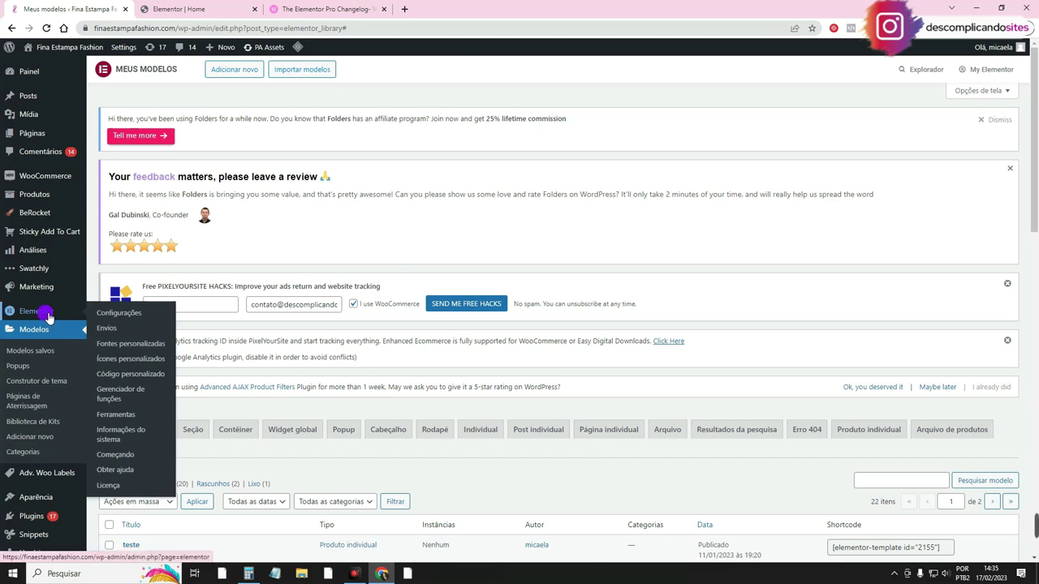
left_click(103, 315)
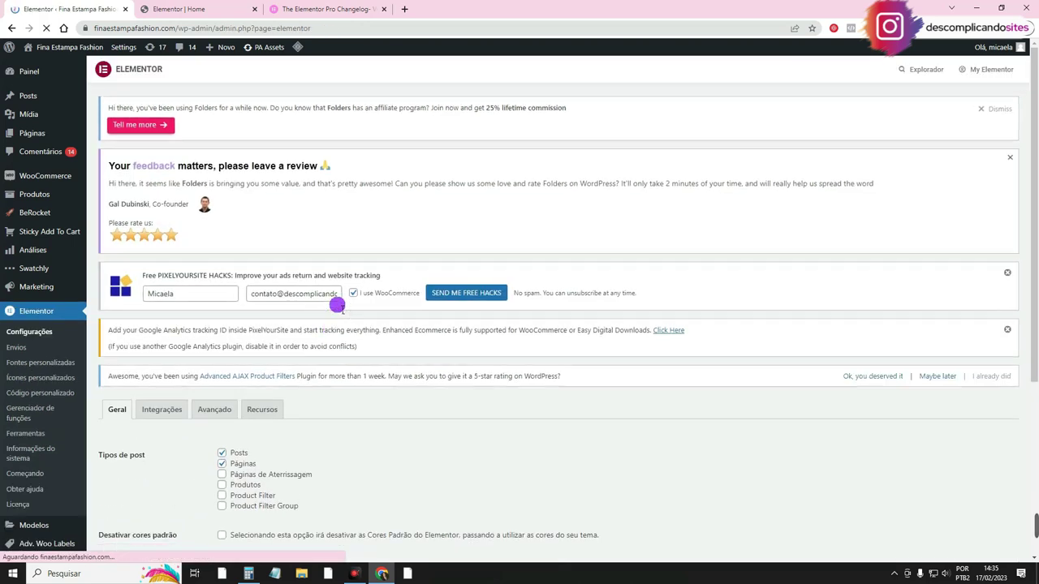
scroll(310, 357, "down", 2)
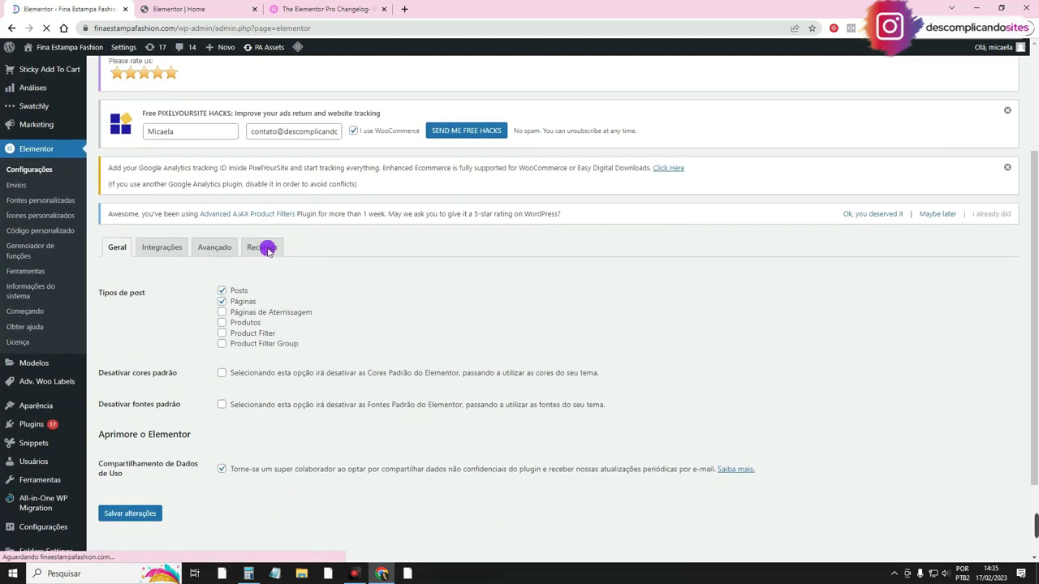
left_click(261, 247)
Set the Repetir experiment to Ativo and look over the remaining Elementor features
scroll(297, 274, "down", 7)
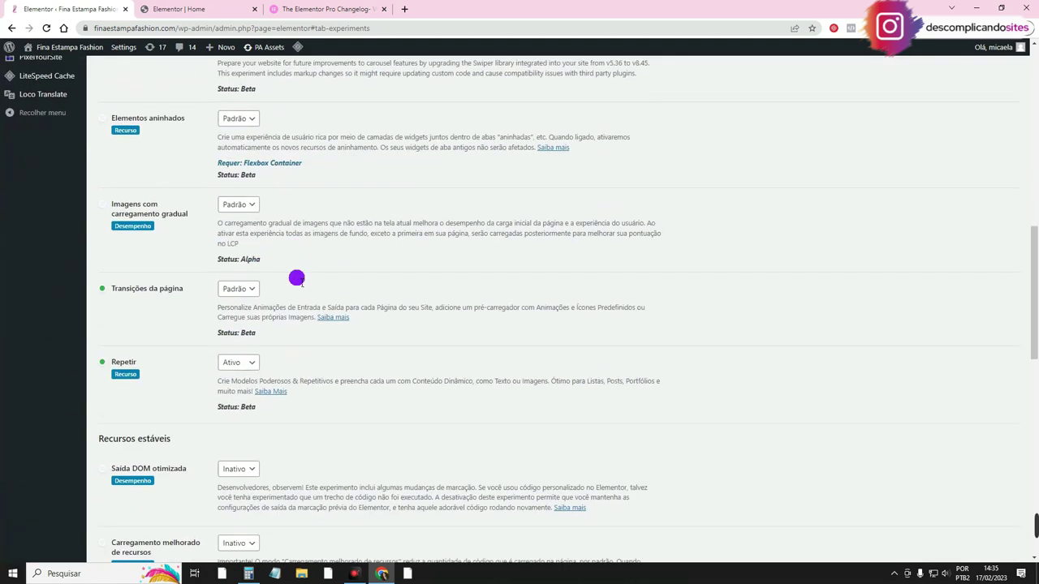
scroll(296, 278, "down", 2)
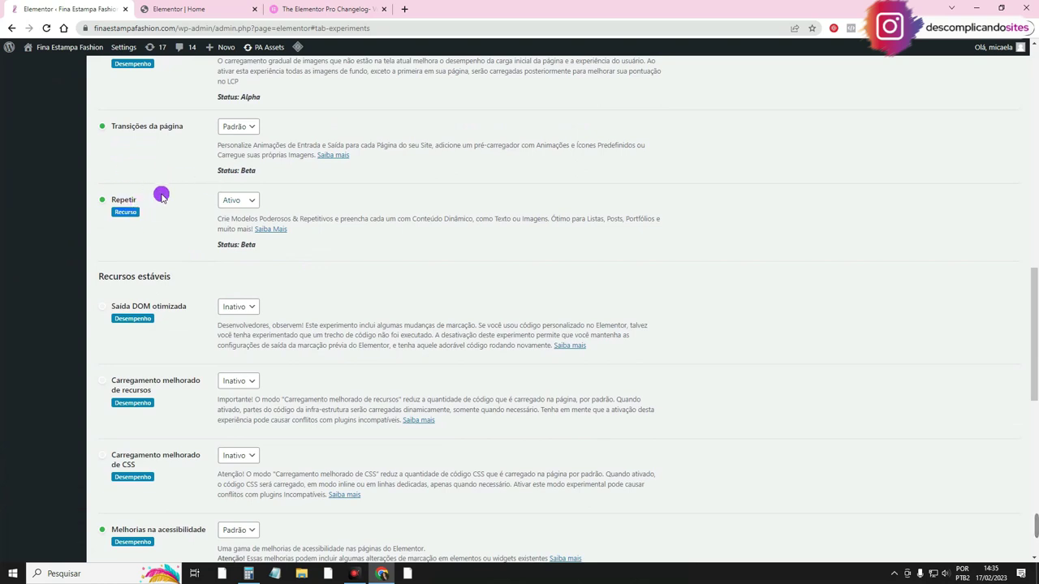
left_click(238, 200)
left_click(236, 224)
scroll(240, 335, "down", 6)
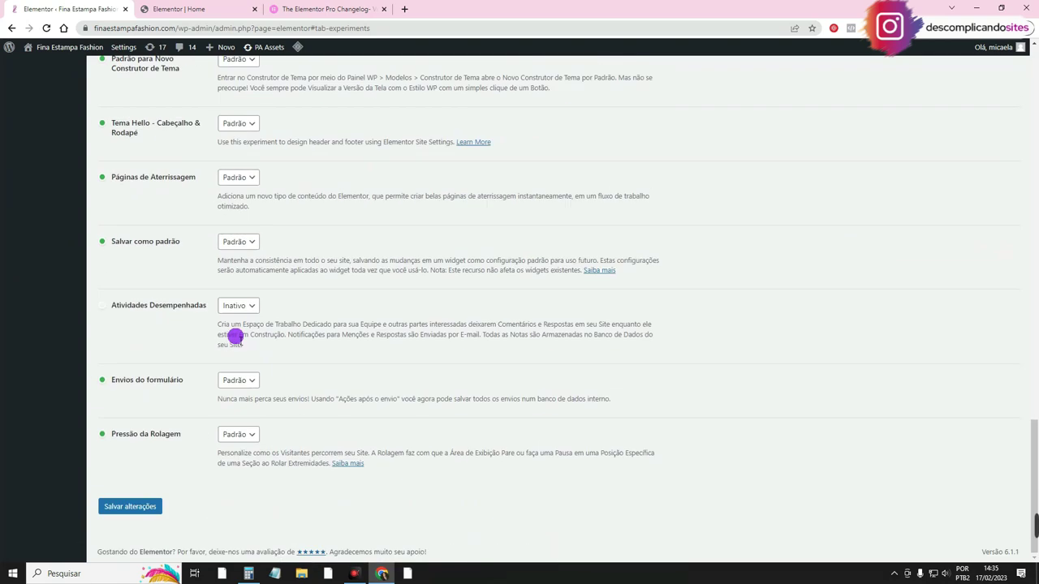
scroll(551, 331, "up", 15)
scroll(552, 331, "up", 5)
scroll(549, 331, "down", 3)
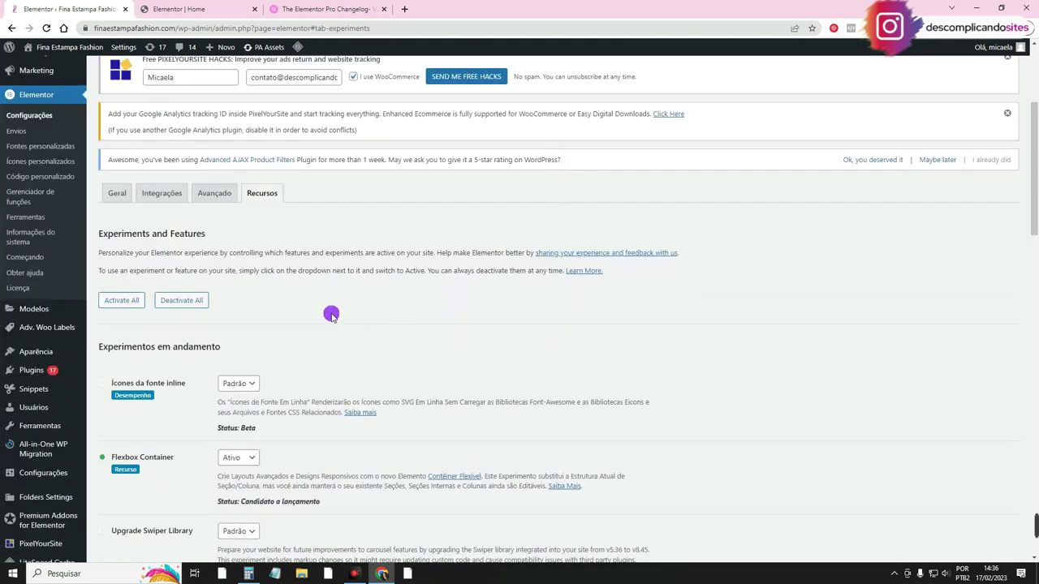
Start a new Elementor template of type Item do Loop with Produtos as its source type
mouse_move(49, 308)
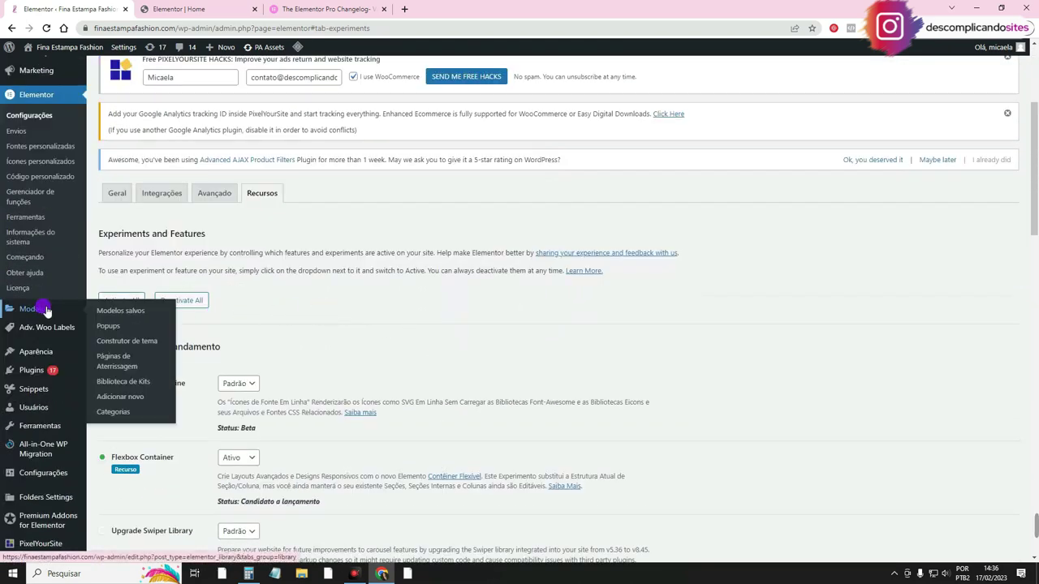
left_click(130, 396)
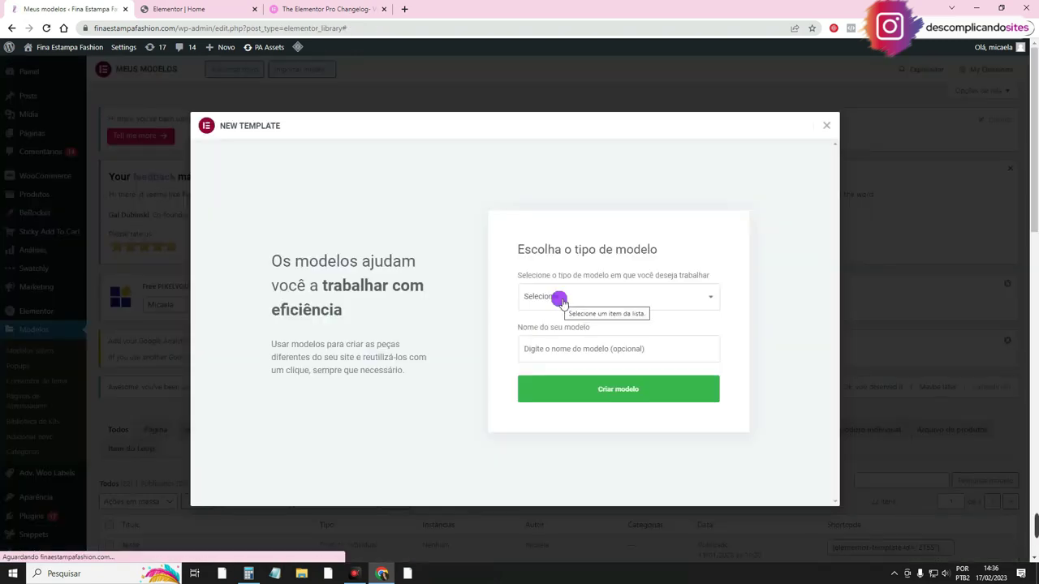
left_click(568, 298)
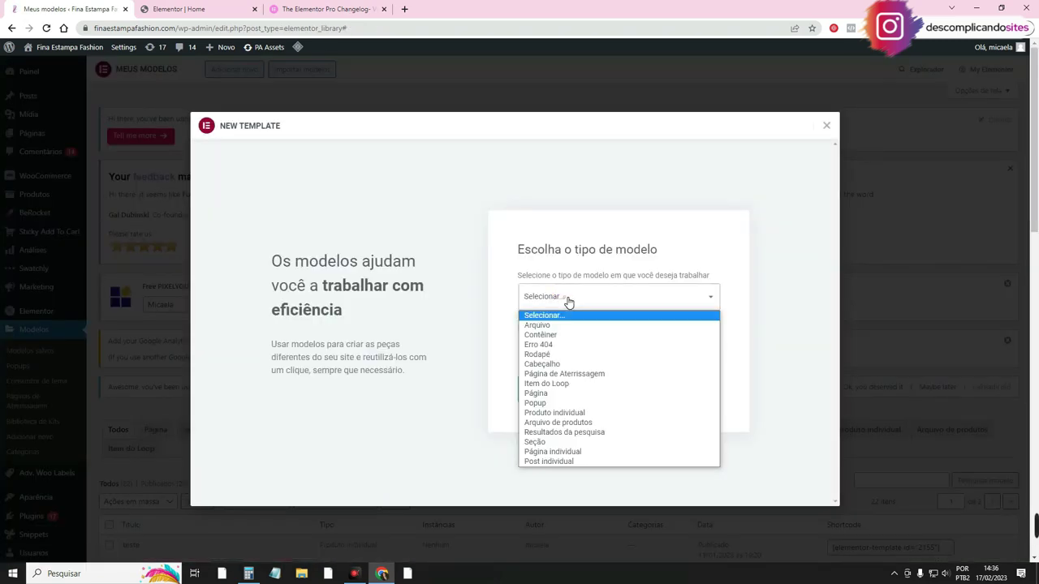
left_click(538, 385)
left_click(540, 325)
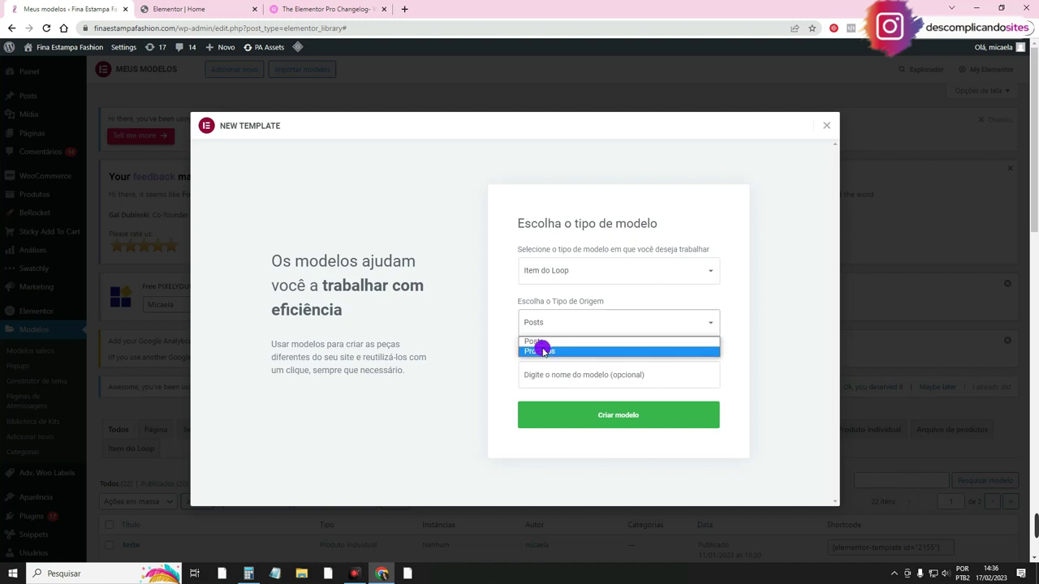
left_click(539, 352)
Name the template "carrossel de produtos" and create it
left_click(547, 378)
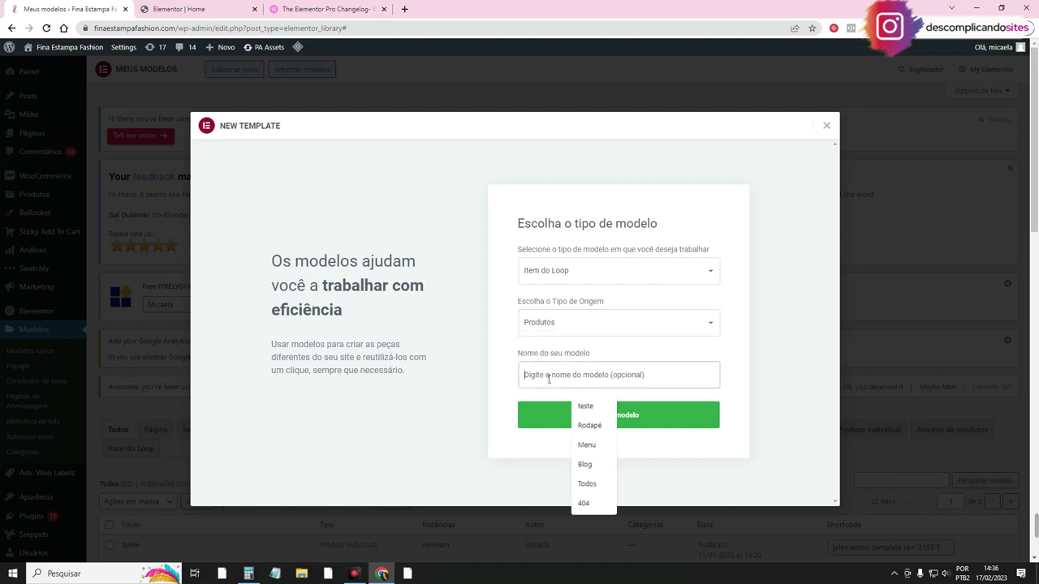
type("Ca")
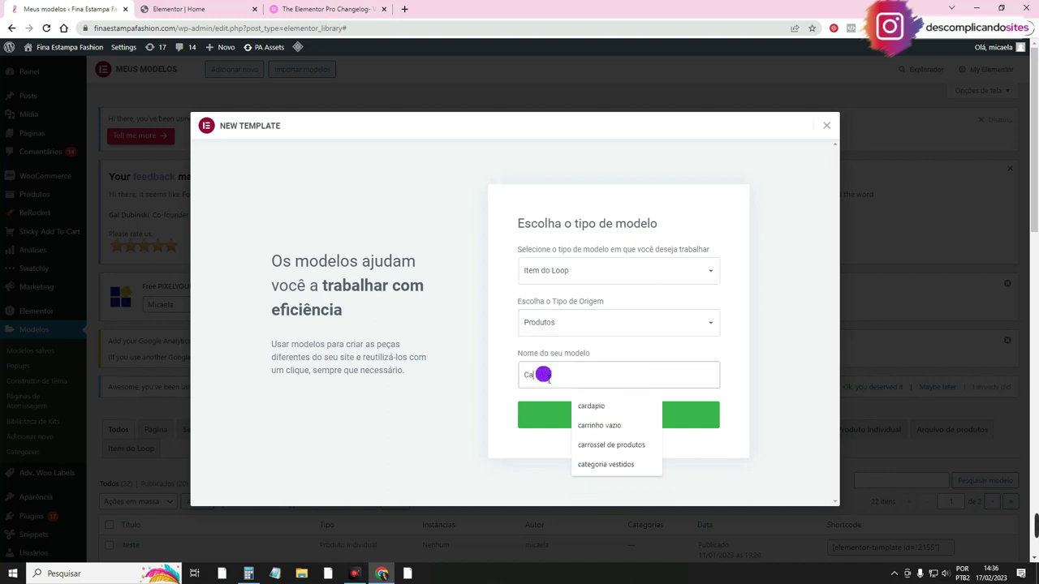
type("rrossel de produtos")
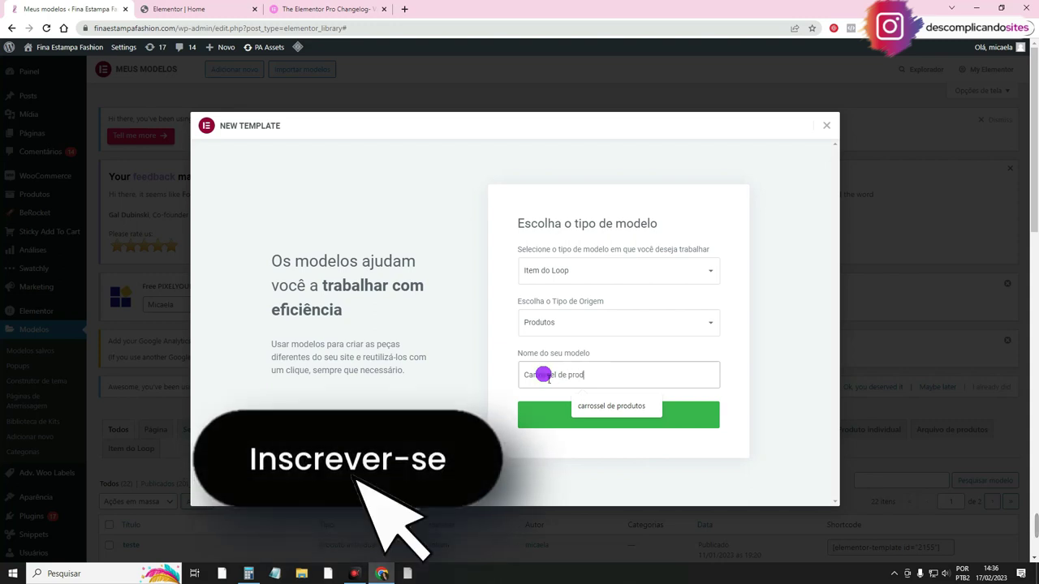
left_click(611, 406)
left_click(617, 417)
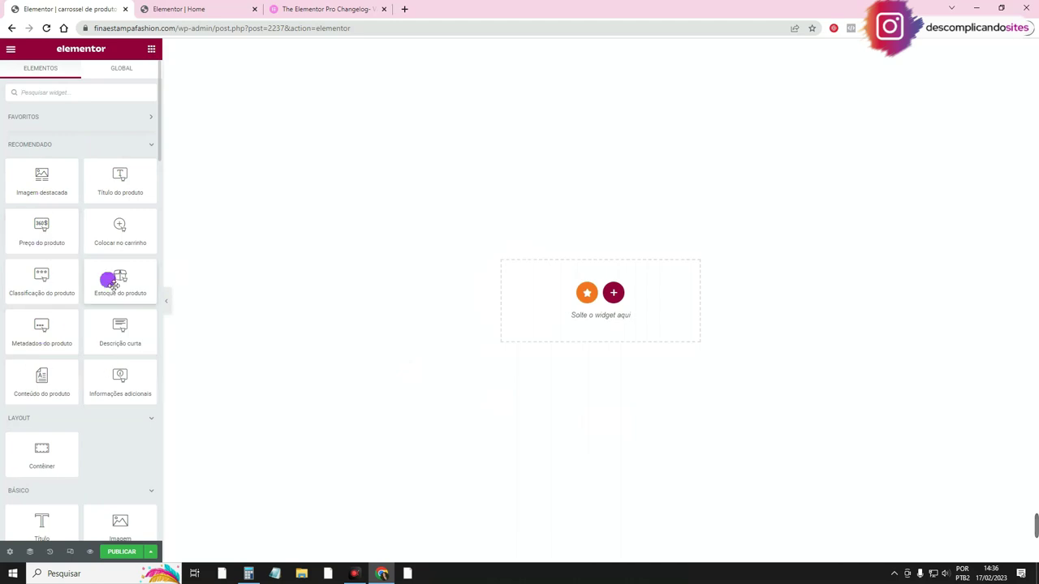
Add a single container with downward direction to the template and place the Imagem destacada widget inside it
left_click_drag(114, 286, 604, 302)
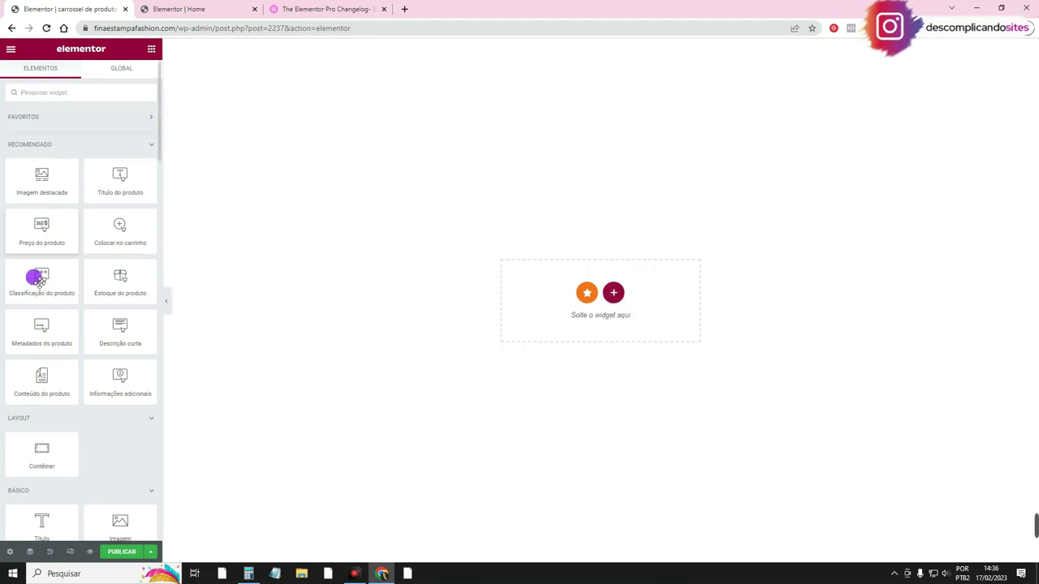
left_click(614, 295)
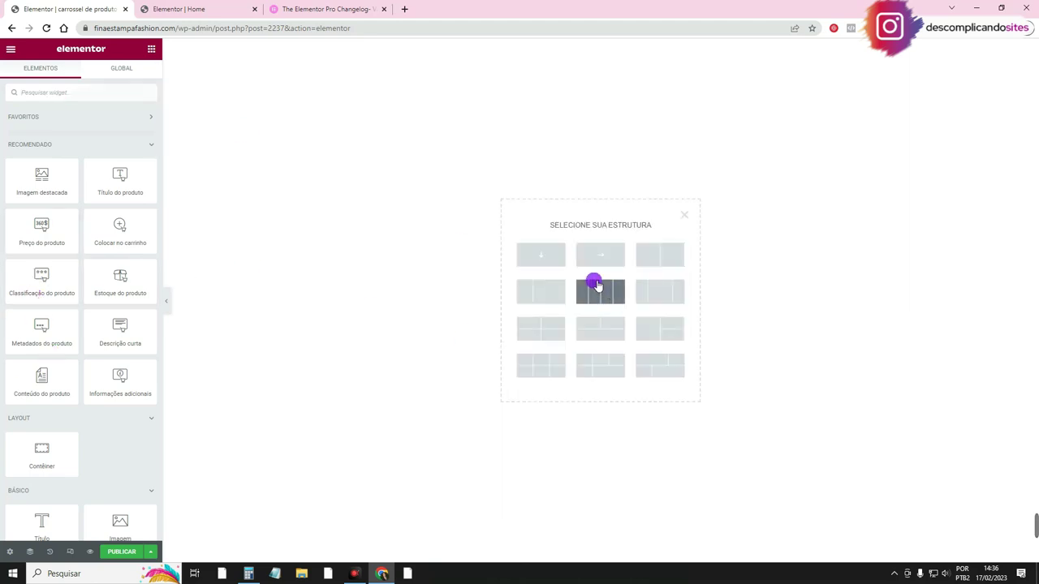
left_click(548, 257)
left_click(548, 258)
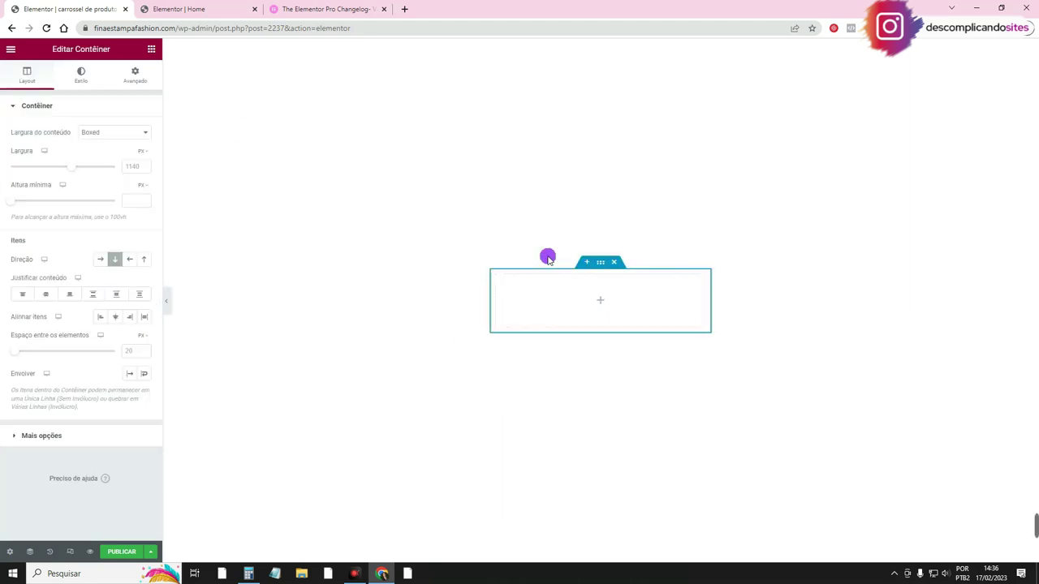
left_click(156, 52)
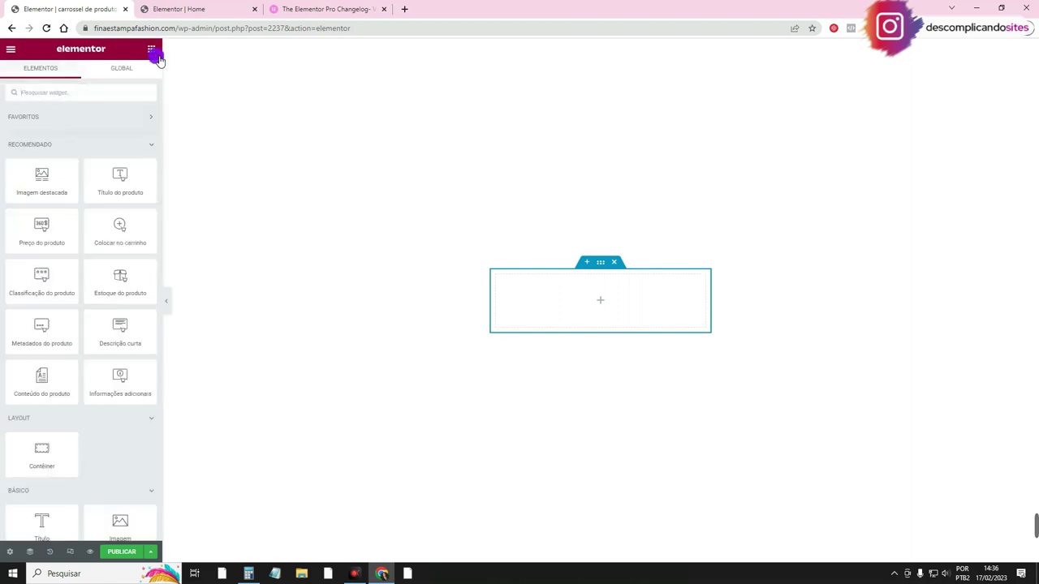
left_click_drag(60, 178, 538, 278)
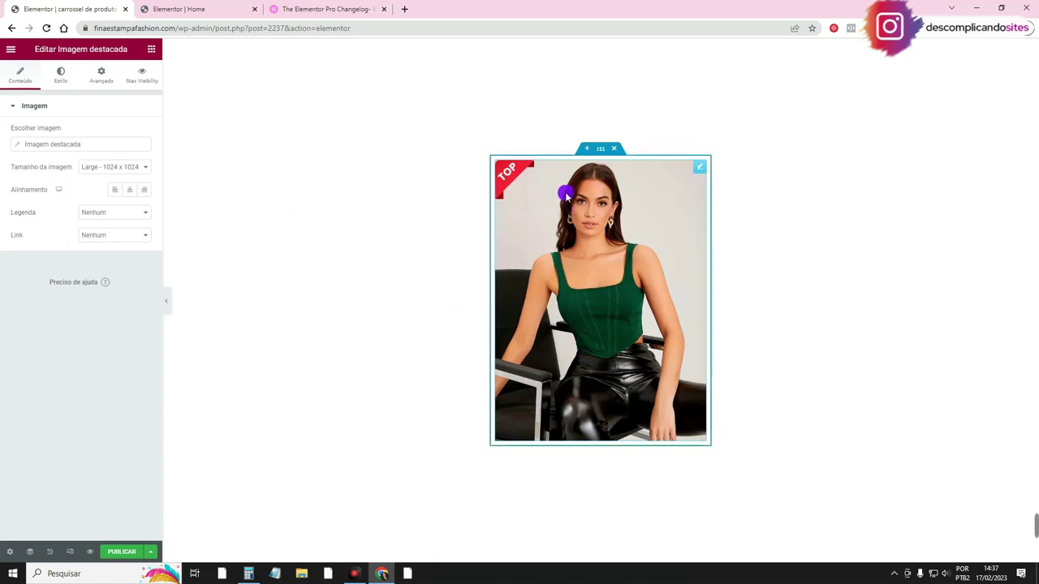
Set the template's preview item to the product Vestido longo animal print, found by searching for "ves"
left_click(9, 552)
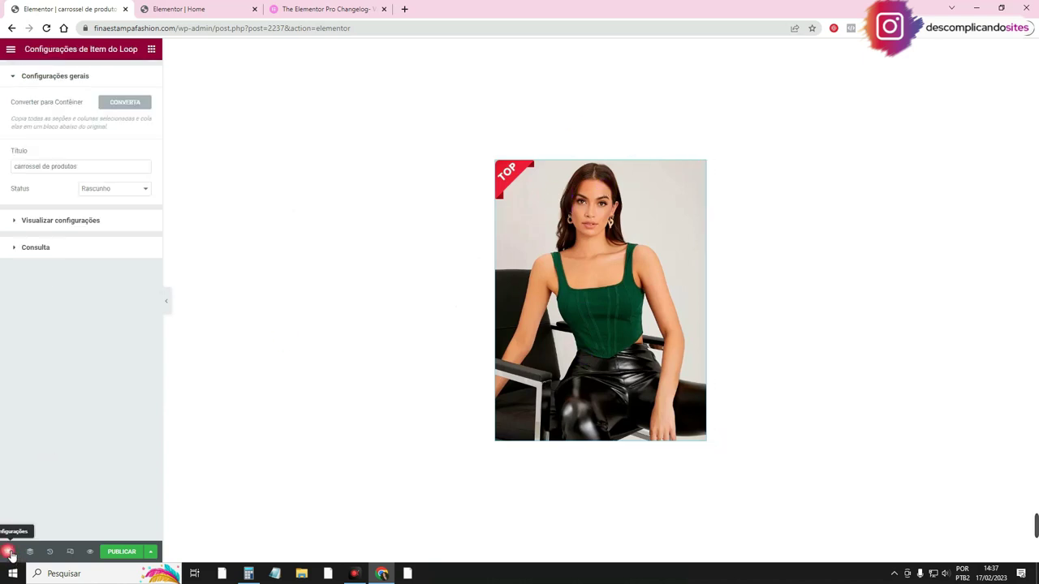
left_click(35, 221)
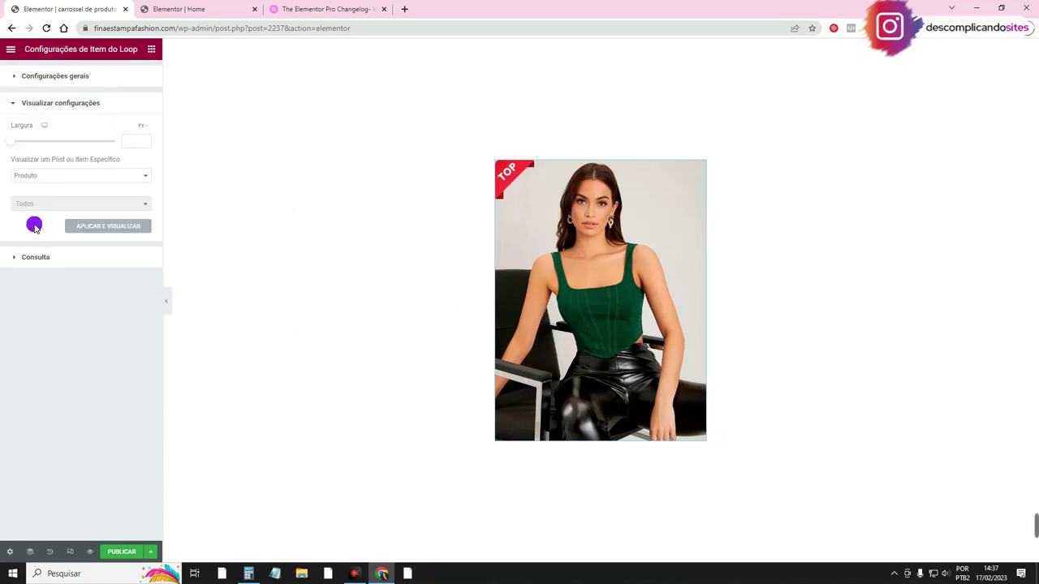
left_click(139, 204)
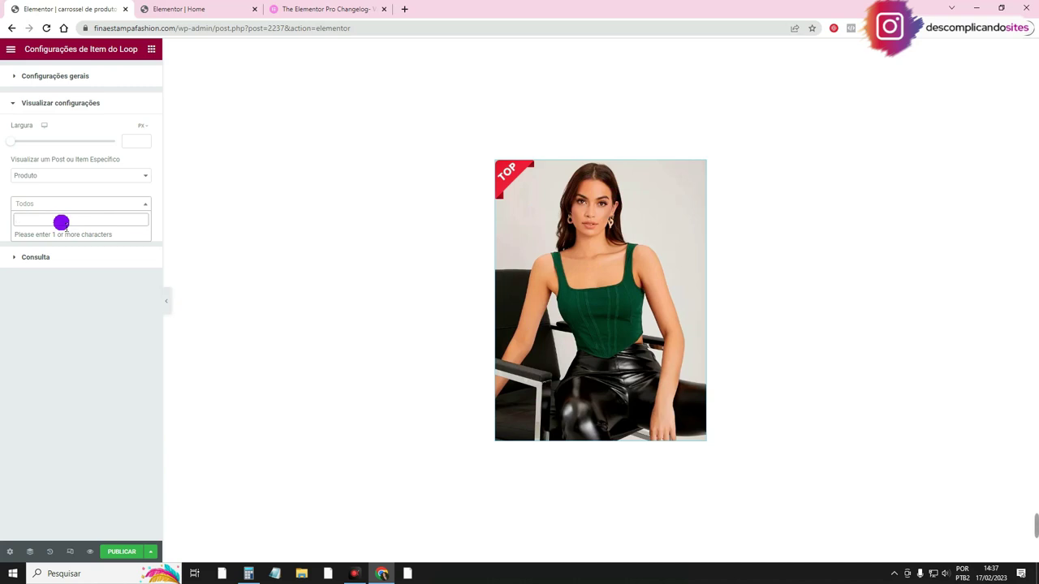
type("ves")
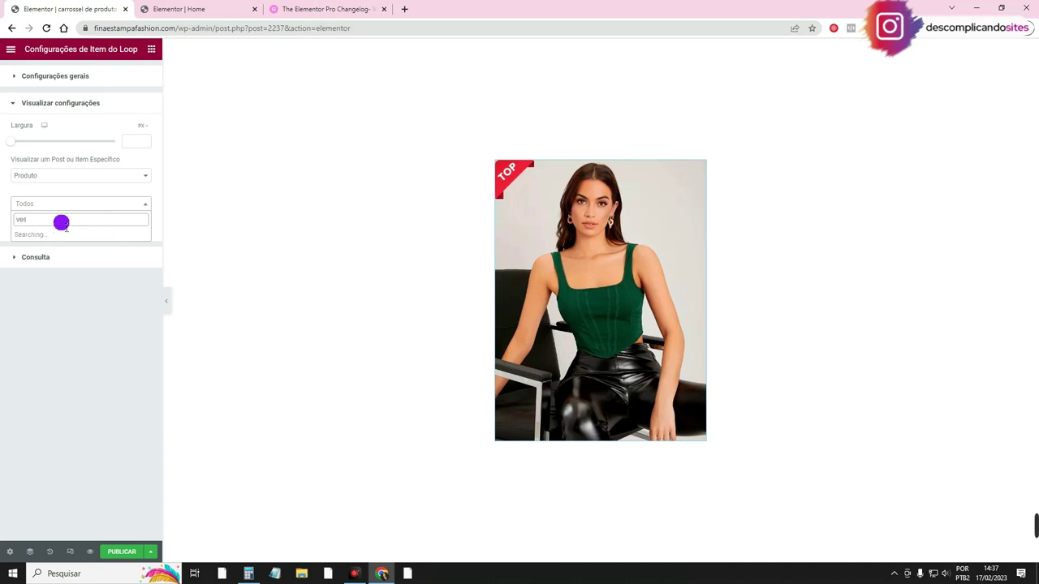
left_click(79, 247)
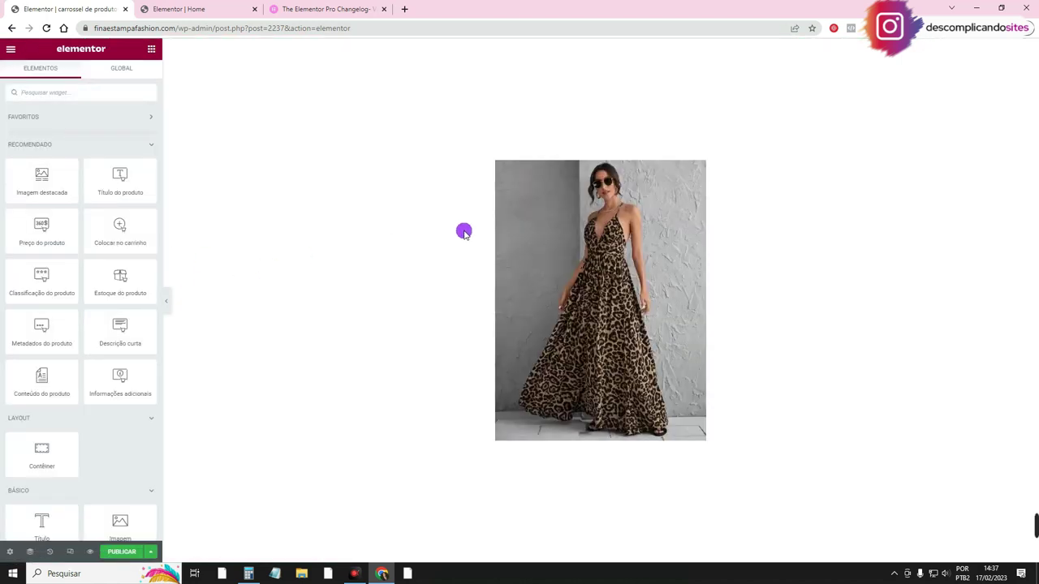
Set the image size of the Imagem destacada widget to Completo
left_click(699, 168)
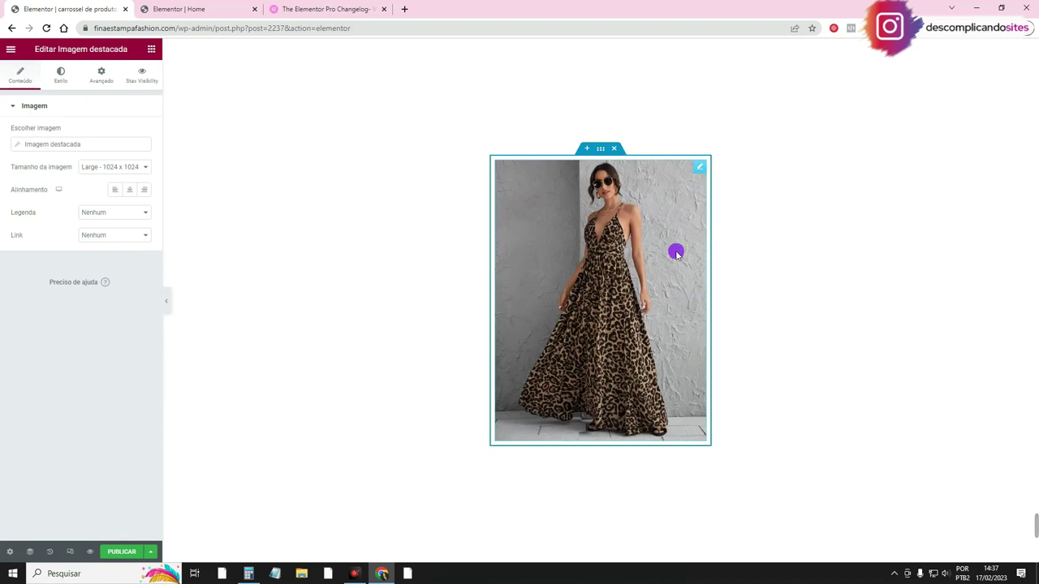
left_click(105, 167)
left_click(98, 269)
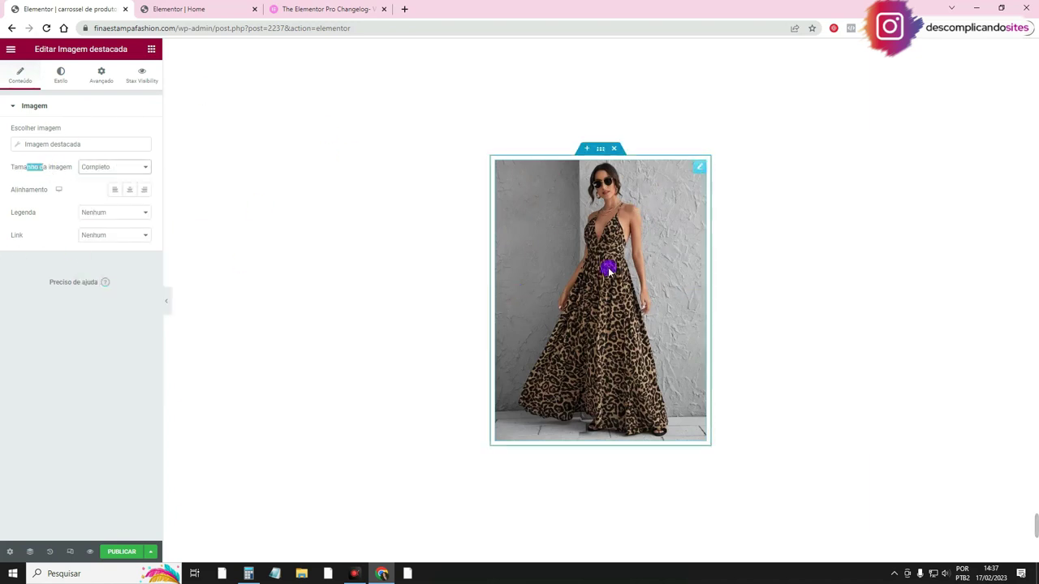
Add the Título do produto and Preço do produto widgets below the featured image, with Classificação do produto between them
left_click(151, 50)
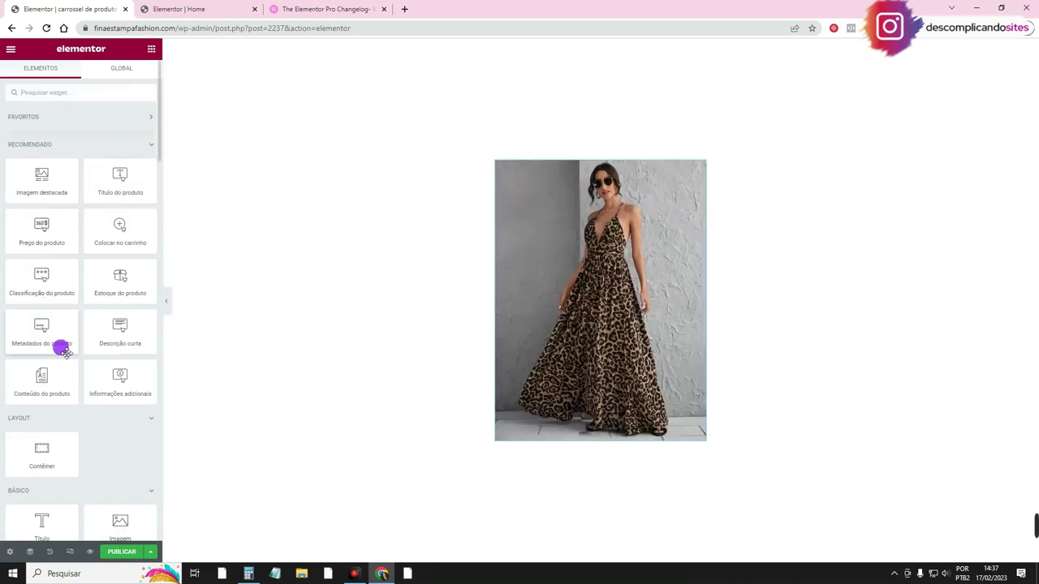
left_click_drag(126, 180, 594, 387)
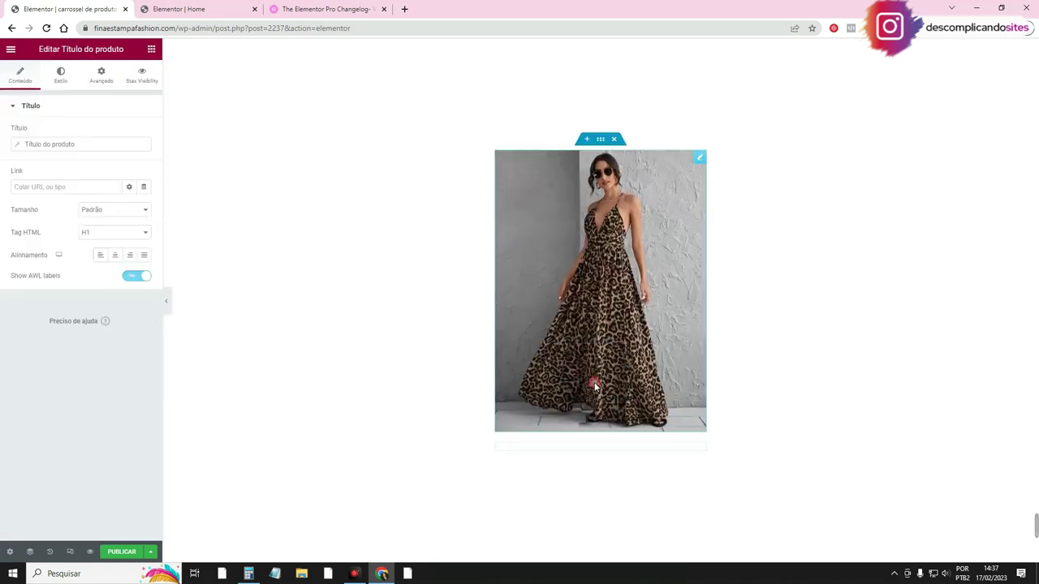
left_click(151, 49)
left_click_drag(41, 231, 570, 458)
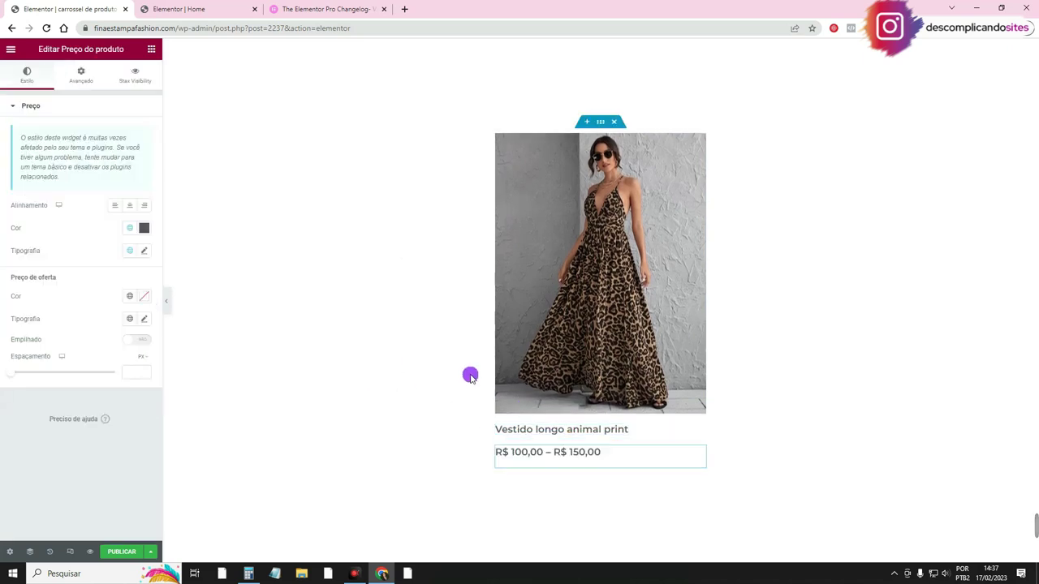
left_click(151, 49)
left_click_drag(45, 276, 592, 435)
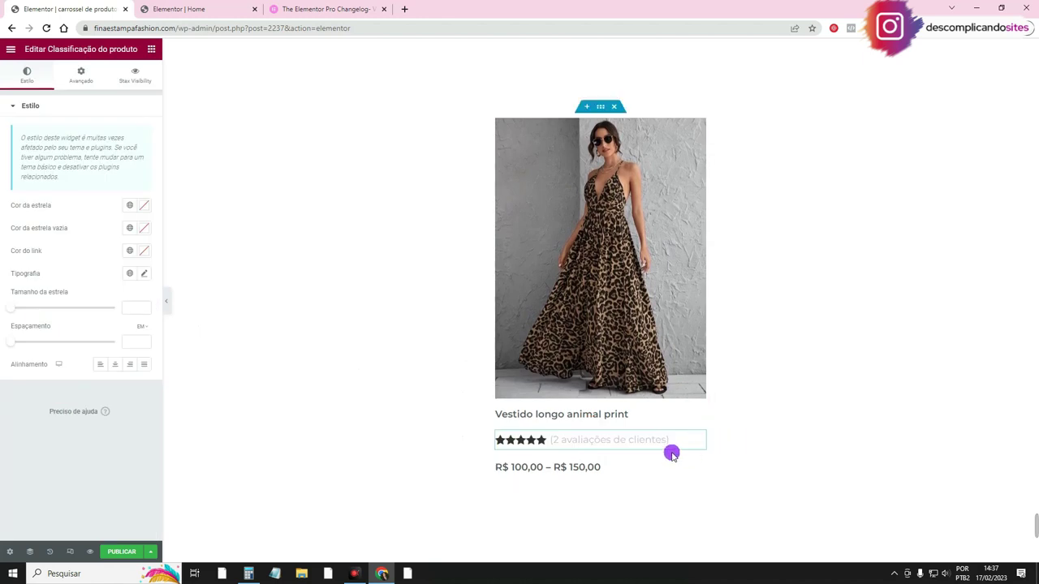
Change the star colour of the Classificação do produto widget to orange
left_click(144, 206)
left_click_drag(44, 345, 39, 345)
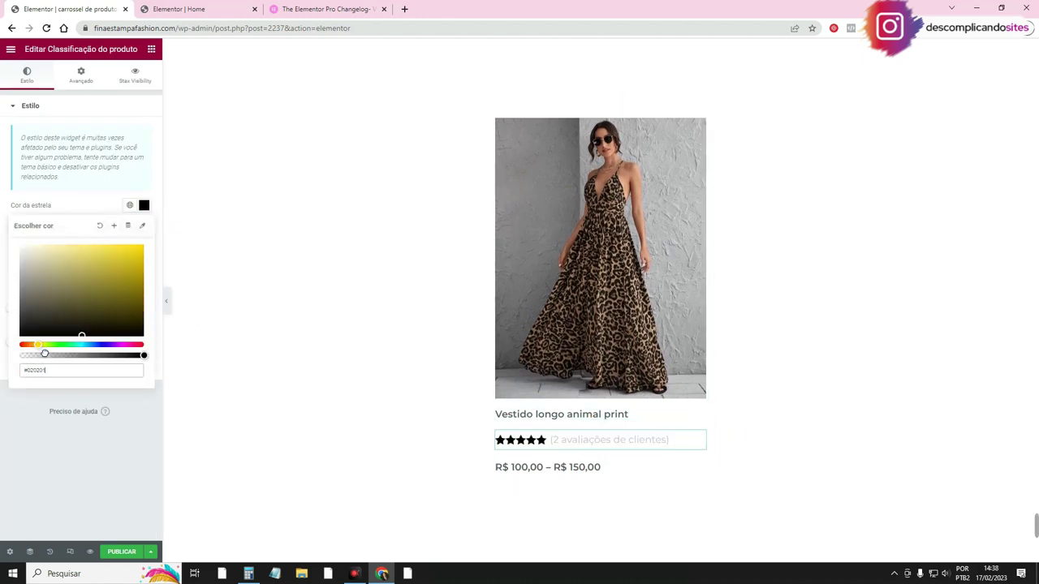
left_click(144, 256)
left_click_drag(141, 261, 125, 253)
left_click_drag(41, 347, 39, 351)
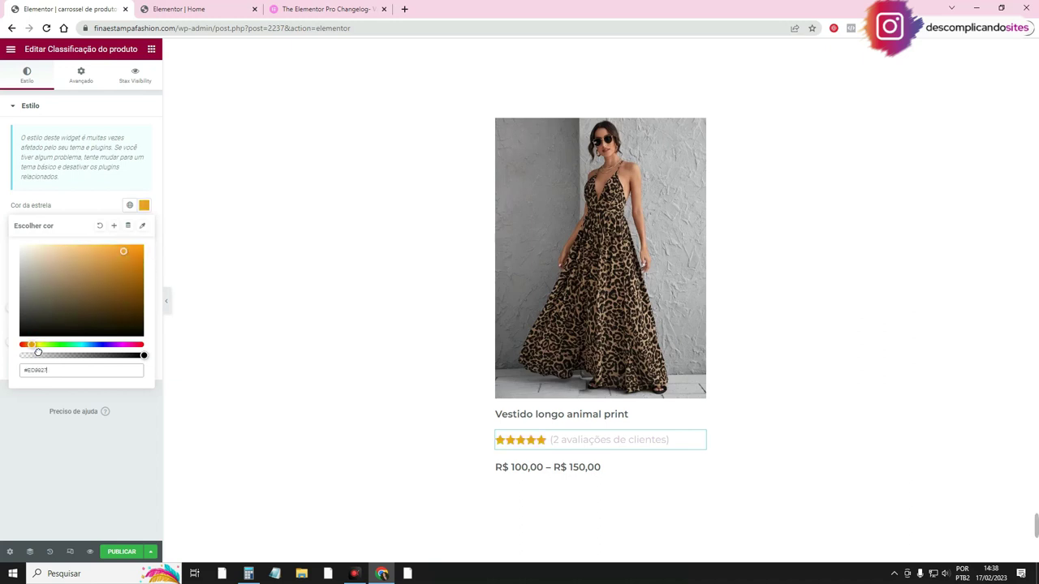
left_click(561, 468)
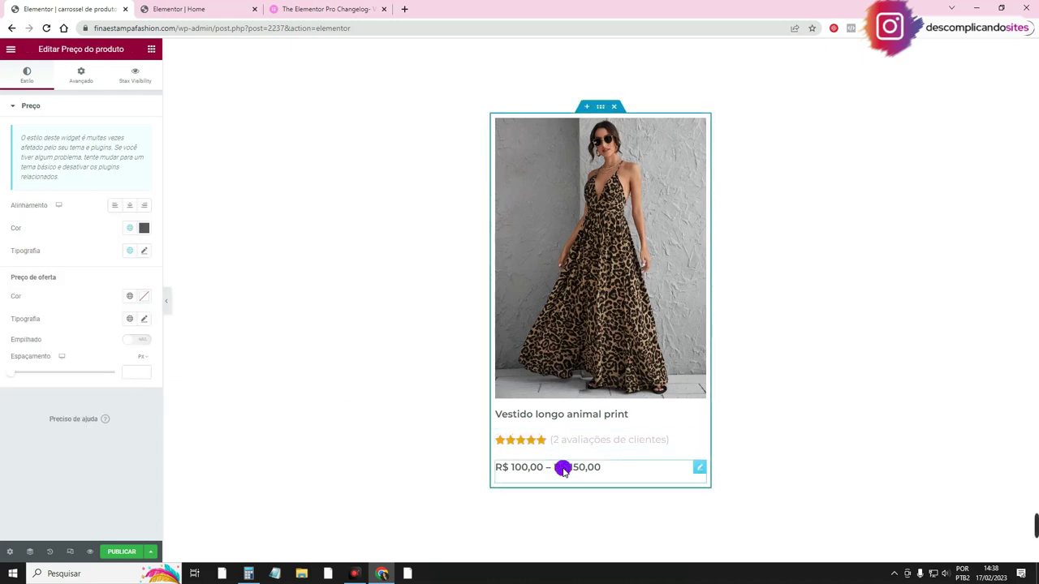
left_click(129, 295)
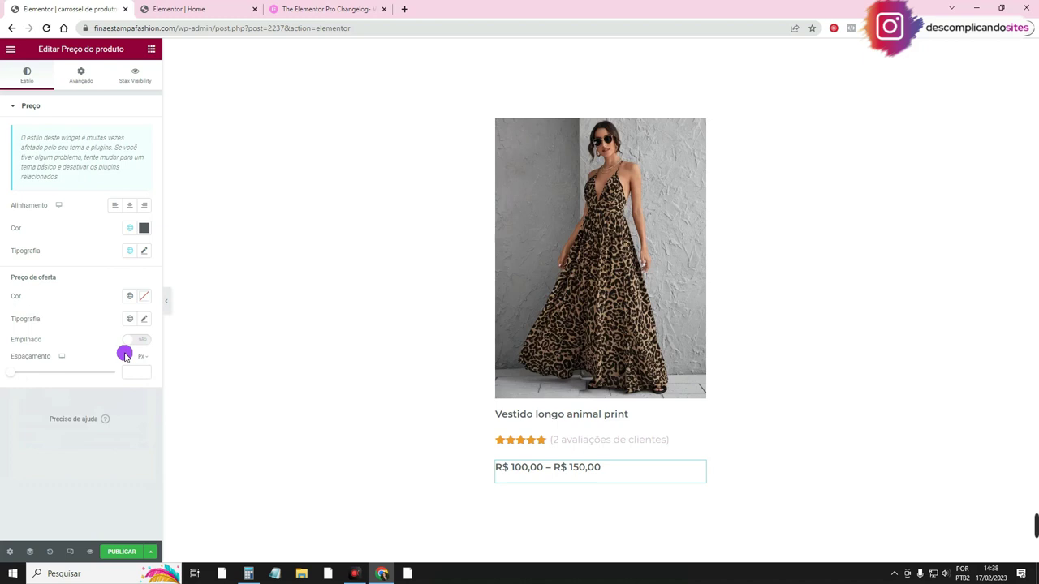
Try the Colocar no carrinho widget below the product price and delete it
left_click(151, 49)
left_click_drag(104, 233, 558, 473)
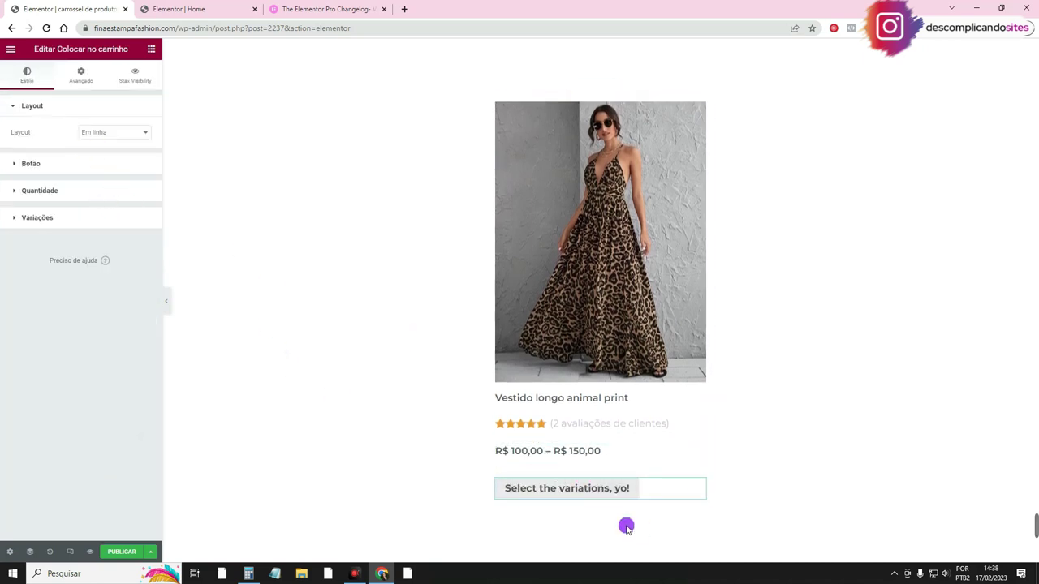
right_click(580, 494)
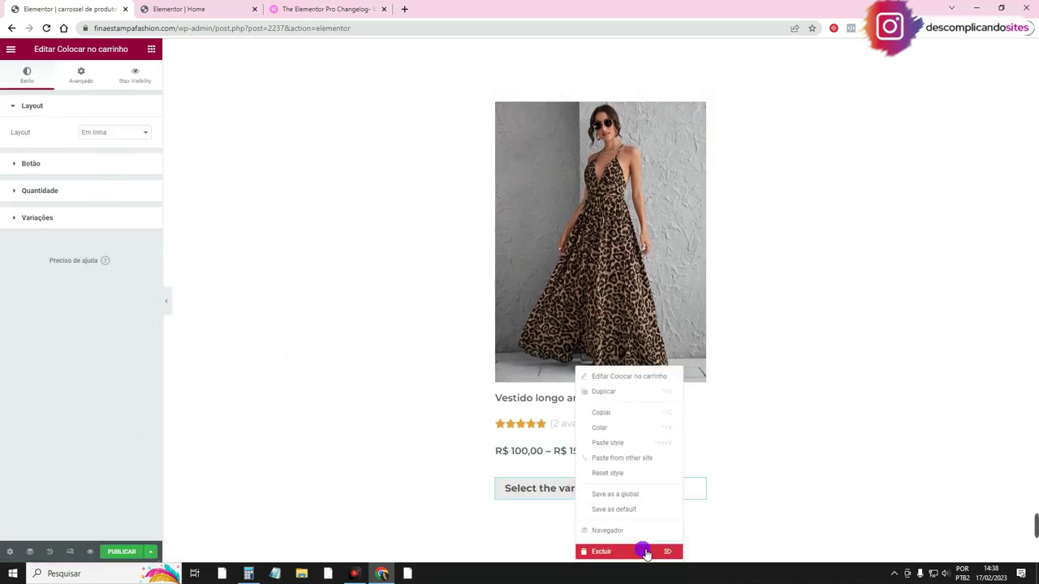
left_click(645, 552)
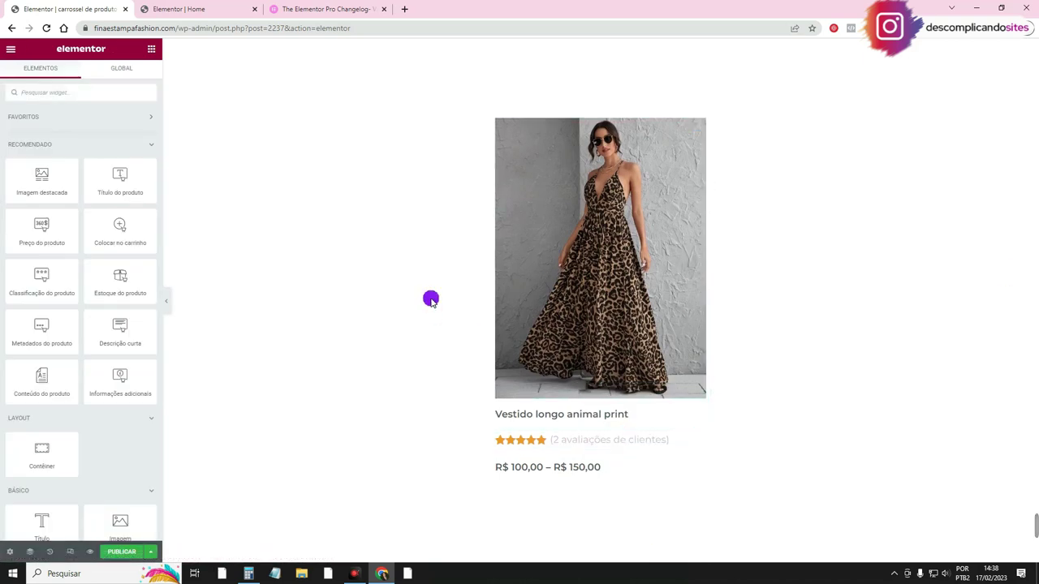
Try the Adicionar ao carrinho personalizado widget below the product price and delete it
left_click(65, 91)
type("add")
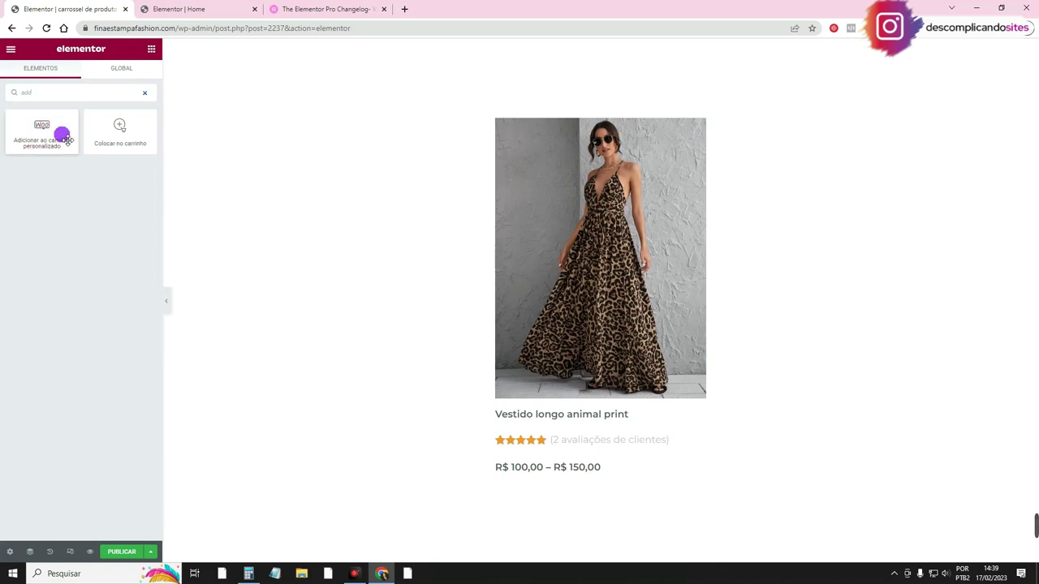
left_click_drag(42, 126, 575, 479)
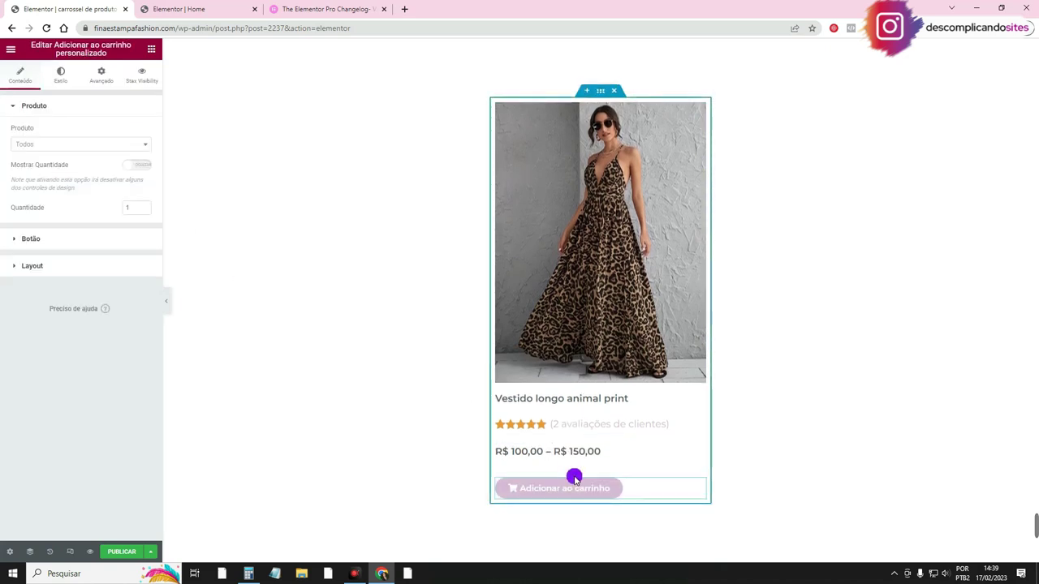
right_click(565, 489)
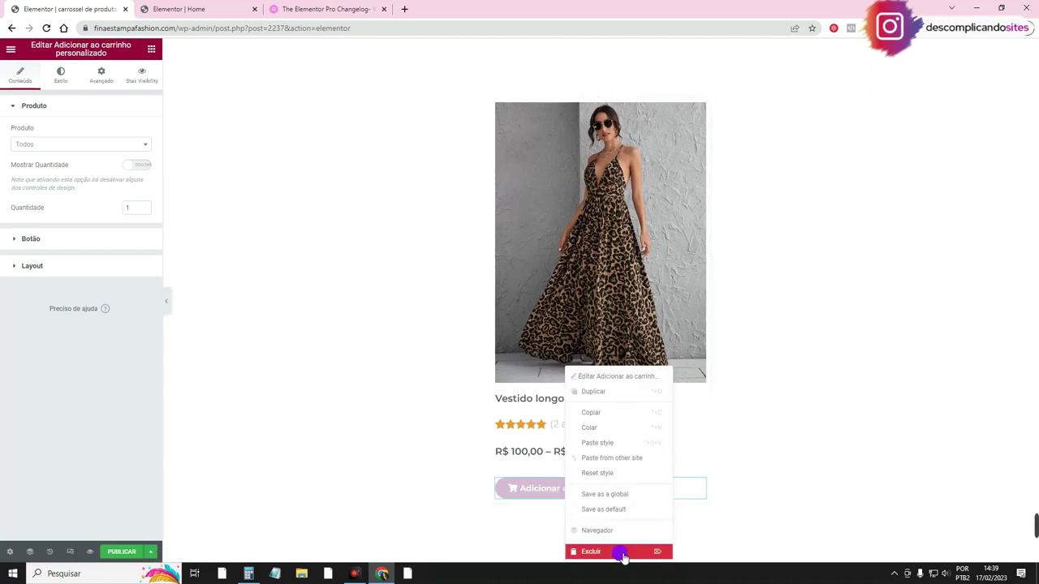
left_click(622, 552)
Add a Botão widget below the product price and set its text to Comprar
left_click(105, 303)
scroll(101, 317, "down", 1)
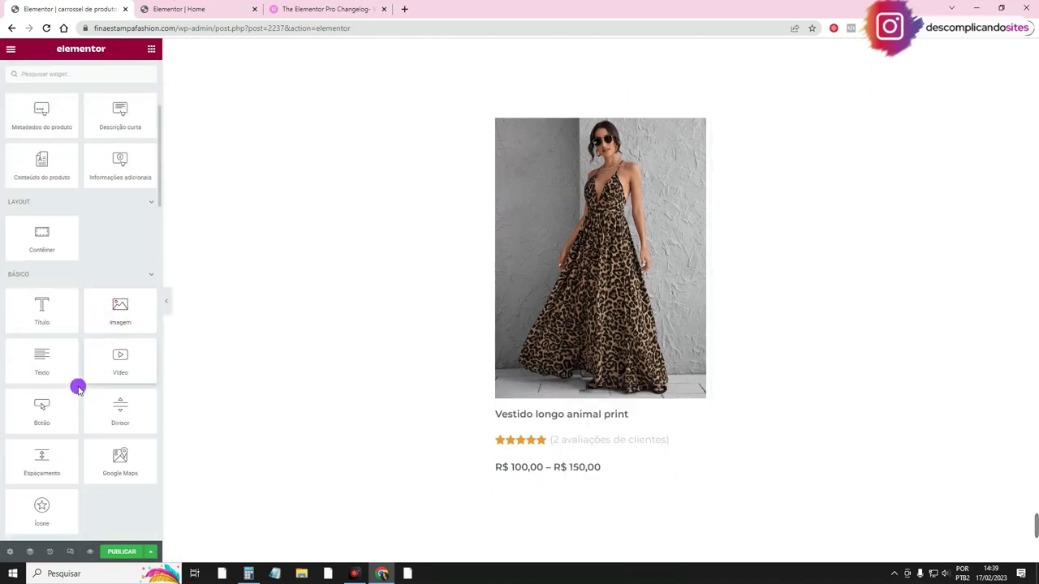
left_click_drag(41, 405, 554, 478)
left_click(116, 155)
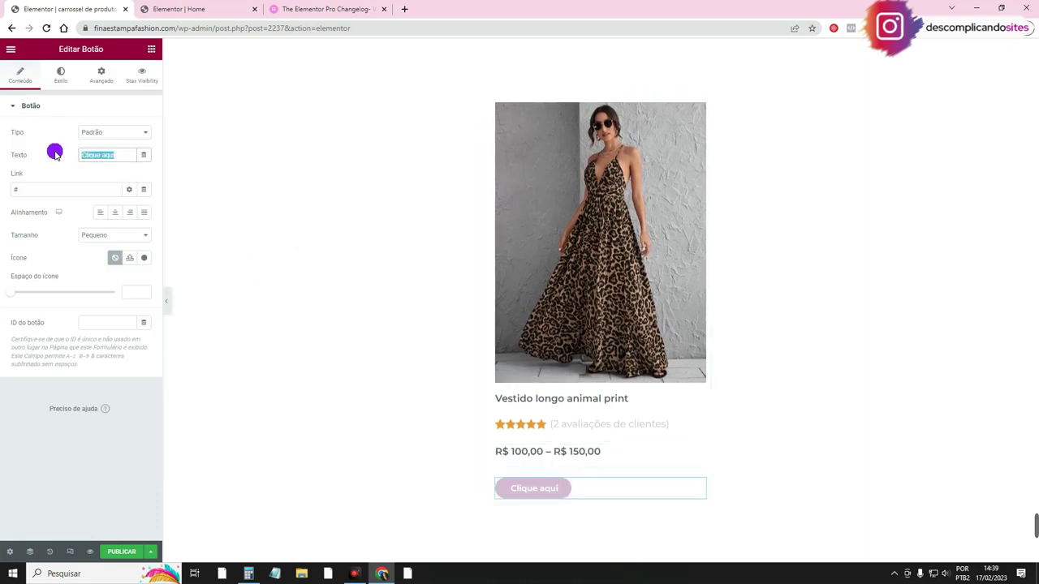
type("Comprar")
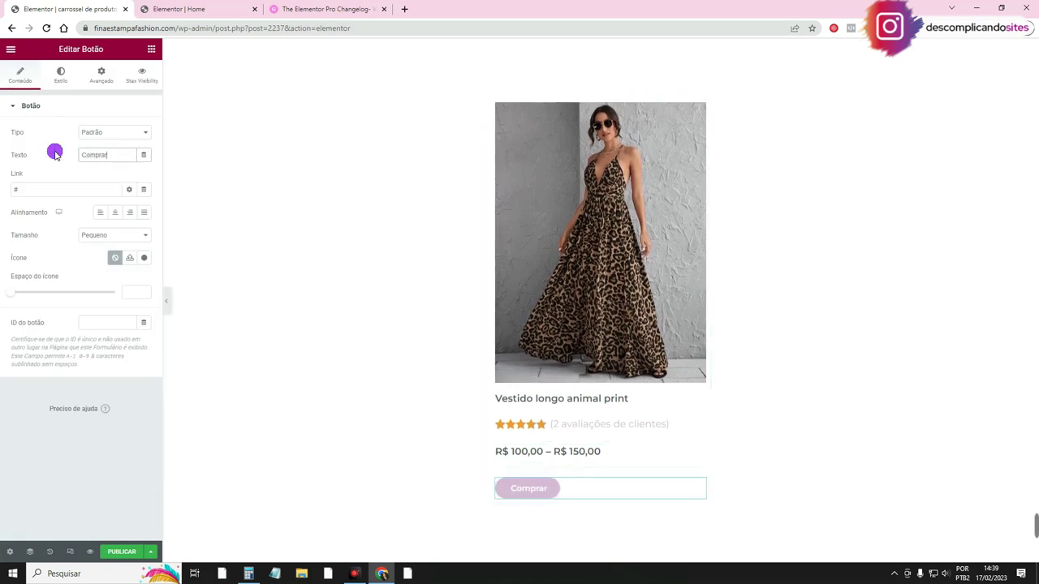
Justify the Comprar button across the full width and link it to the dynamic WooCommerce action Colocar no carrinho
left_click(144, 211)
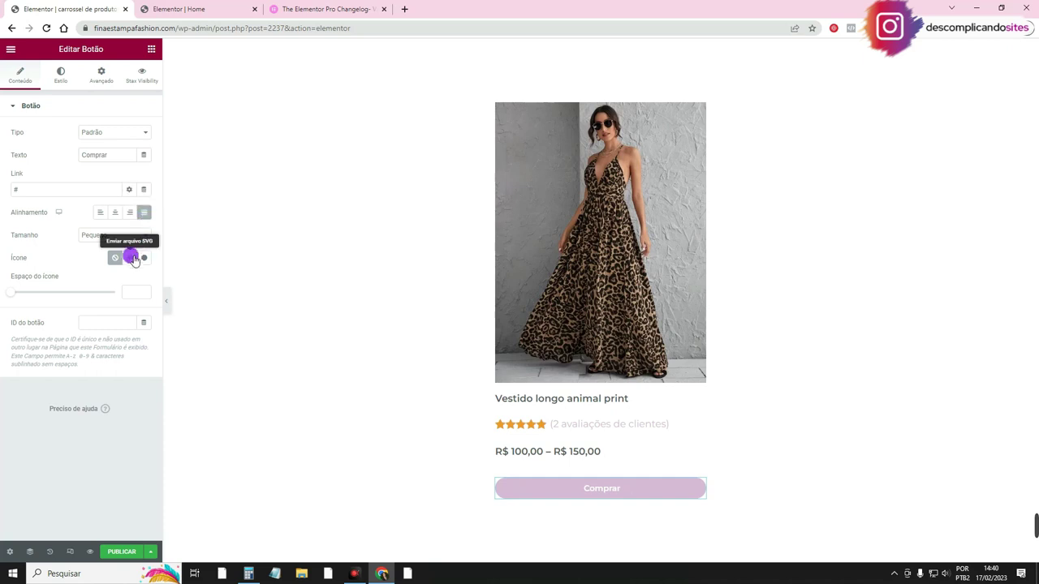
left_click(145, 189)
scroll(122, 276, "down", 4)
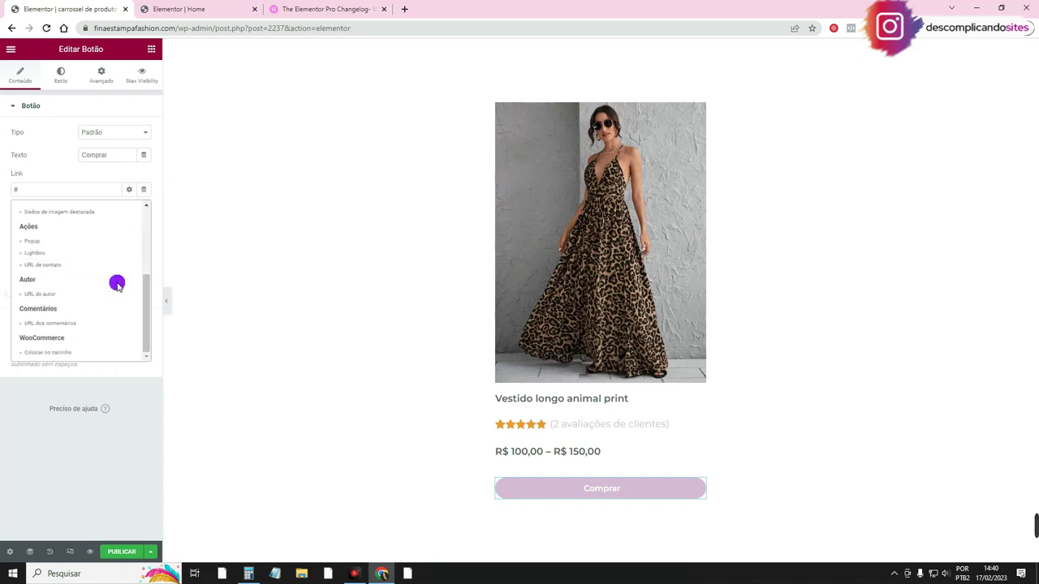
left_click(54, 354)
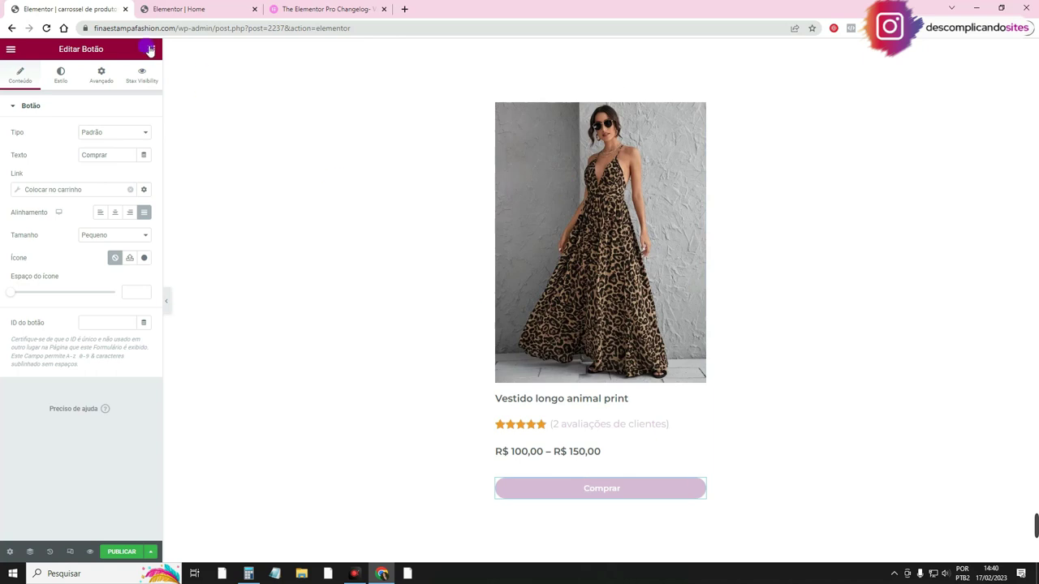
Insert a container directly below the featured image and move the product title into it
left_click(152, 49)
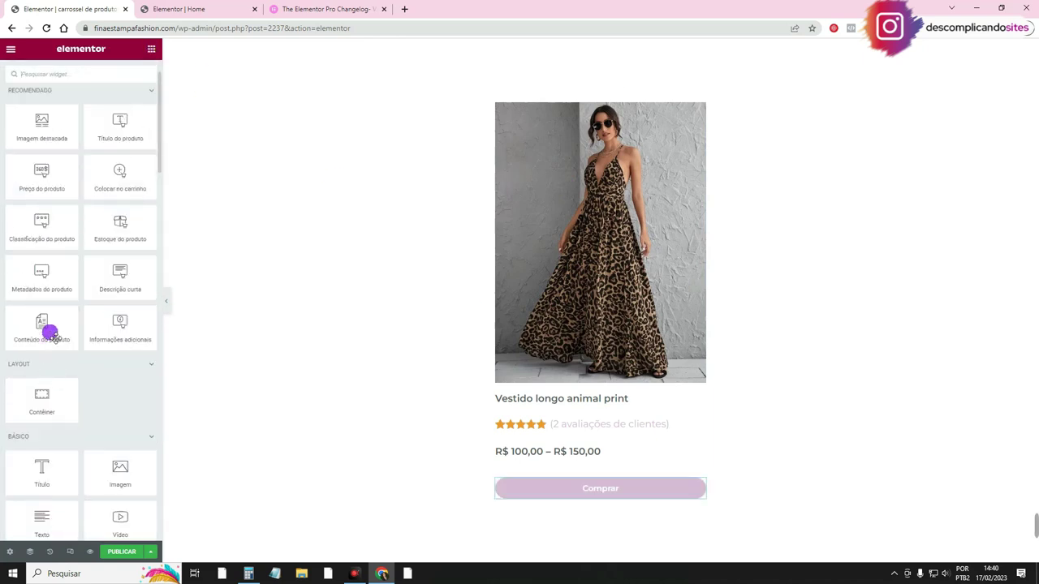
left_click_drag(44, 450, 578, 346)
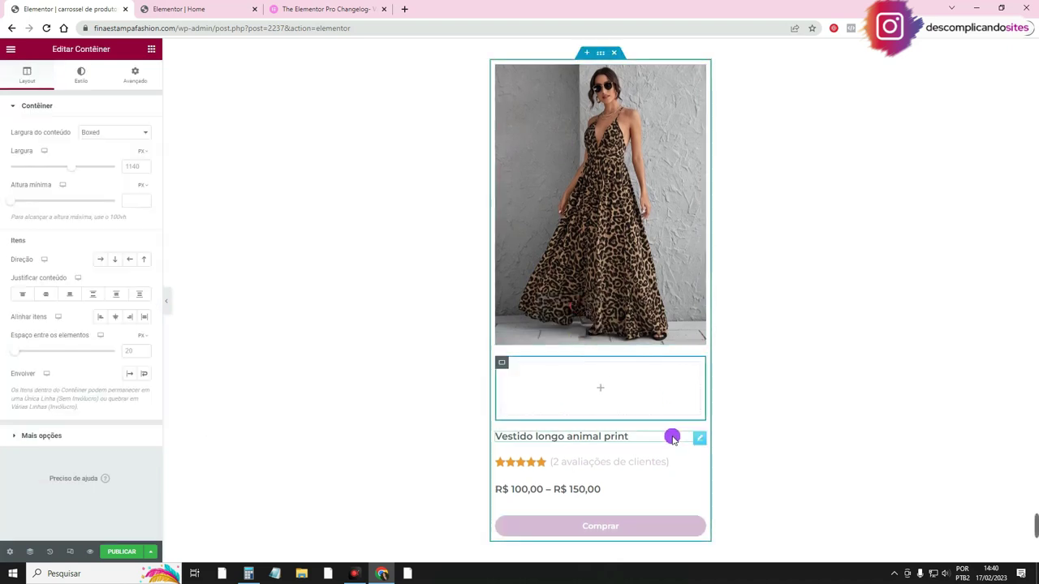
left_click_drag(697, 437, 680, 396)
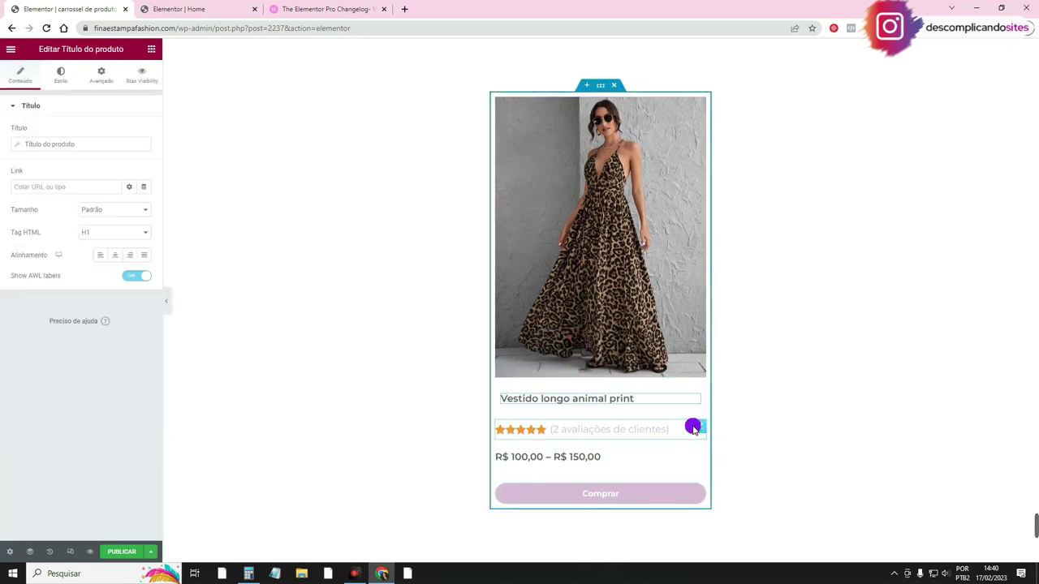
Try moving the Comprar button above the product price, and put the price back above the button
left_click_drag(700, 430, 696, 457)
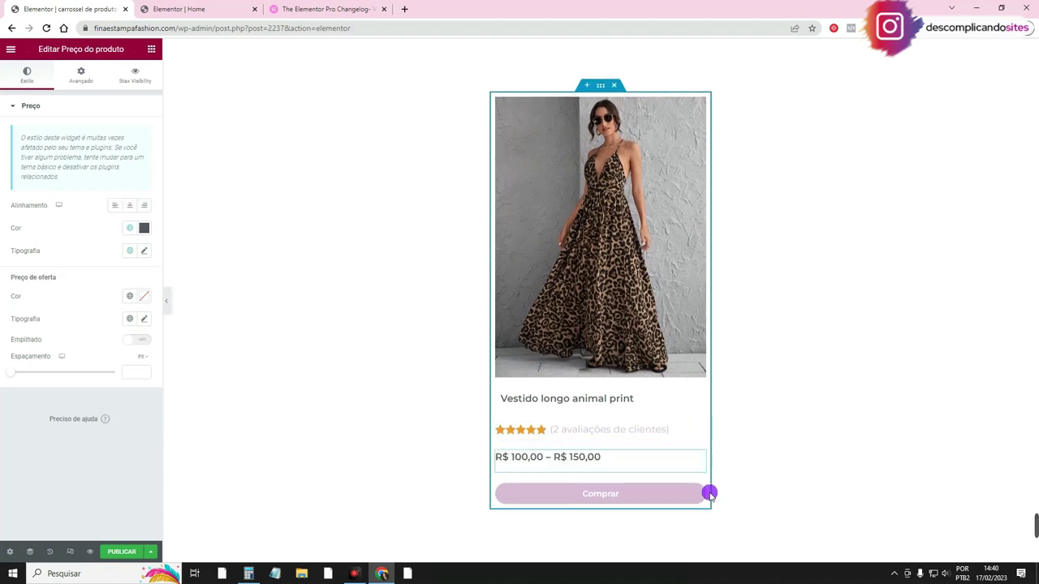
left_click_drag(701, 495, 690, 450)
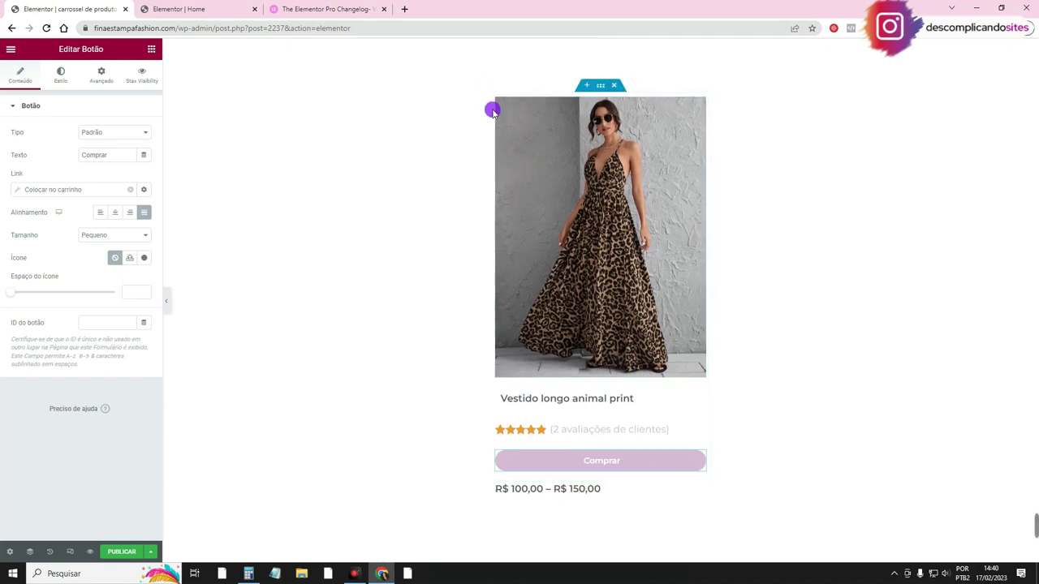
left_click_drag(698, 487, 681, 457)
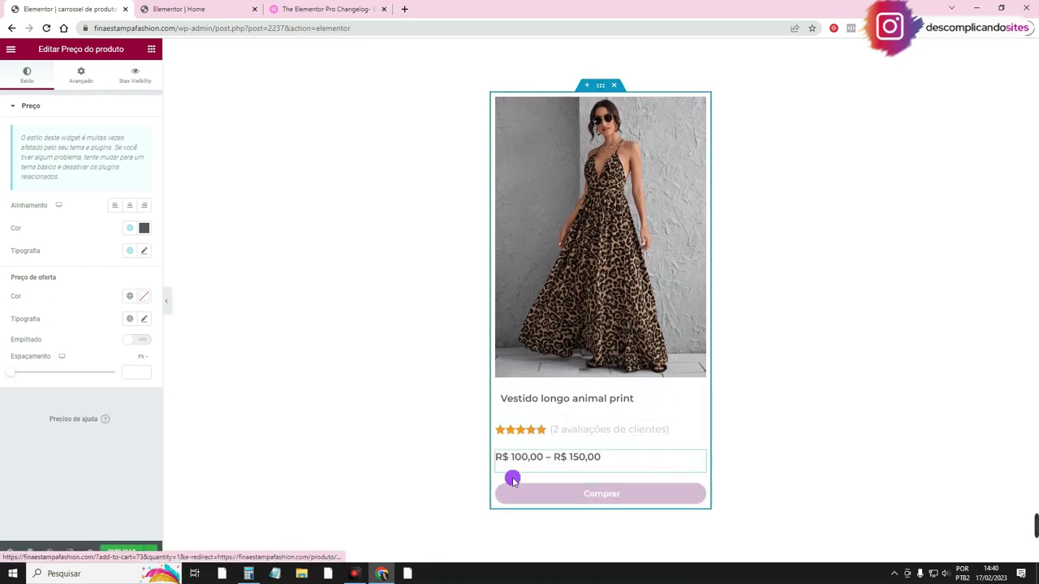
Move the product rating, price and Comprar button into the inner container, in that order below the title
left_click(501, 396)
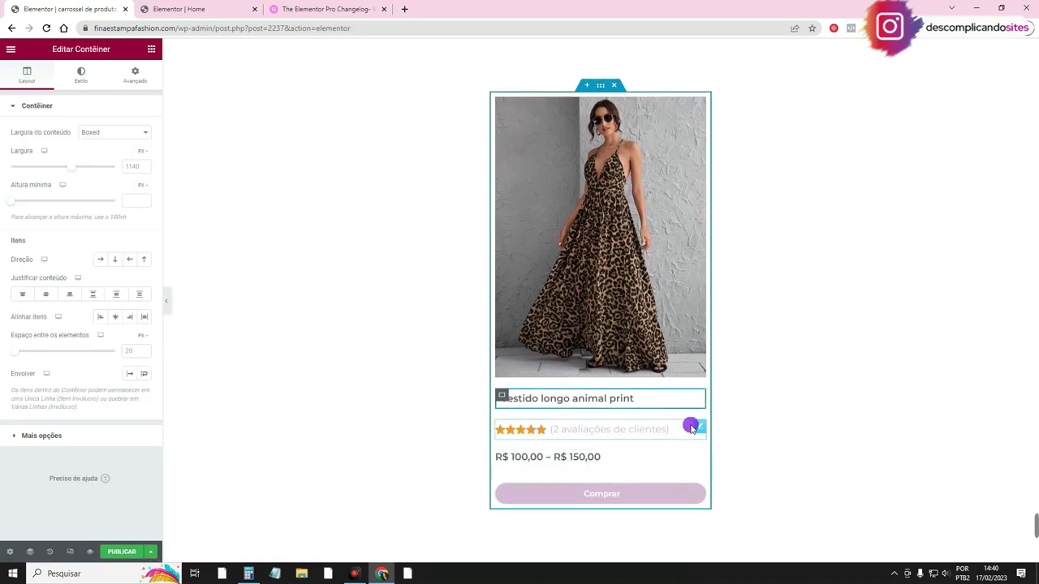
left_click(699, 427)
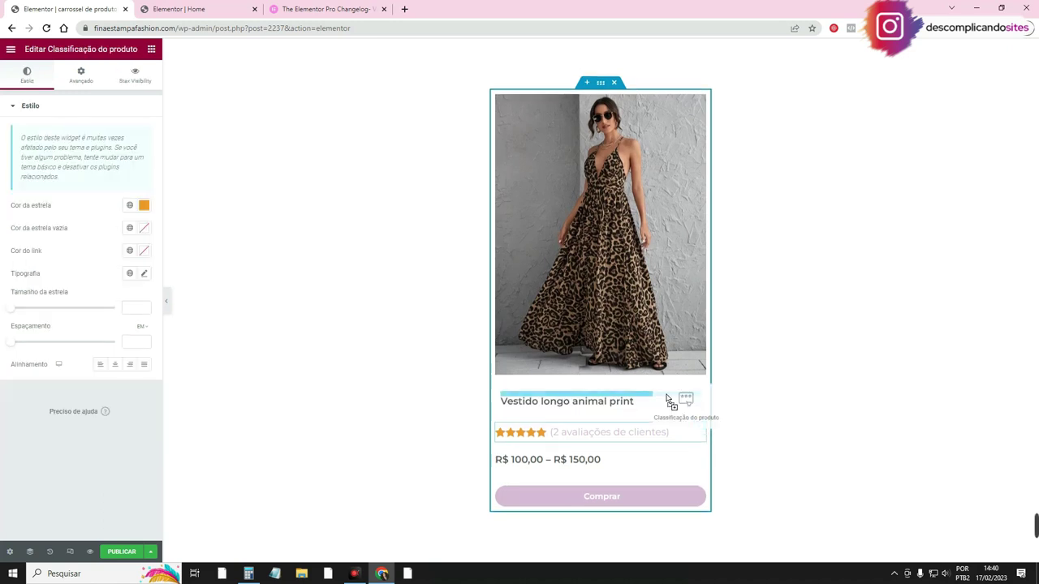
left_click(699, 459)
left_click(701, 482)
left_click(563, 423)
left_click(690, 433)
left_click(696, 484)
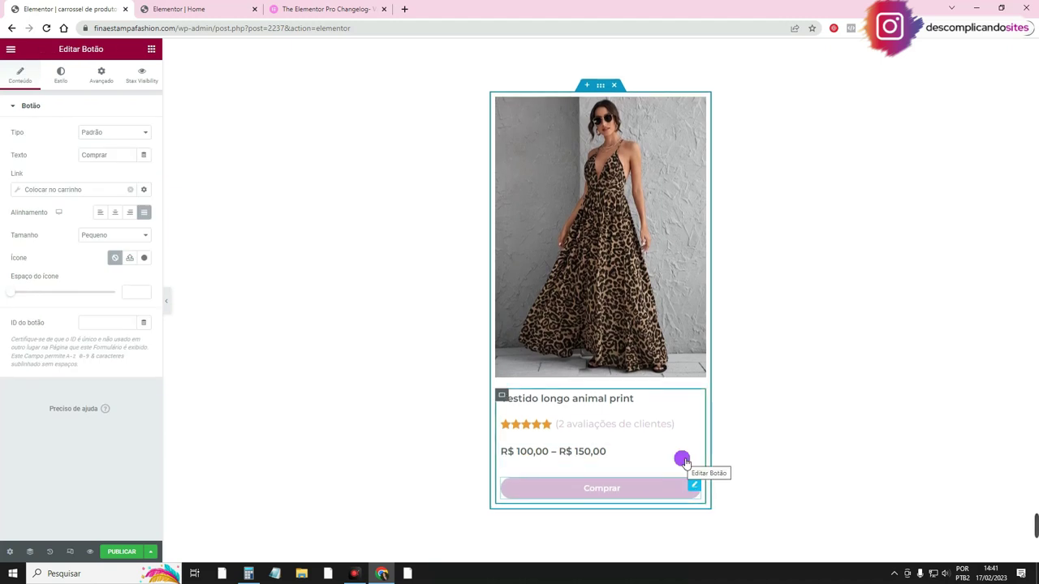
Set the inner container's space between elements to 2 px
left_click(501, 397)
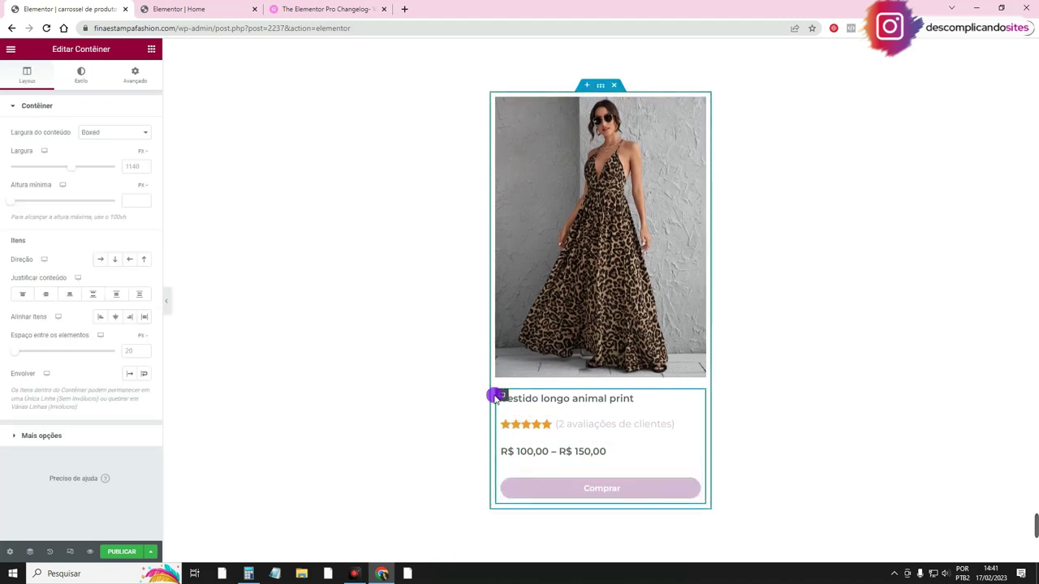
left_click(130, 353)
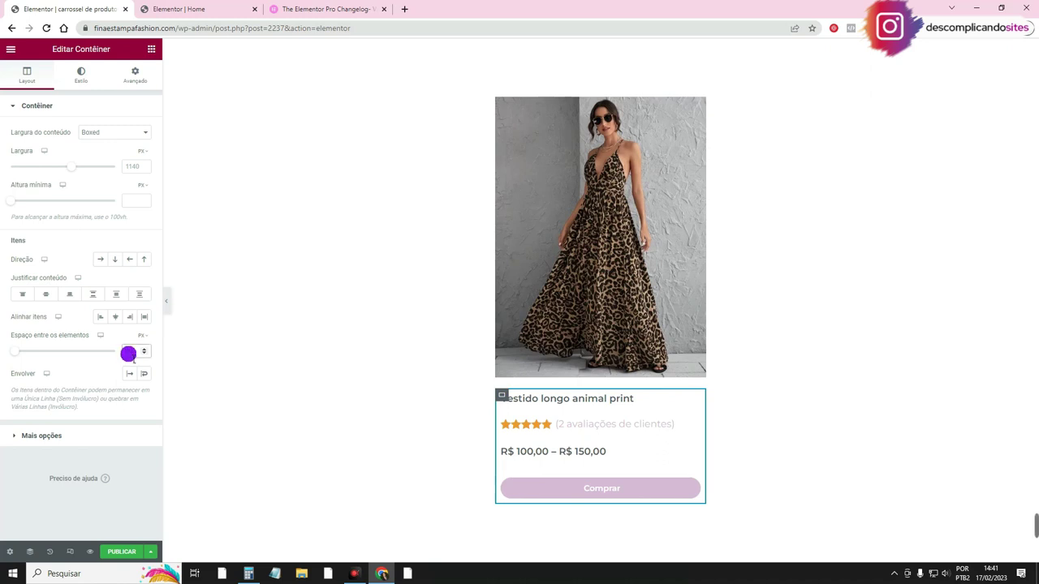
type("0")
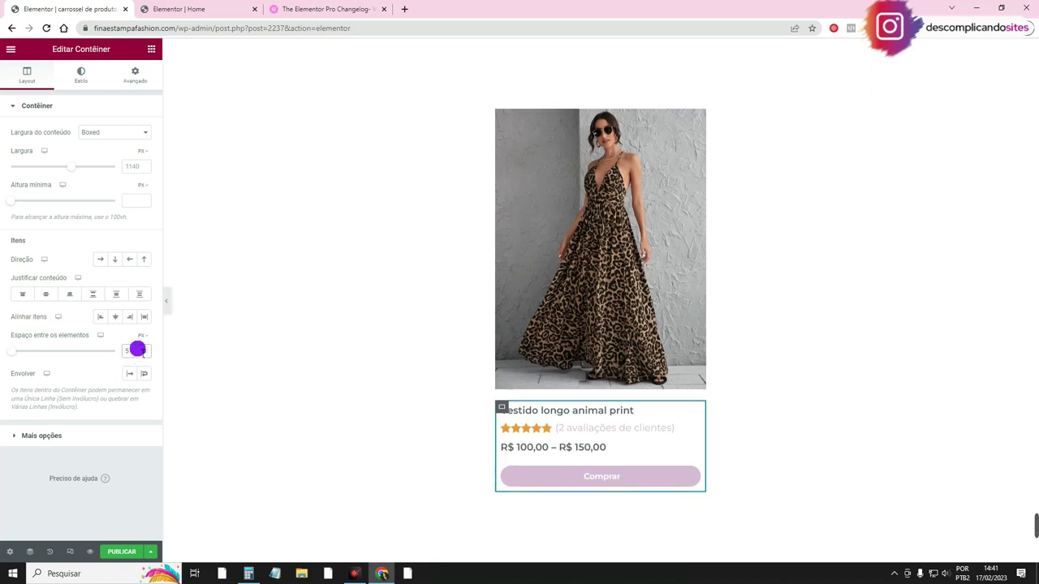
left_click(120, 351)
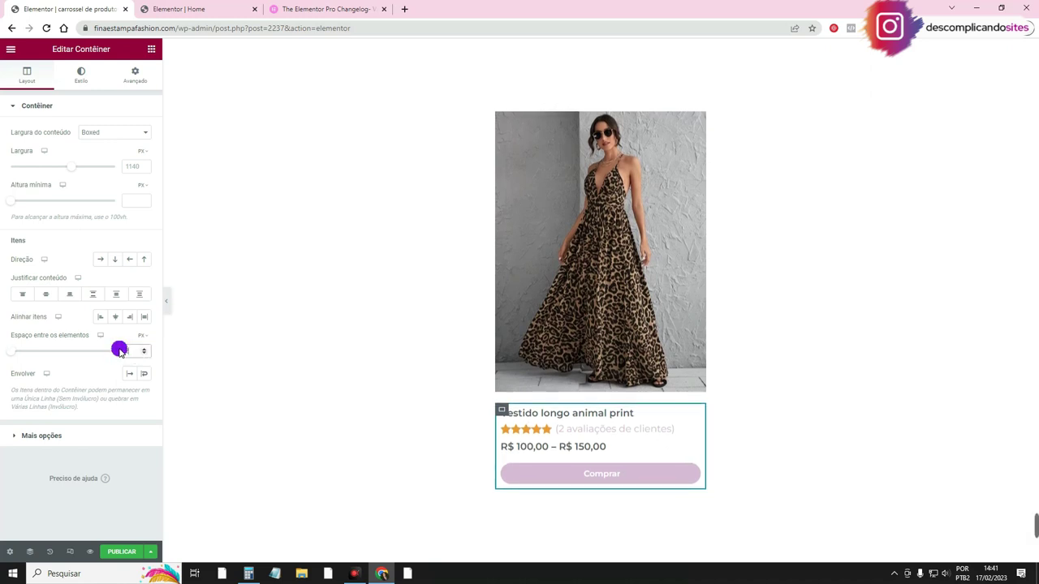
Try centring the inner container's contents with its justify and align items settings, and remove the centred item alignment
left_click(46, 293)
left_click(116, 317)
left_click(551, 449)
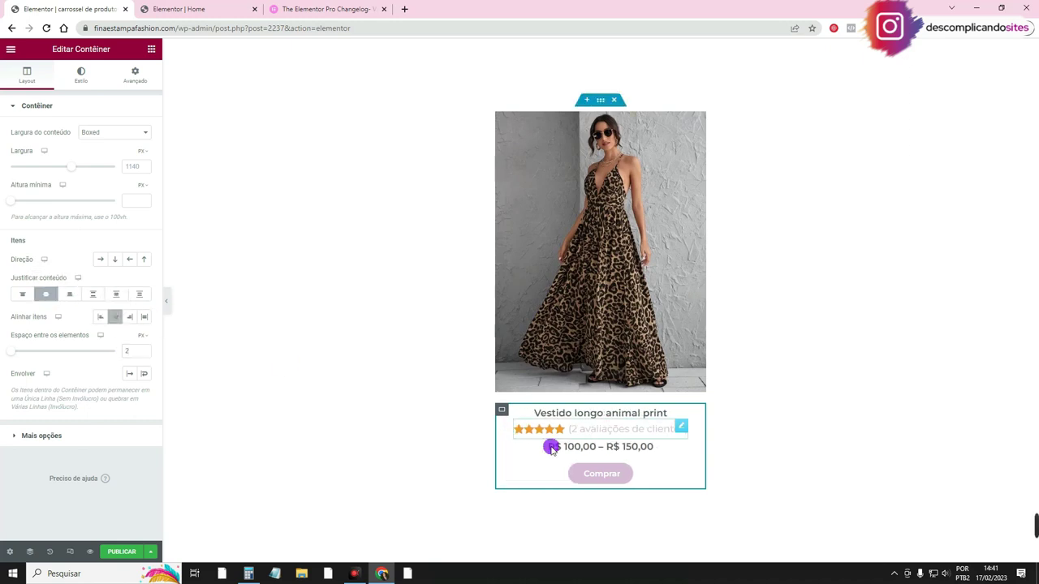
left_click(118, 318)
Centre-align the product title, the product rating and the product price individually
left_click(663, 415)
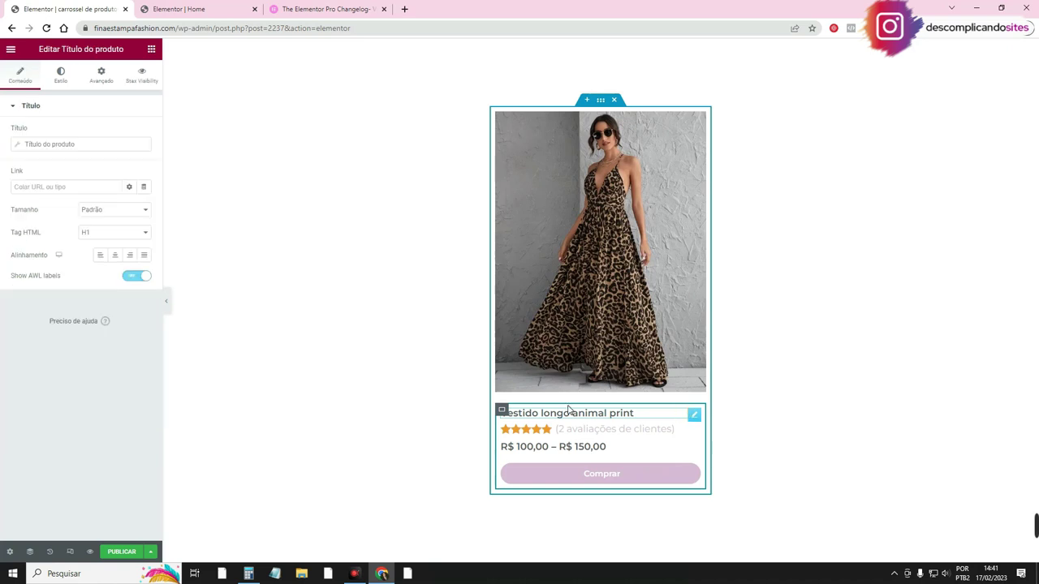
left_click(115, 255)
left_click(621, 432)
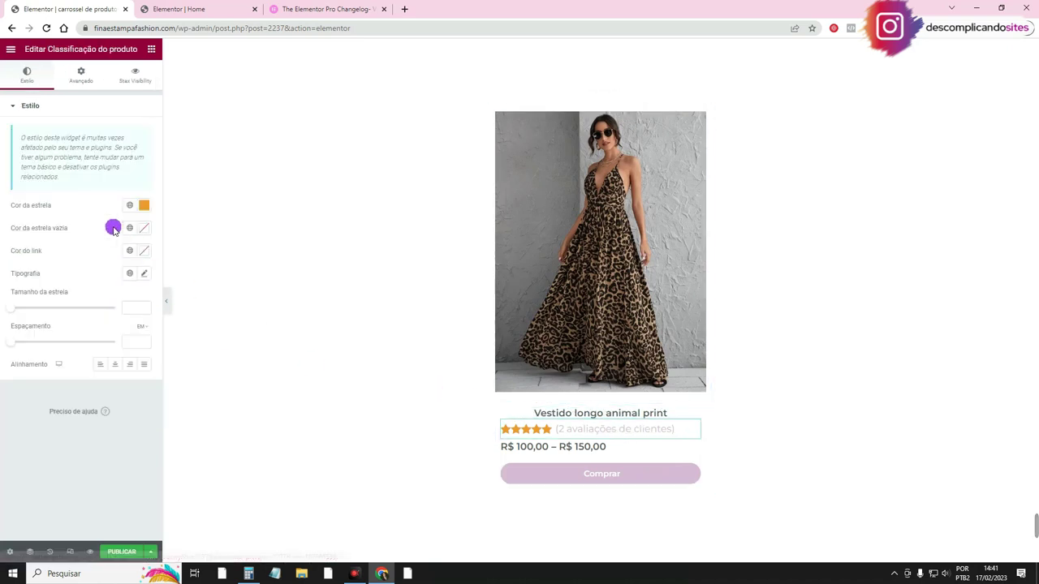
left_click(115, 364)
left_click(637, 447)
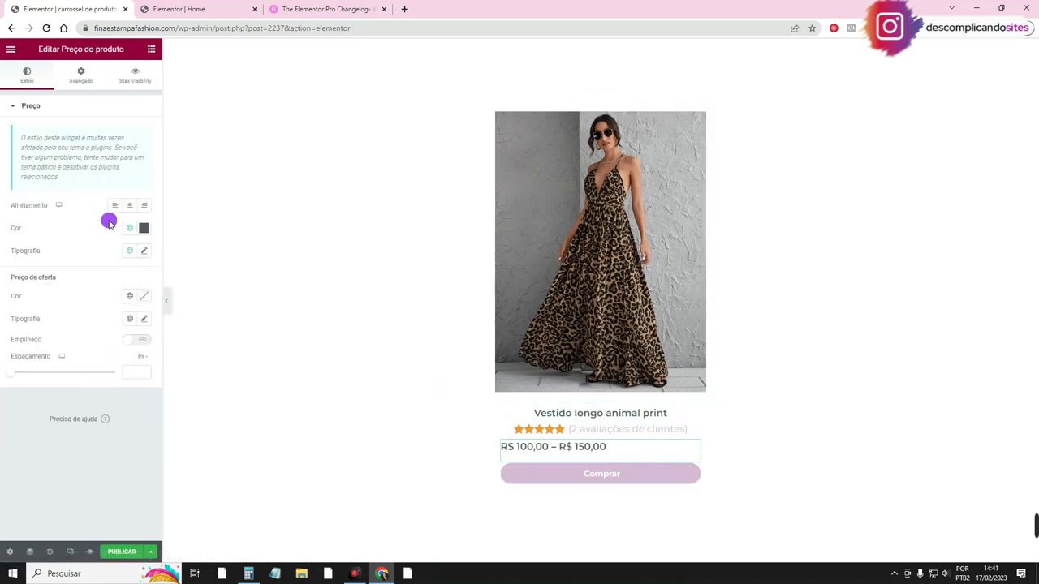
left_click(129, 205)
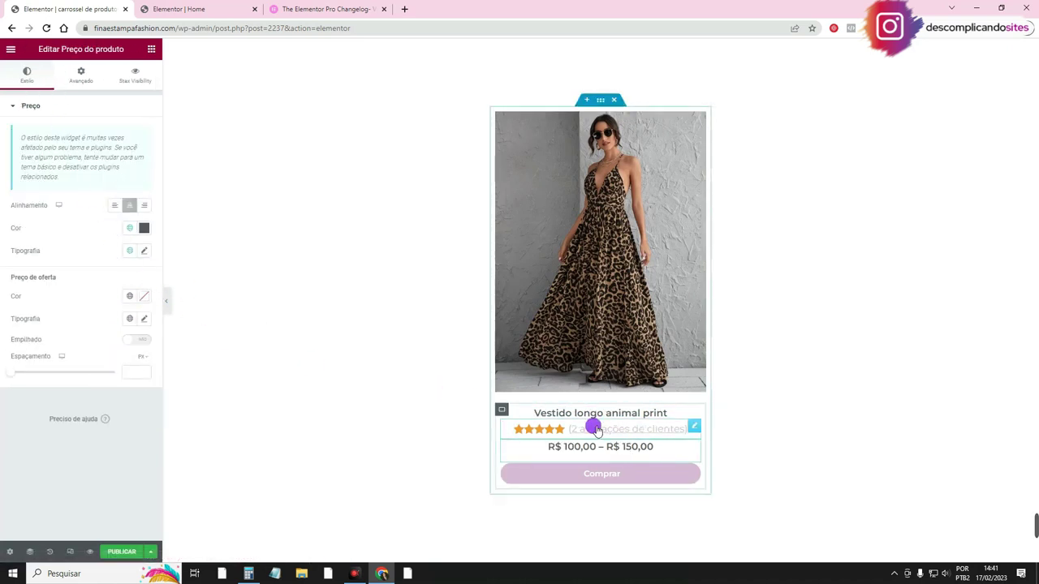
Set the outer container's padding to 0 on all sides and preview the card without the editing panel
left_click(600, 101)
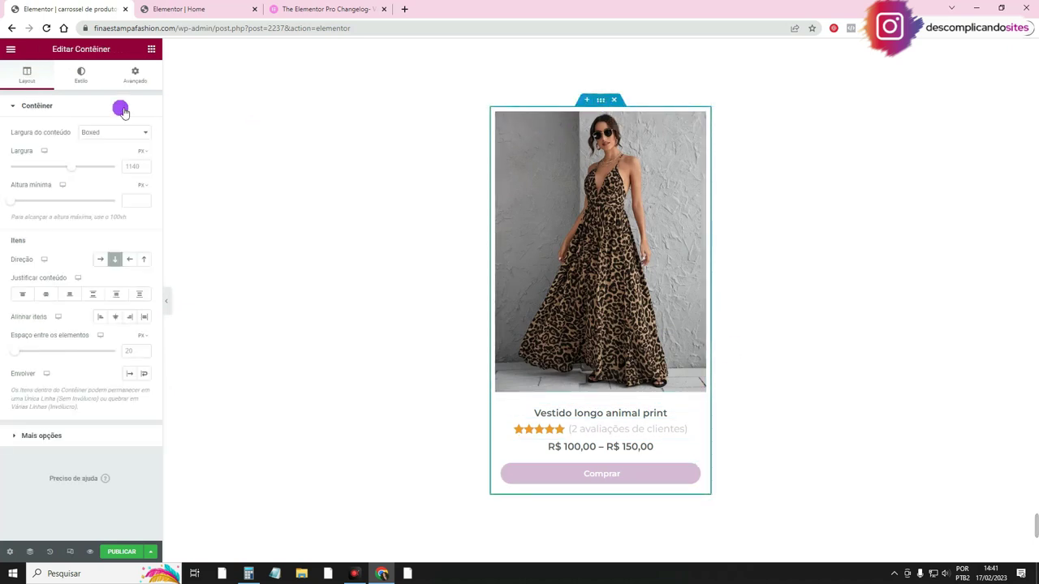
left_click(136, 78)
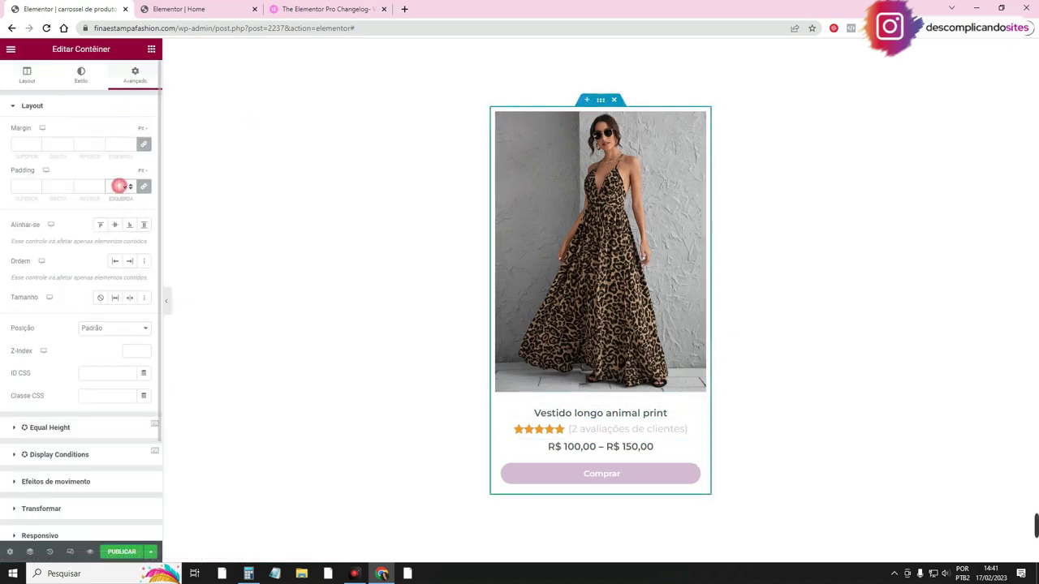
left_click(119, 186)
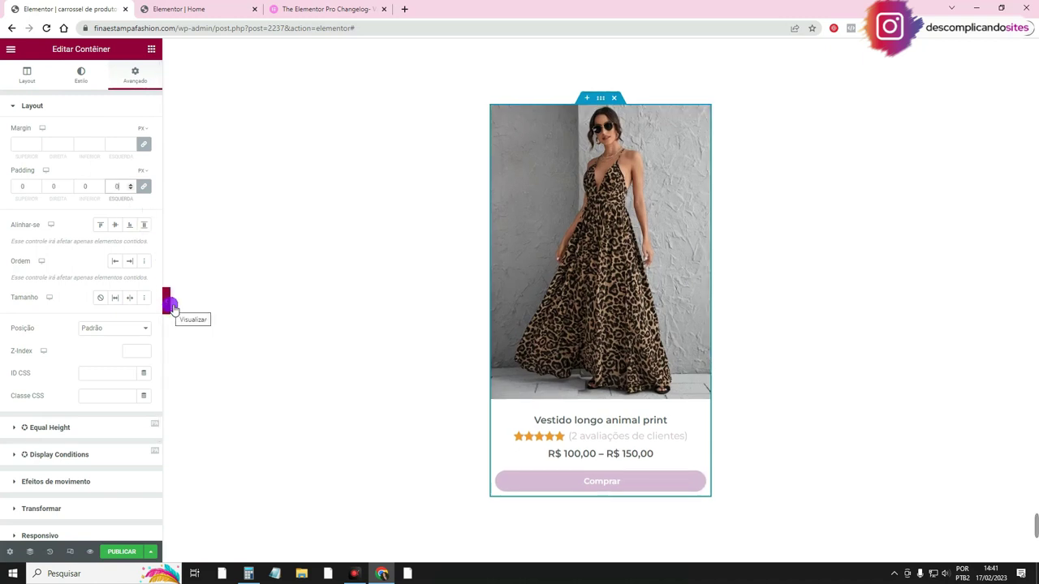
left_click(166, 301)
left_click(410, 107)
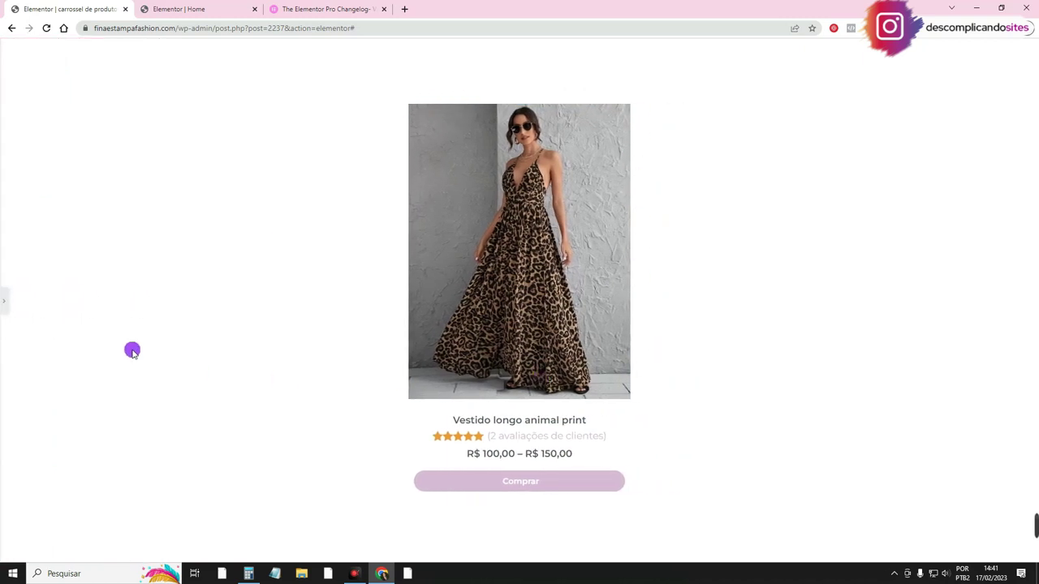
left_click(5, 307)
Round all corners of the outer container's border to 10 px
left_click(81, 76)
left_click(65, 241)
left_click(61, 215)
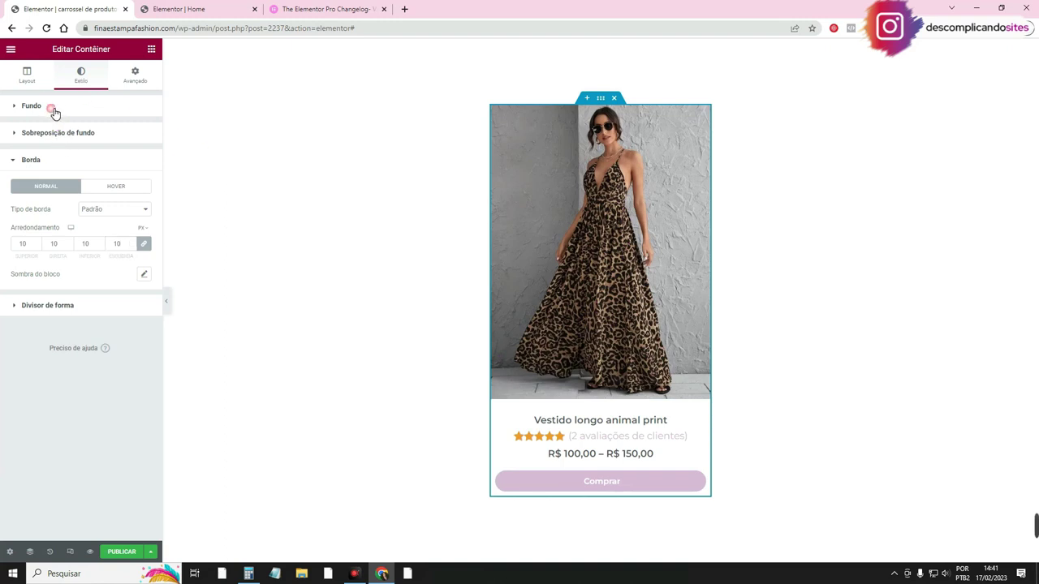
Give the outer container a classic white background and compare it with the product cards on the Home page
left_click(51, 107)
left_click(101, 155)
left_click(143, 178)
left_click_drag(46, 277, 2, 199)
left_click(53, 169)
left_click(183, 9)
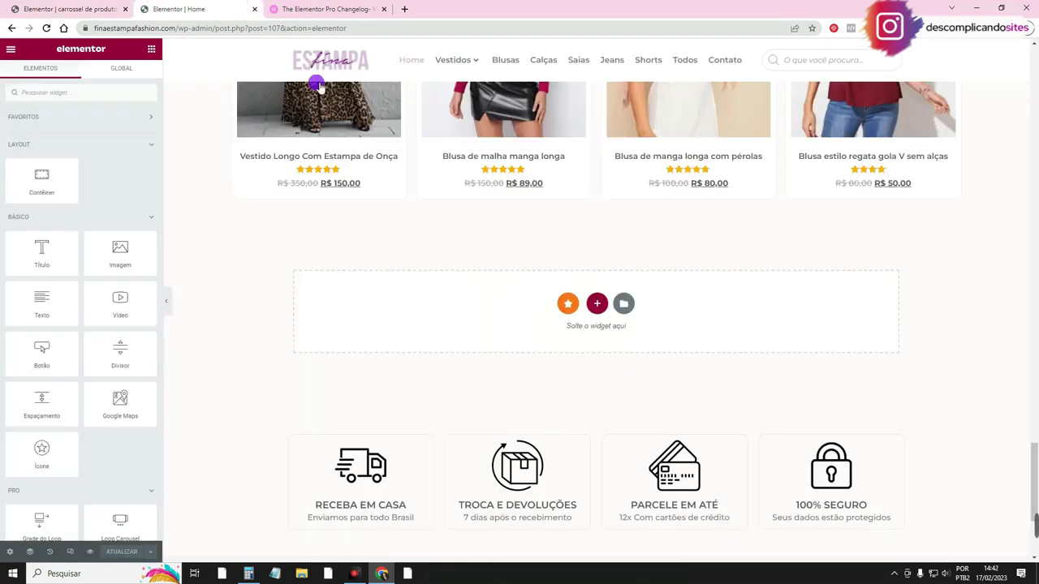
left_click(69, 9)
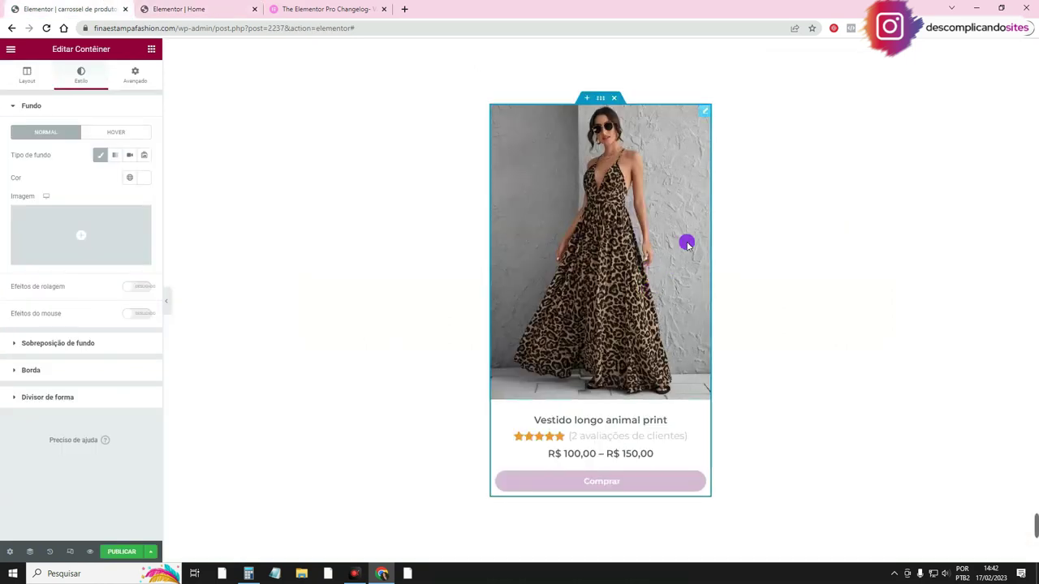
Round all corners of the featured image to 10 px and publish the loop item template
left_click(705, 112)
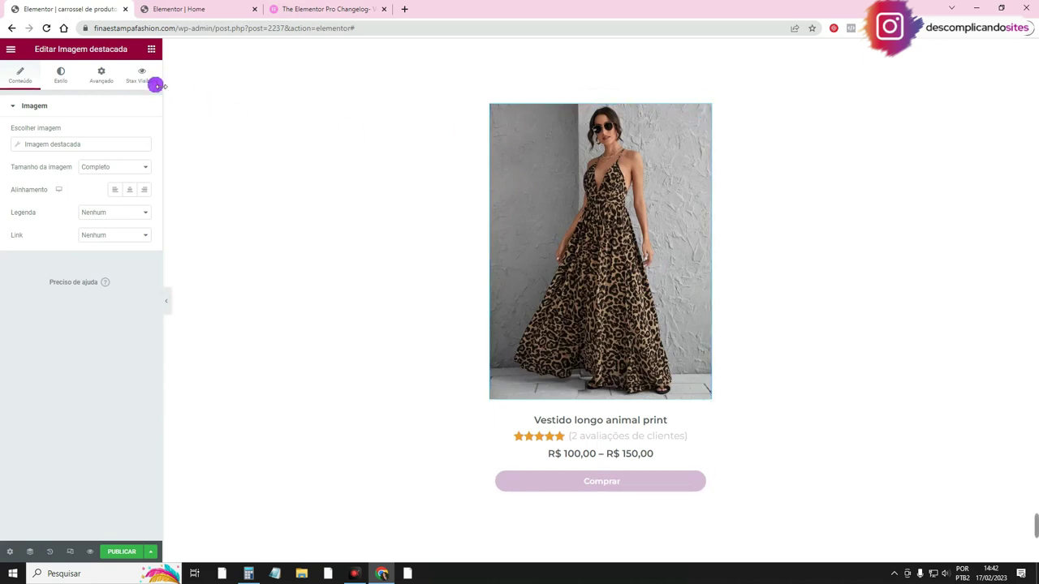
left_click(60, 75)
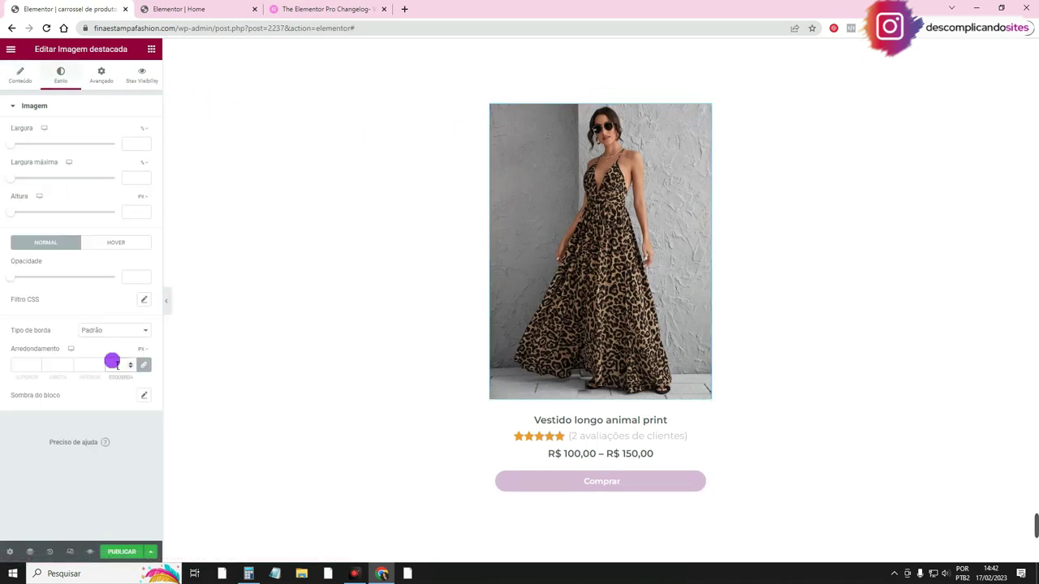
left_click(123, 552)
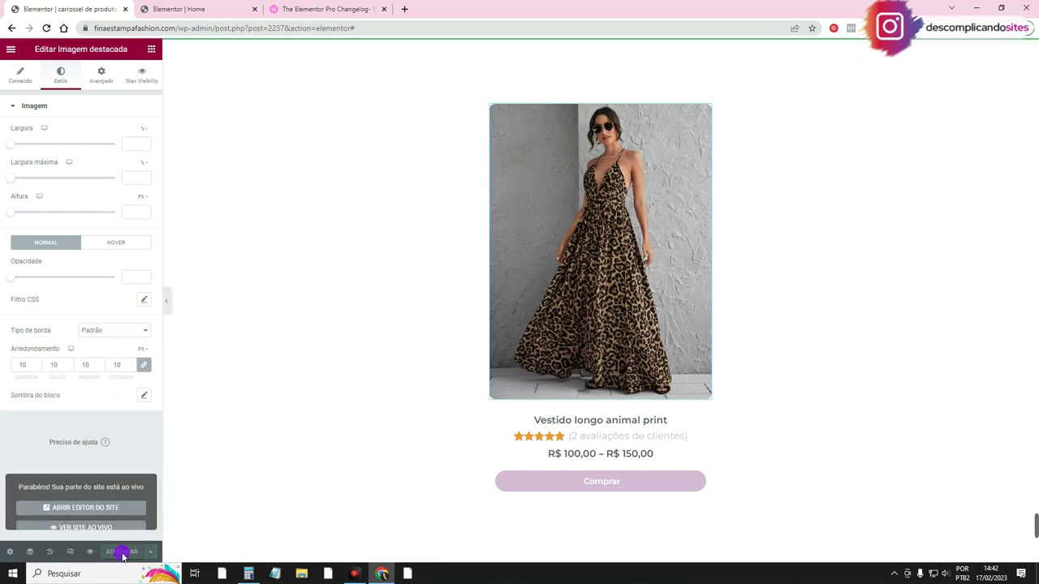
Switch to the Home page editor and place a Loop Carousel widget directly below the existing product grid
left_click(187, 9)
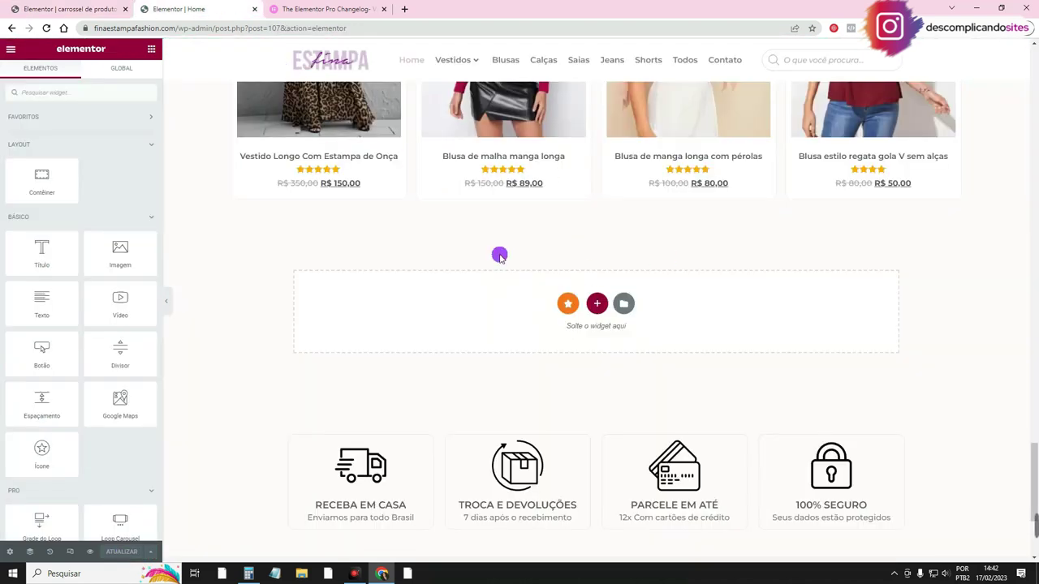
scroll(486, 243, "up", 3)
scroll(454, 267, "down", 2)
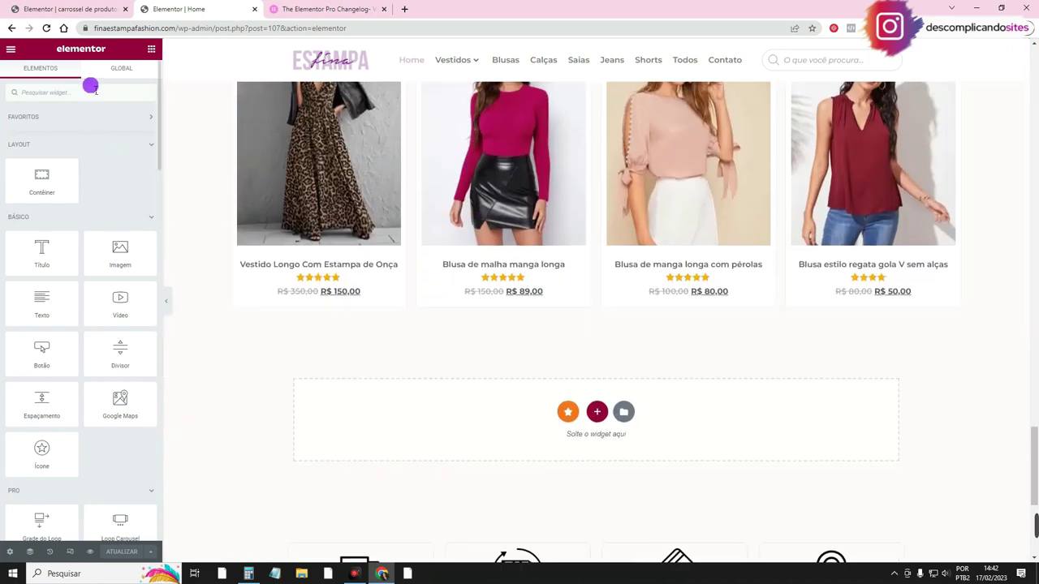
left_click(30, 93)
type("post")
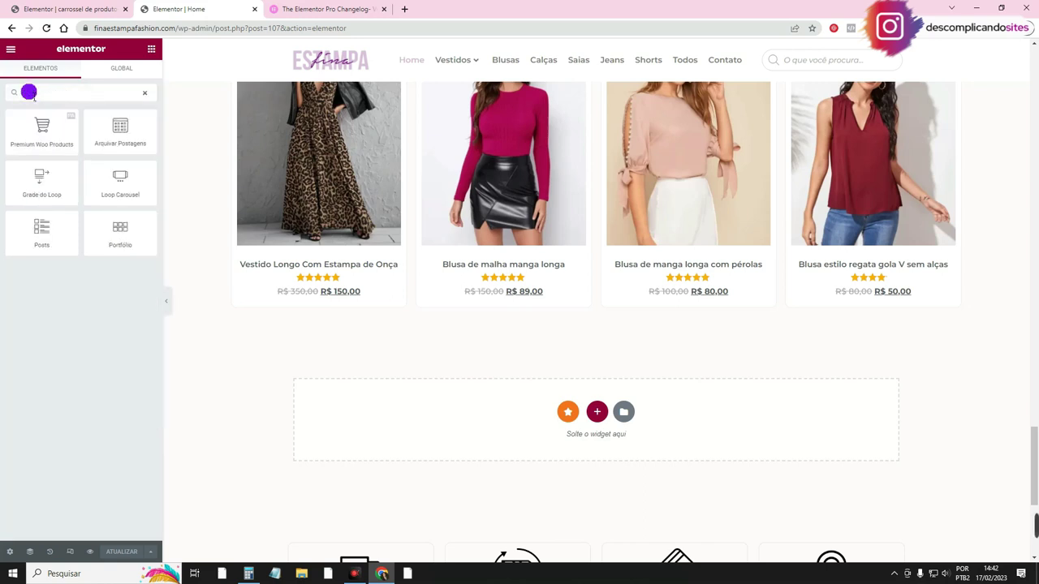
left_click_drag(120, 182, 441, 301)
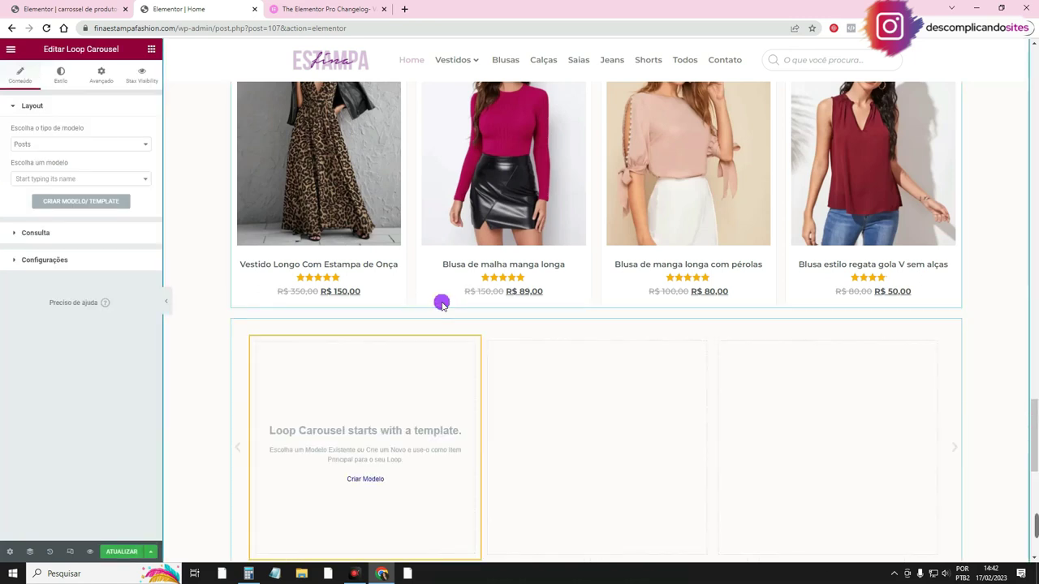
Set the carousel's template type to Produtos and choose the carrossel de produtos template
left_click(98, 144)
left_click(40, 164)
left_click(54, 179)
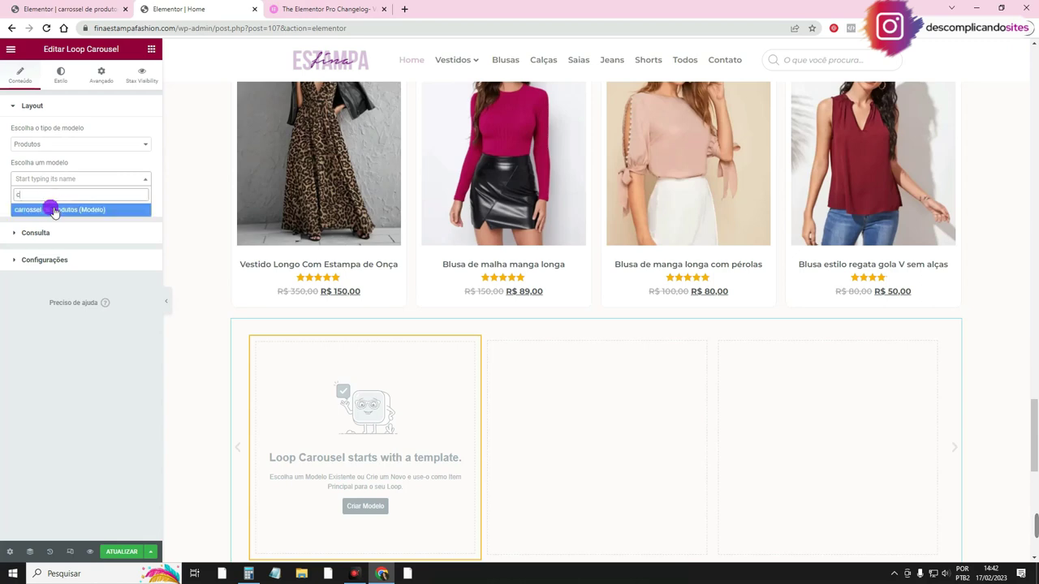
left_click(51, 211)
Set the carousel to 10 slides with 4 displayed at once, and compare it with the product grid above
scroll(681, 408, "down", 3)
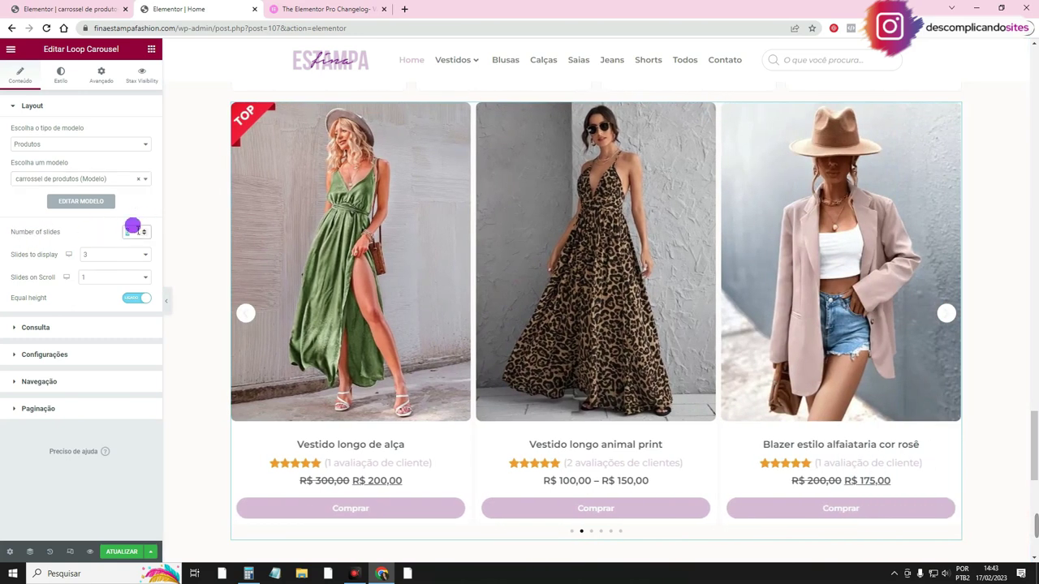
type("10")
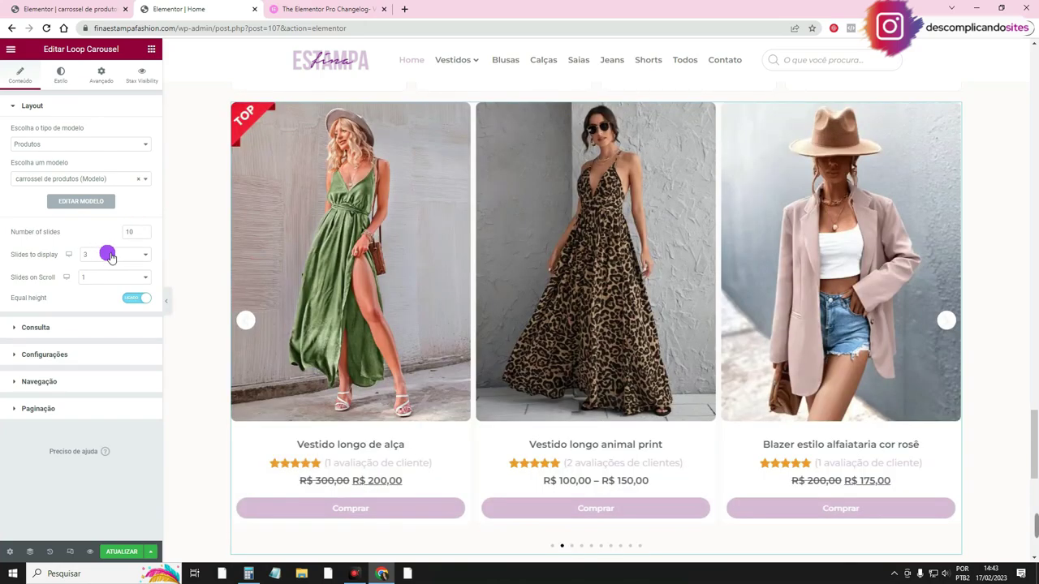
left_click(103, 254)
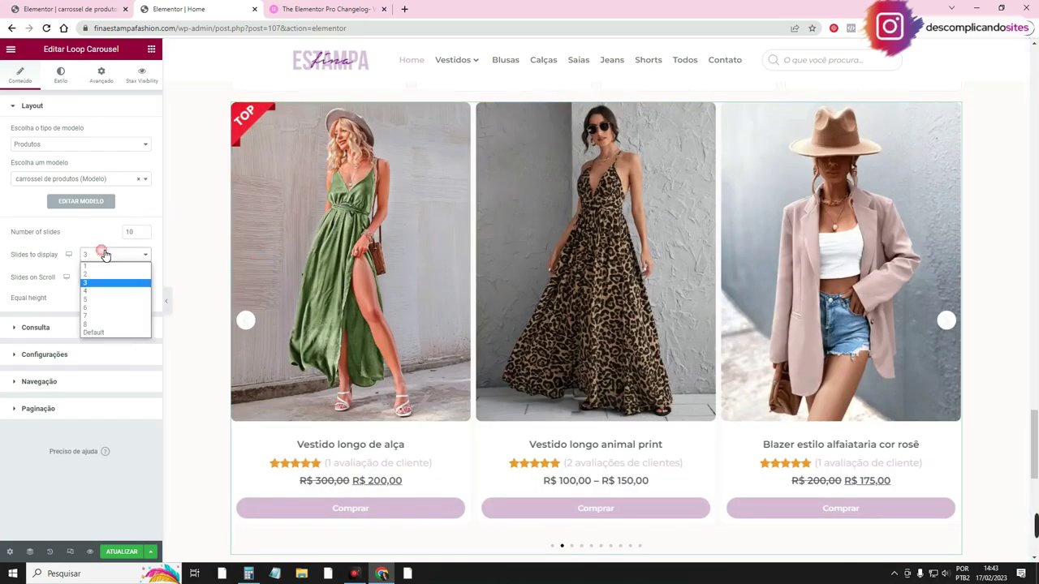
left_click(108, 291)
scroll(633, 276, "up", 3)
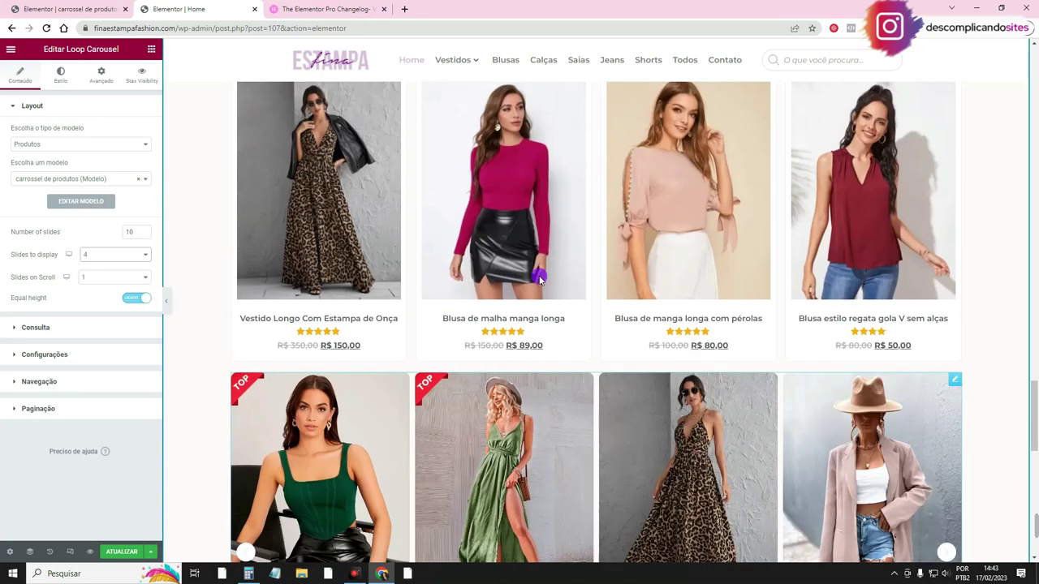
scroll(649, 235, "down", 3)
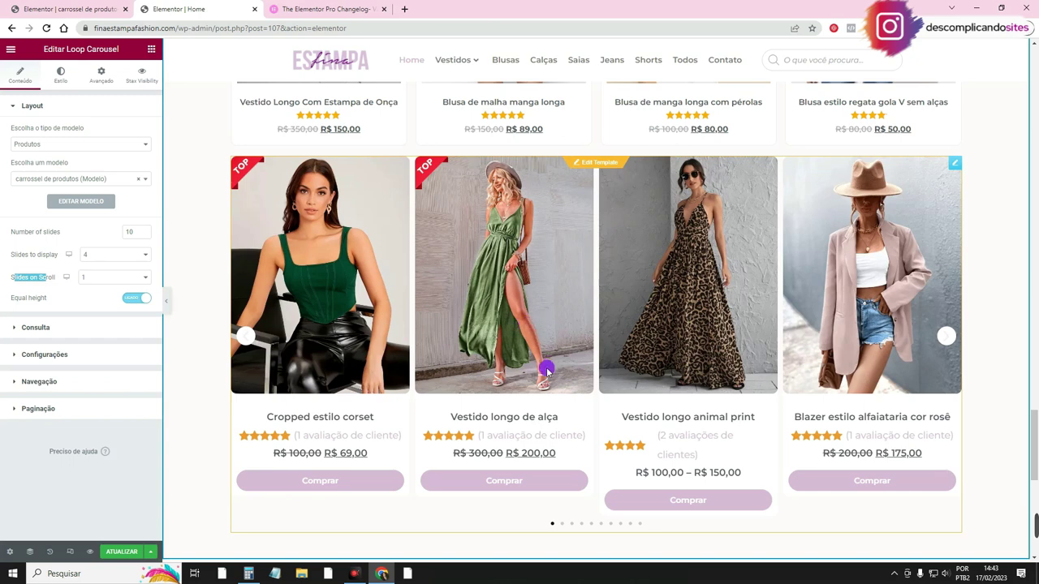
Page through the carousel with its pagination dots and set Slides on Scroll to 3
left_click(563, 524)
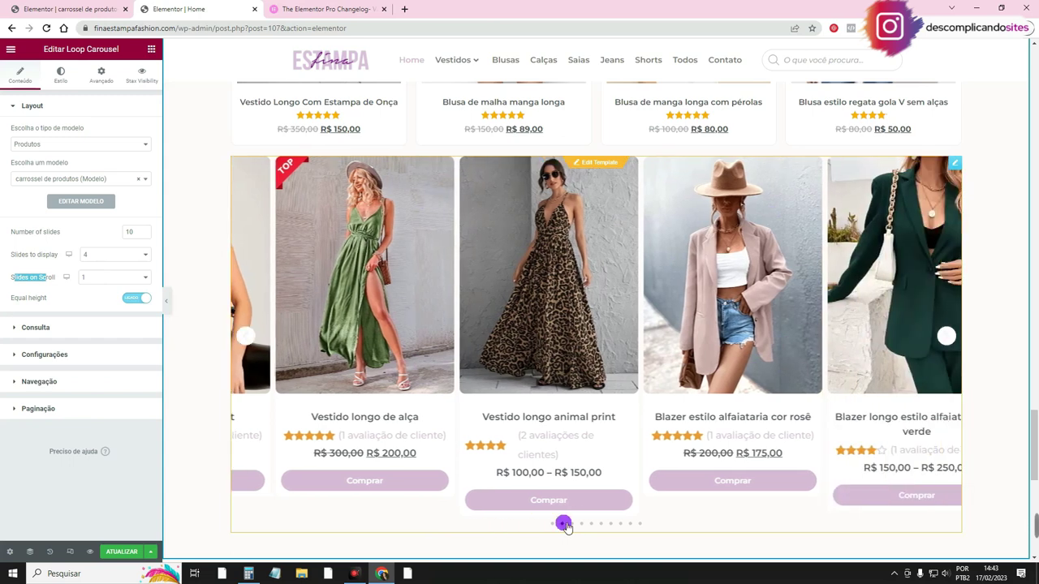
left_click(573, 525)
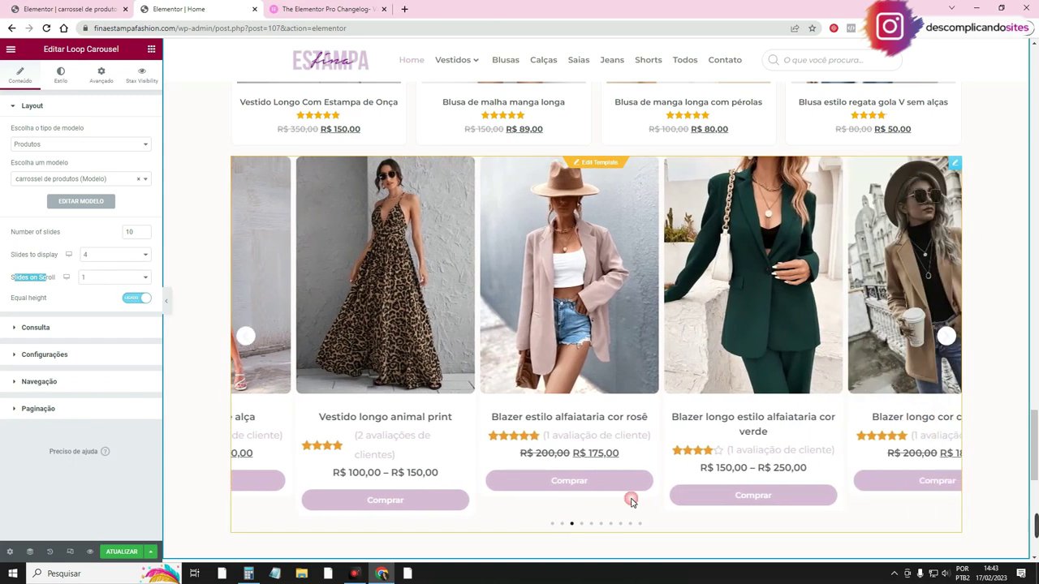
left_click(91, 277)
left_click(99, 304)
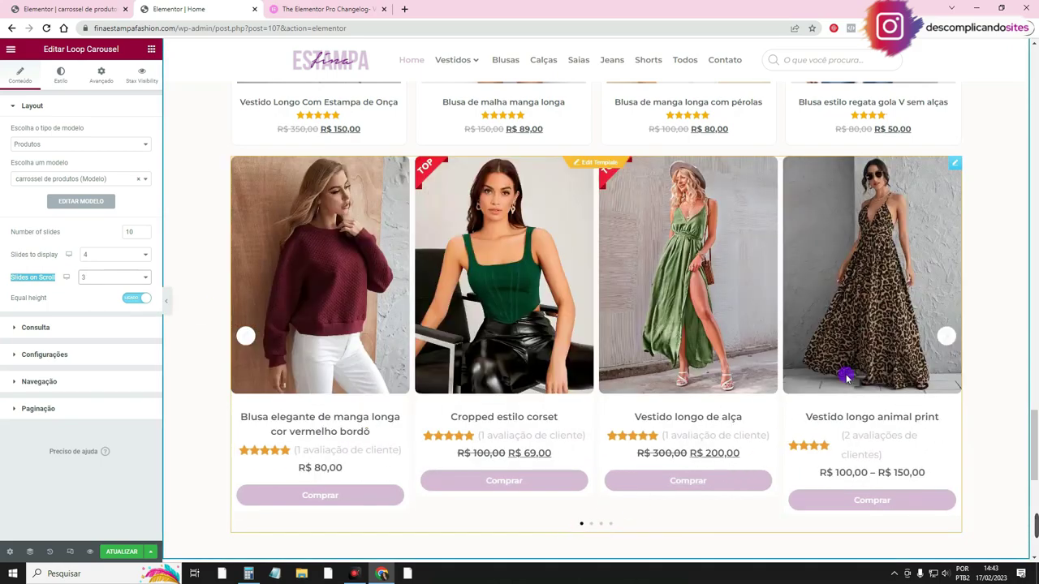
Page forward through the carousel with its next arrow and set Slides on Scroll to 1
left_click(946, 338)
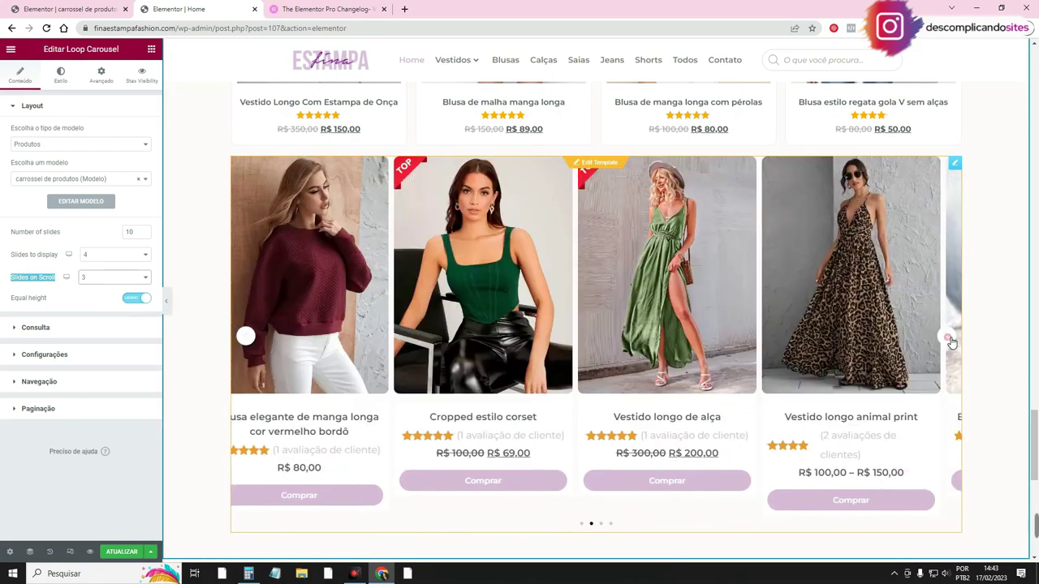
left_click(947, 338)
left_click(946, 338)
left_click(946, 338)
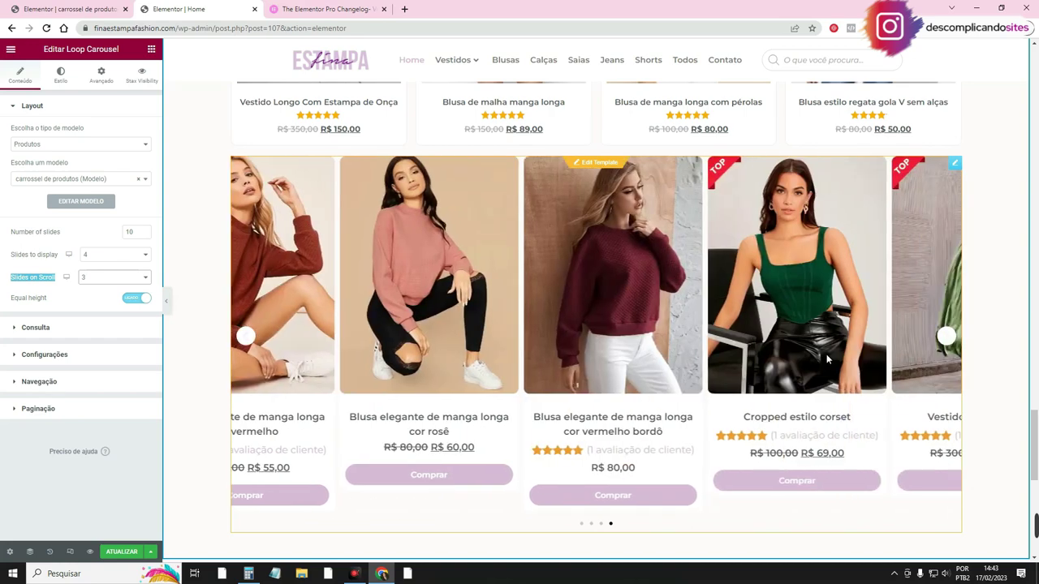
left_click(108, 276)
left_click(105, 287)
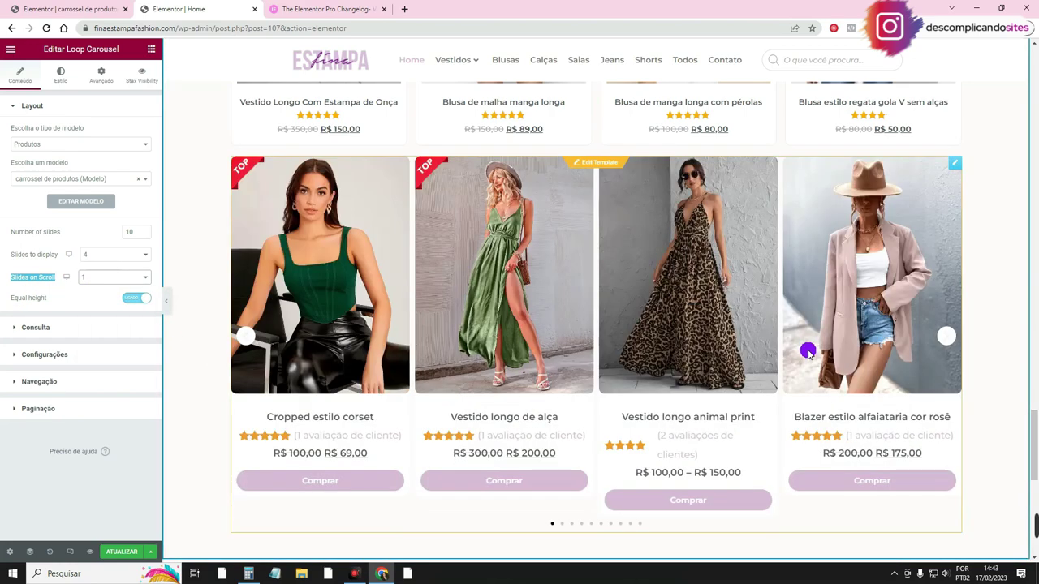
Open the carousel's Consulta settings and compare the carousel with the Ofertas Imperdíveis product grid above
left_click(132, 326)
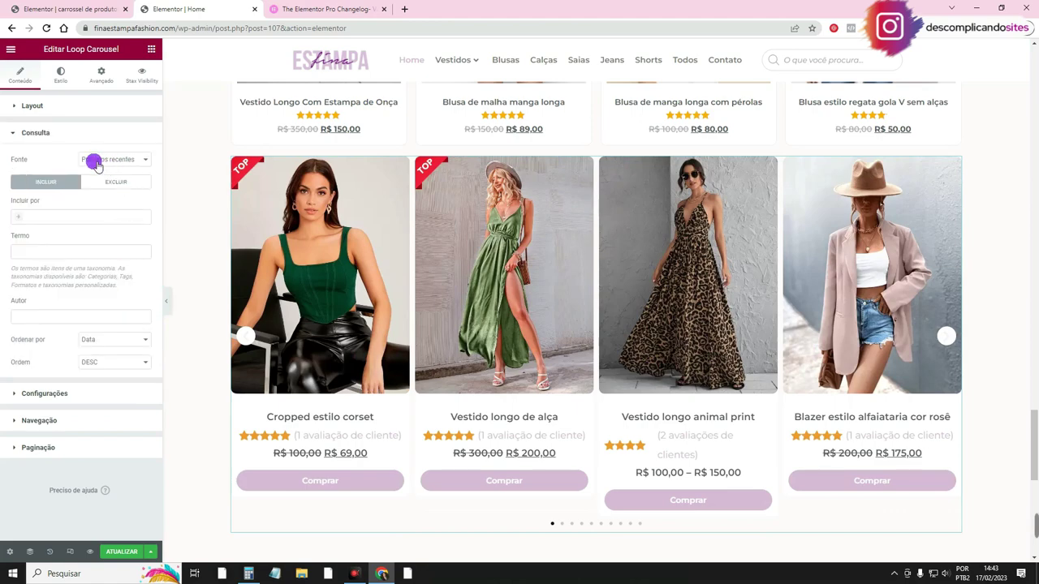
scroll(482, 378, "up", 4)
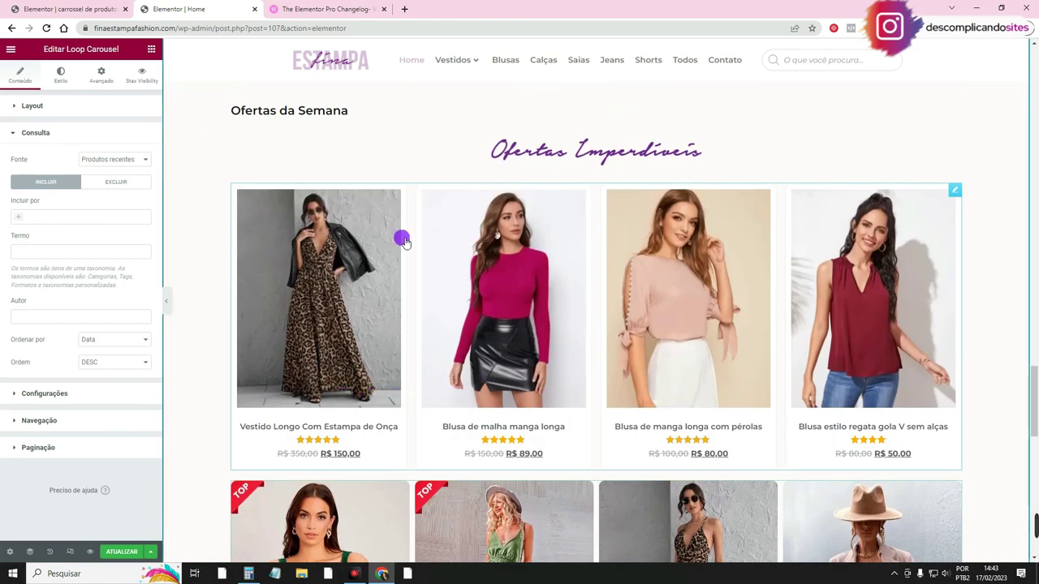
scroll(328, 299, "up", 1)
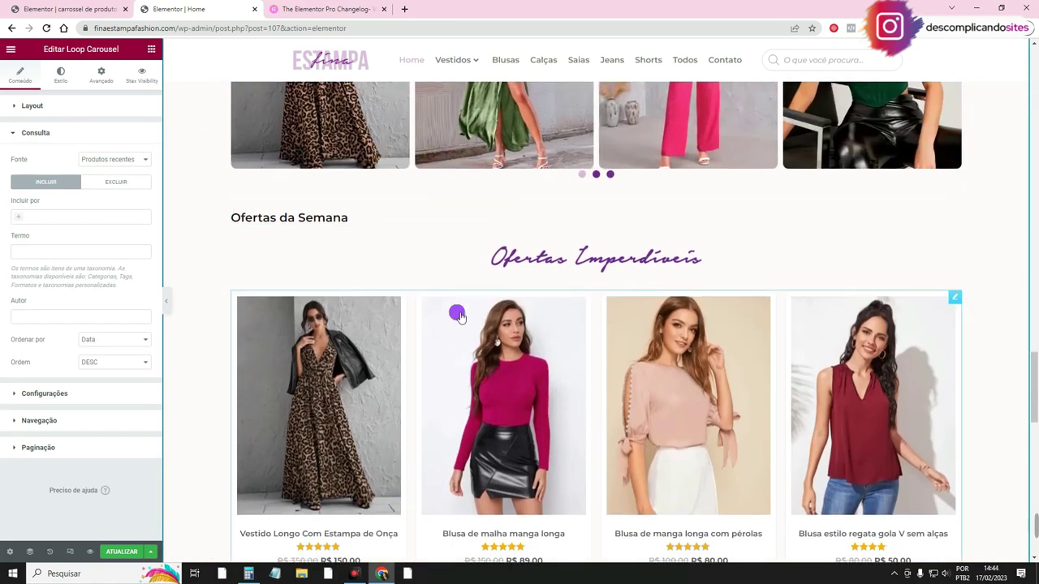
scroll(454, 312, "down", 5)
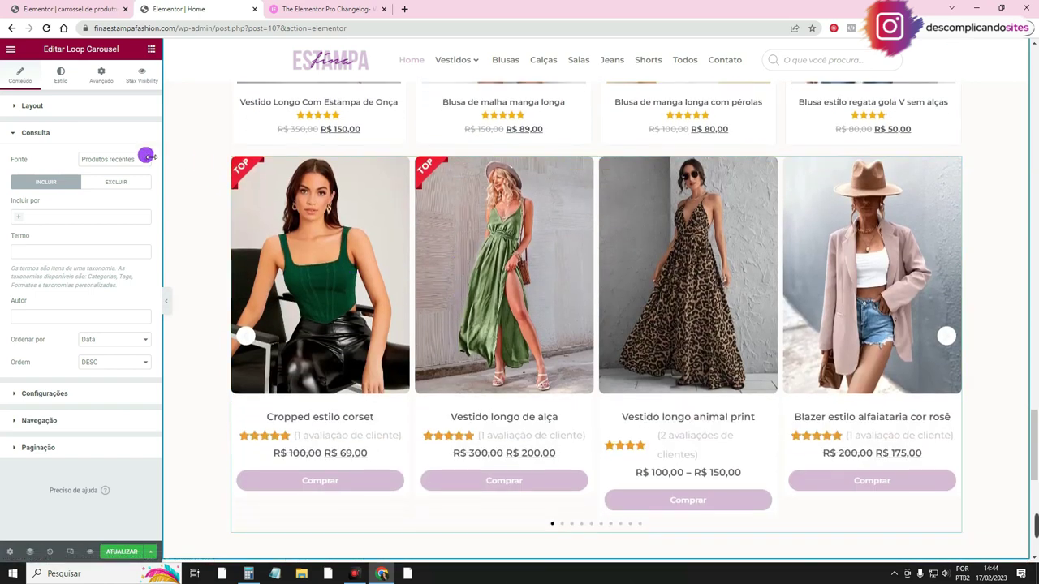
Try Oferta as the carousel's product source, return it to Produtos recentes, and review the other source options
left_click(136, 159)
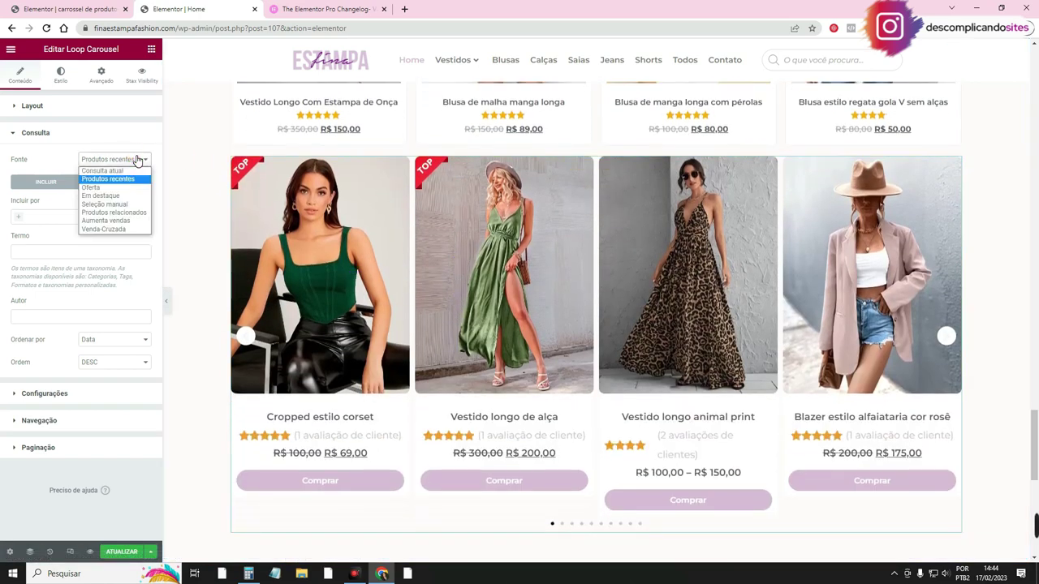
left_click(126, 187)
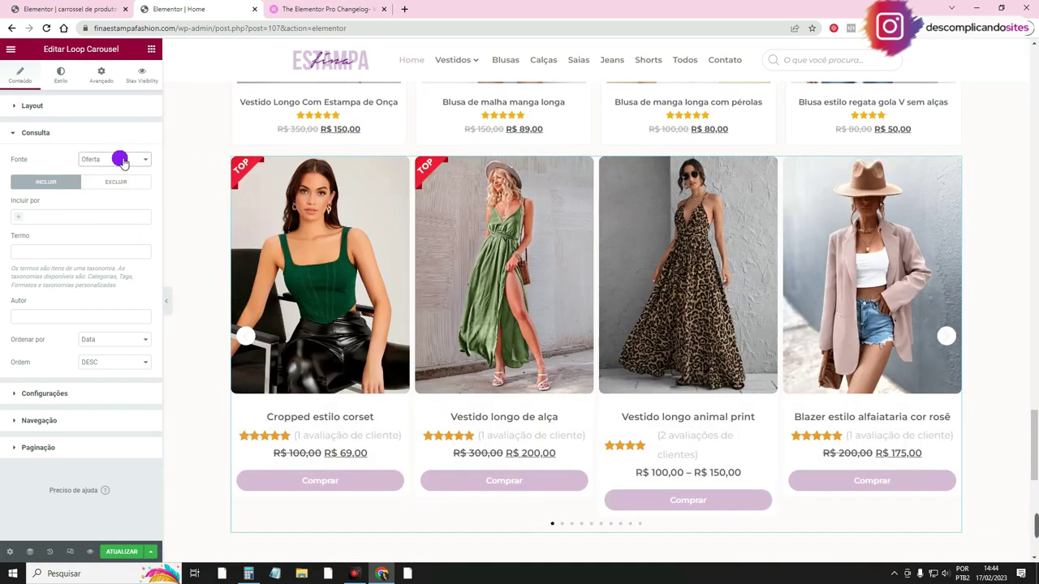
left_click(121, 159)
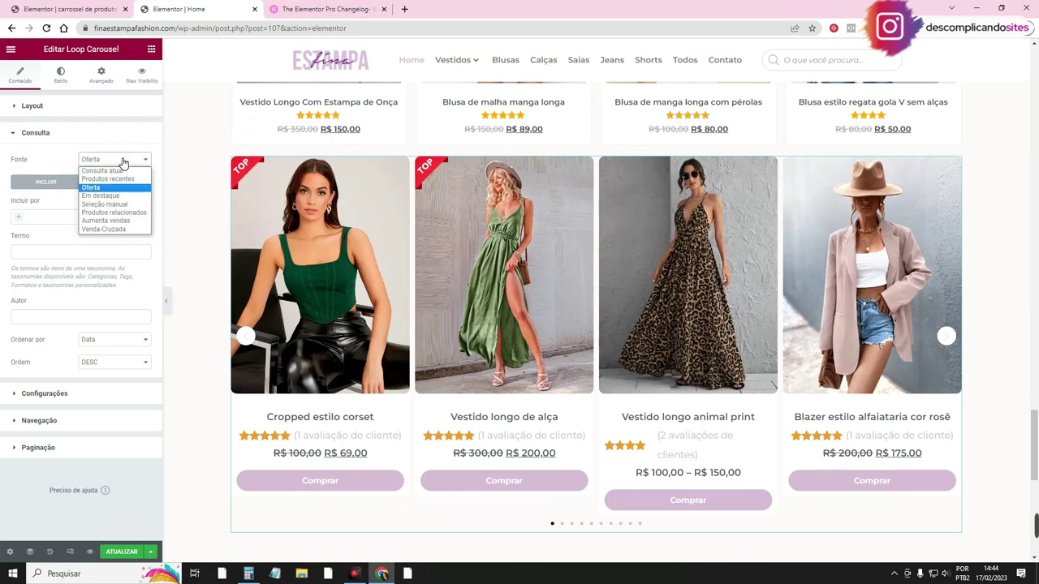
left_click(114, 178)
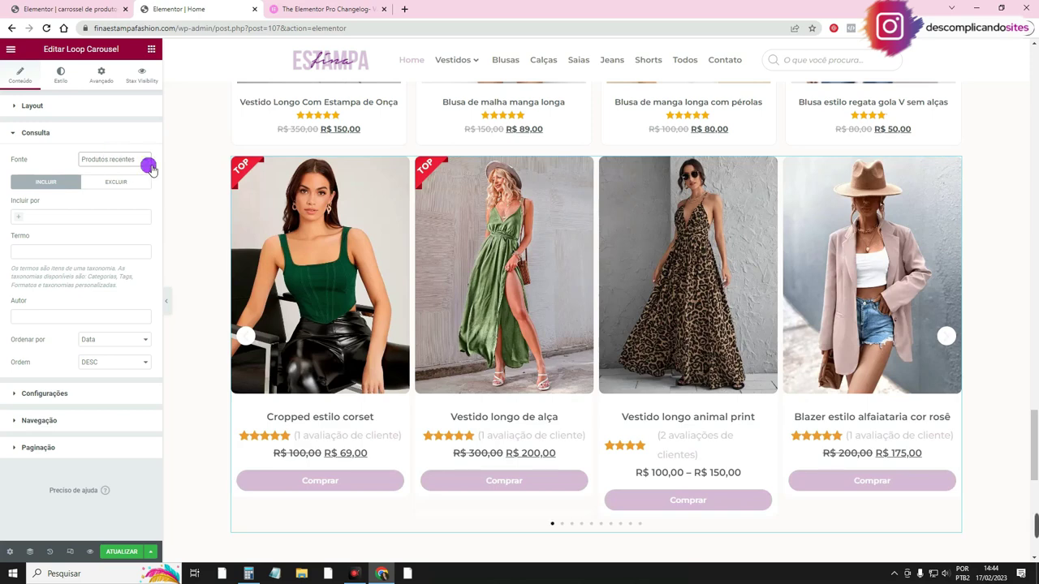
left_click(148, 165)
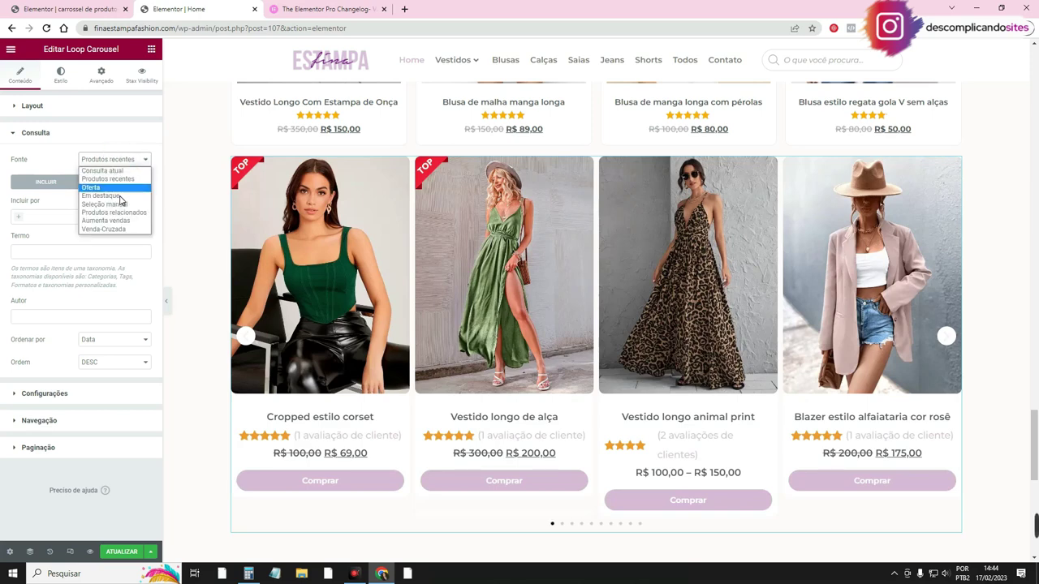
Restrict the carousel query by Termo to the Blazer product category and page through the filtered slides
left_click(39, 204)
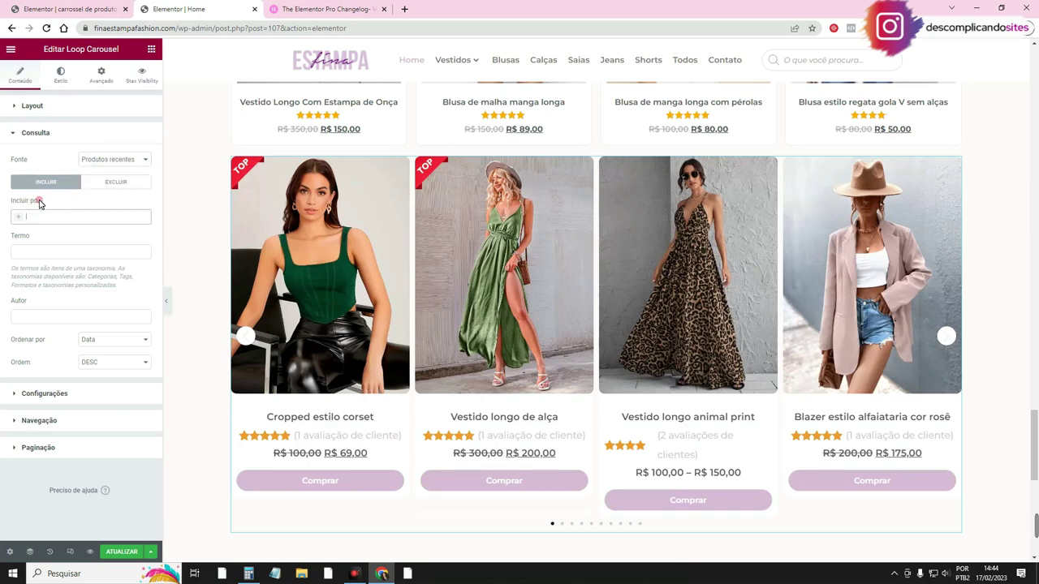
left_click(50, 215)
left_click(40, 230)
left_click(40, 248)
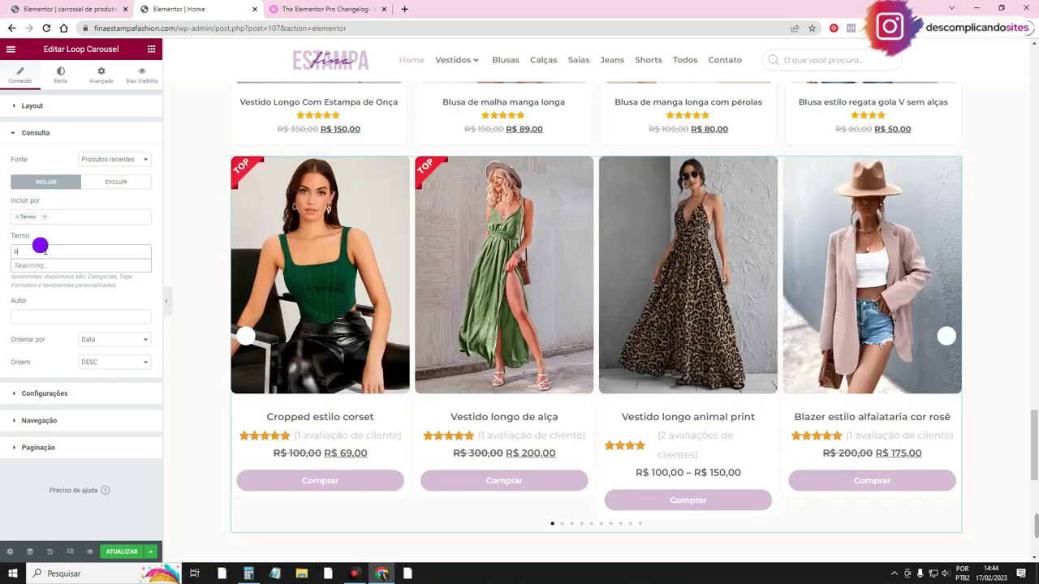
type("b")
left_click(63, 264)
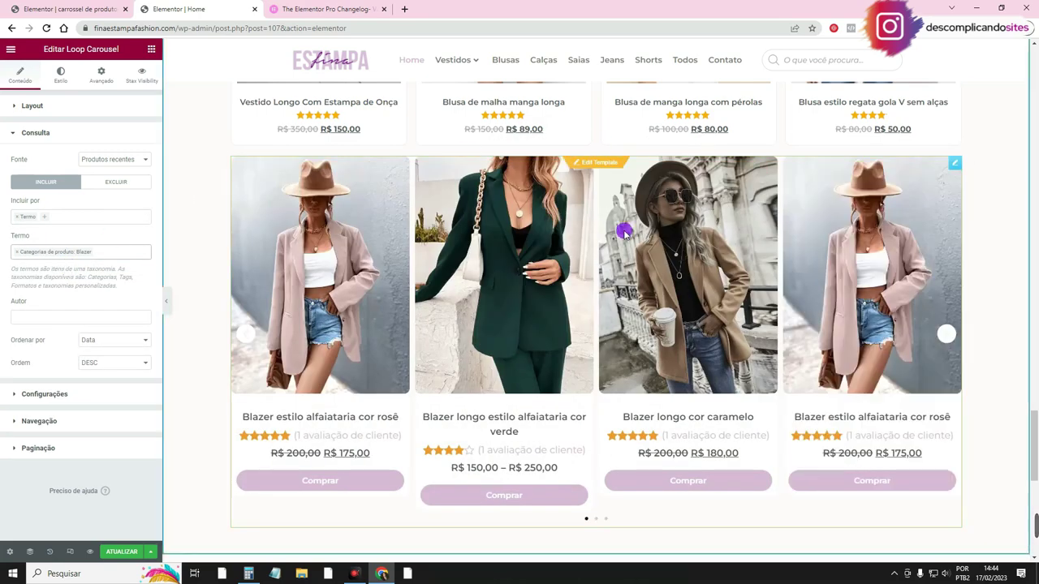
left_click(946, 334)
left_click(946, 334)
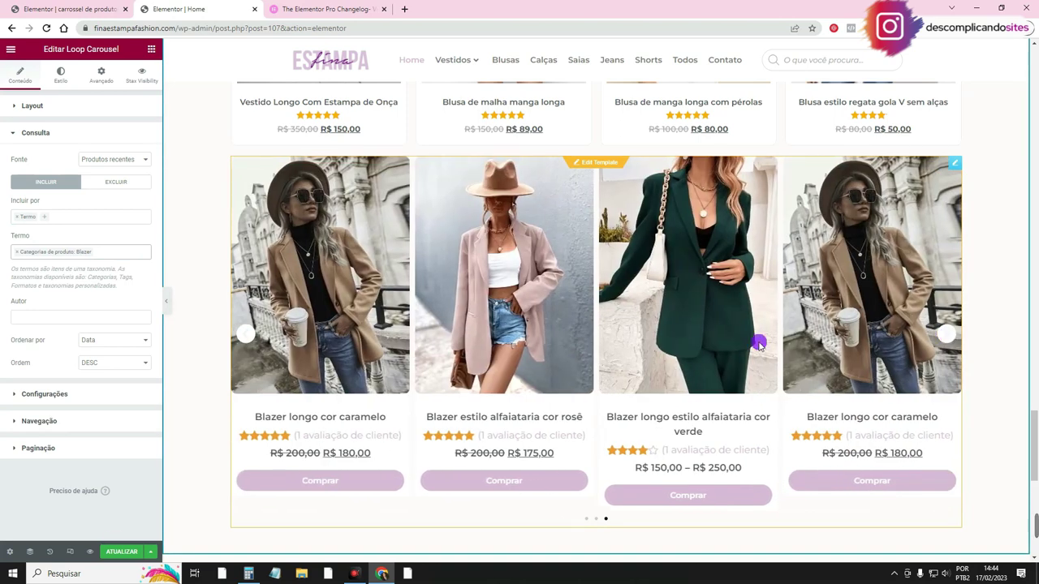
Update the Home page and preview the blazer carousel without the editor panel, restoring the panel when done
left_click(133, 554)
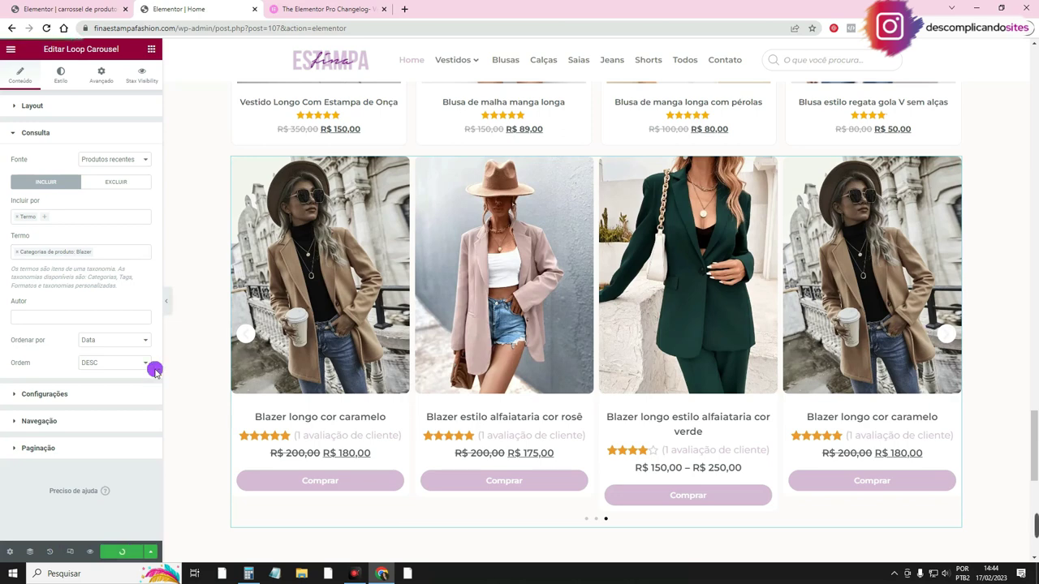
left_click(168, 307)
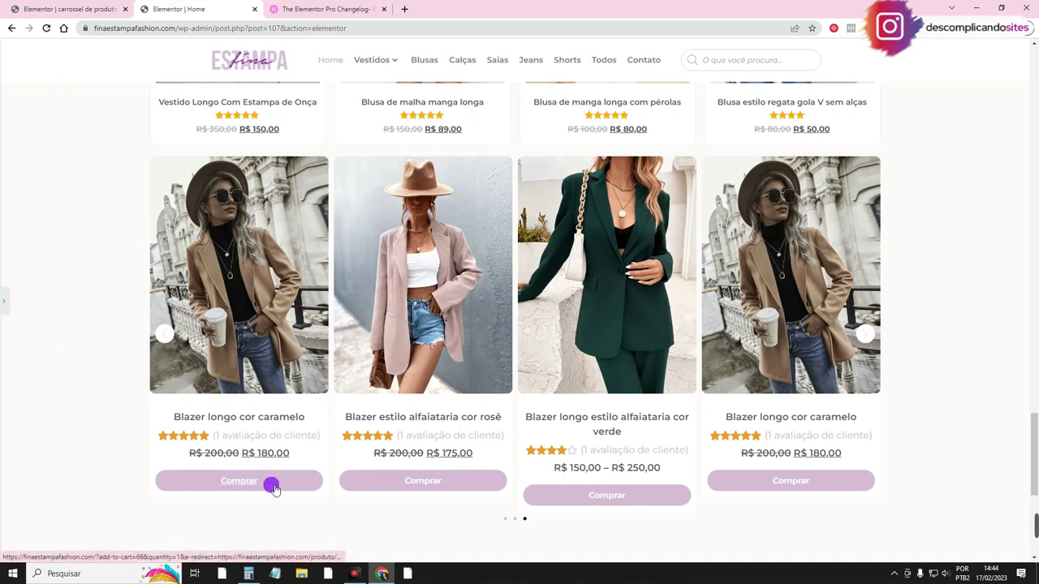
left_click(4, 300)
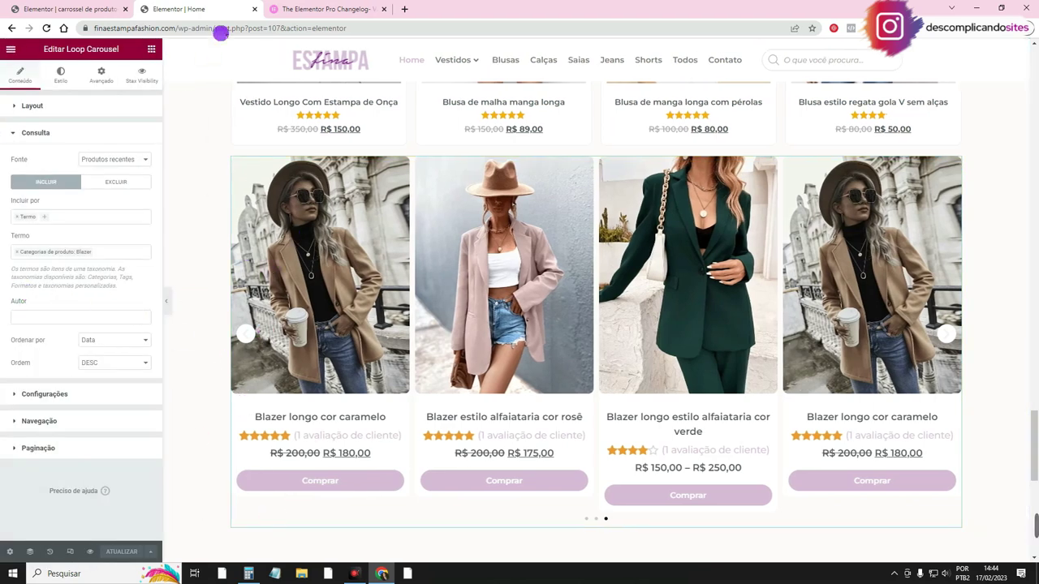
In the carrossel de produtos template, set the container's HTML tag to a (link) with the dynamic URL do post, and update the template
left_click(355, 8)
left_click(81, 9)
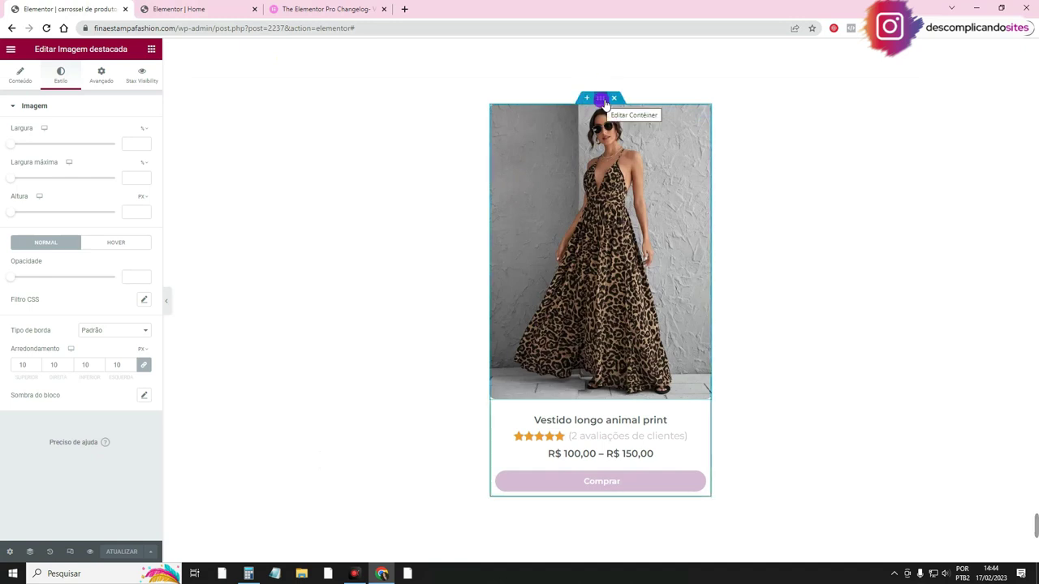
left_click(601, 99)
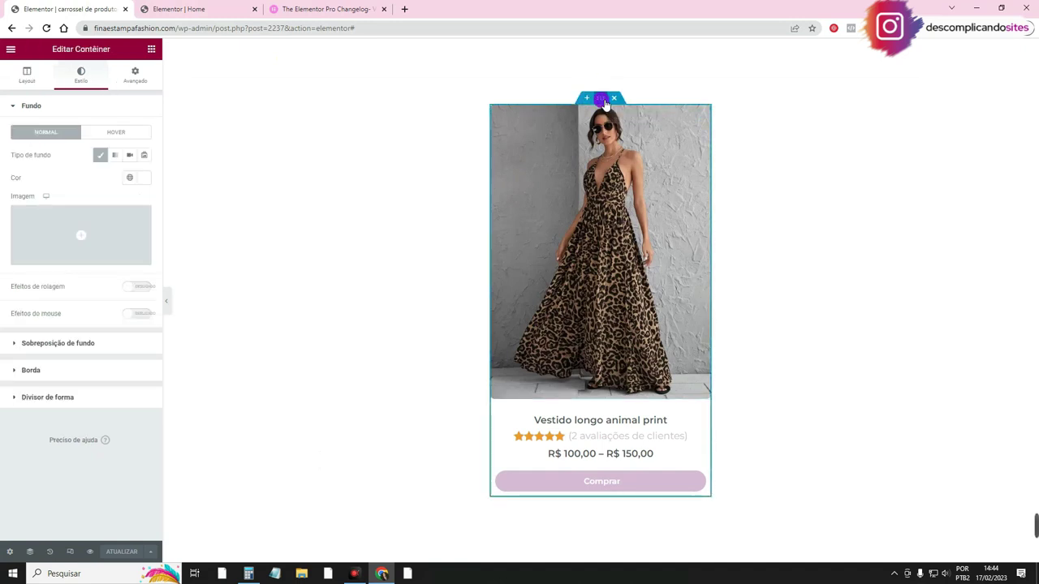
left_click(28, 77)
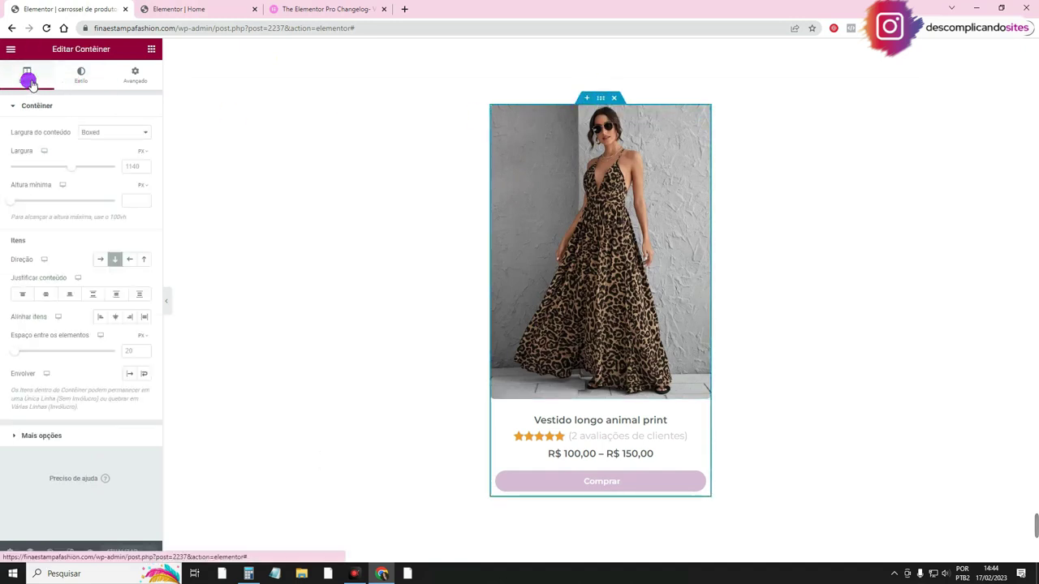
left_click(55, 440)
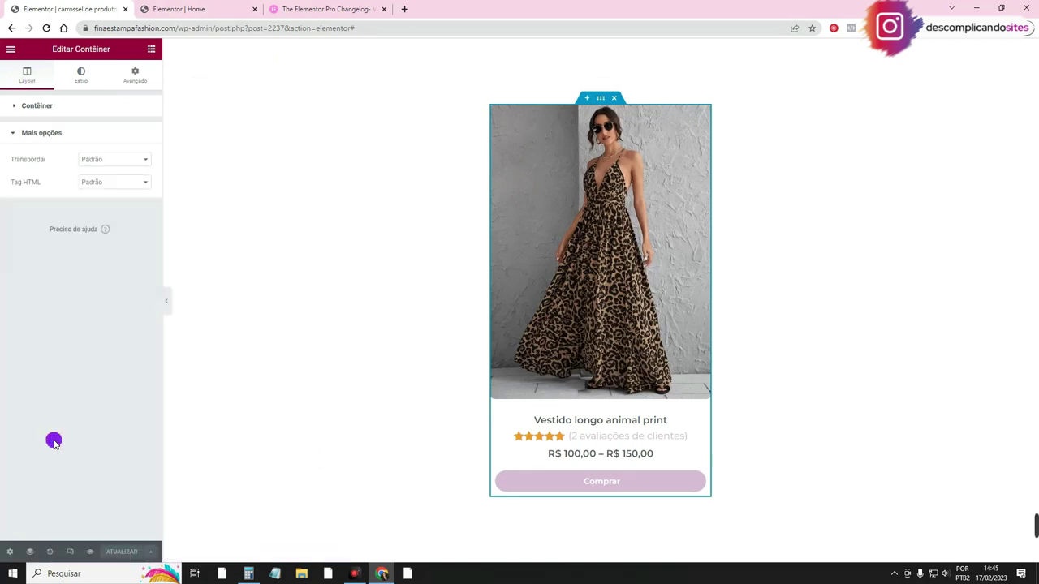
left_click(120, 184)
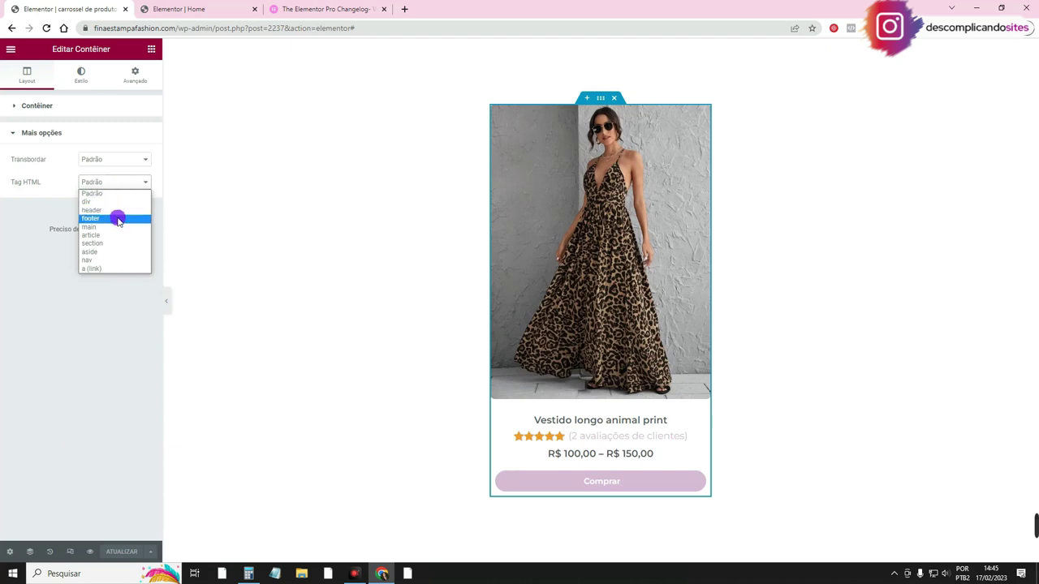
left_click(109, 268)
left_click(144, 261)
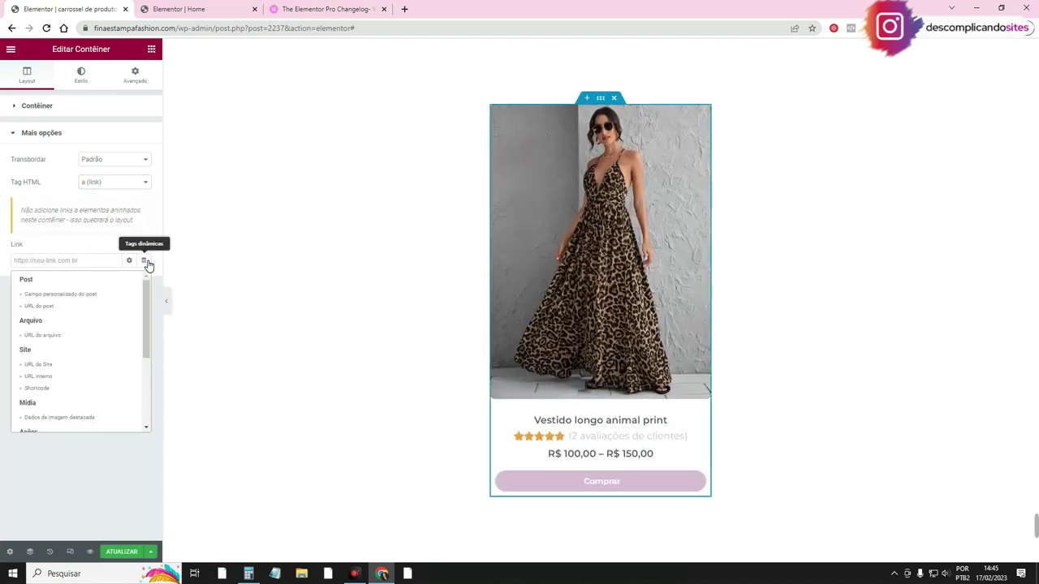
left_click(108, 307)
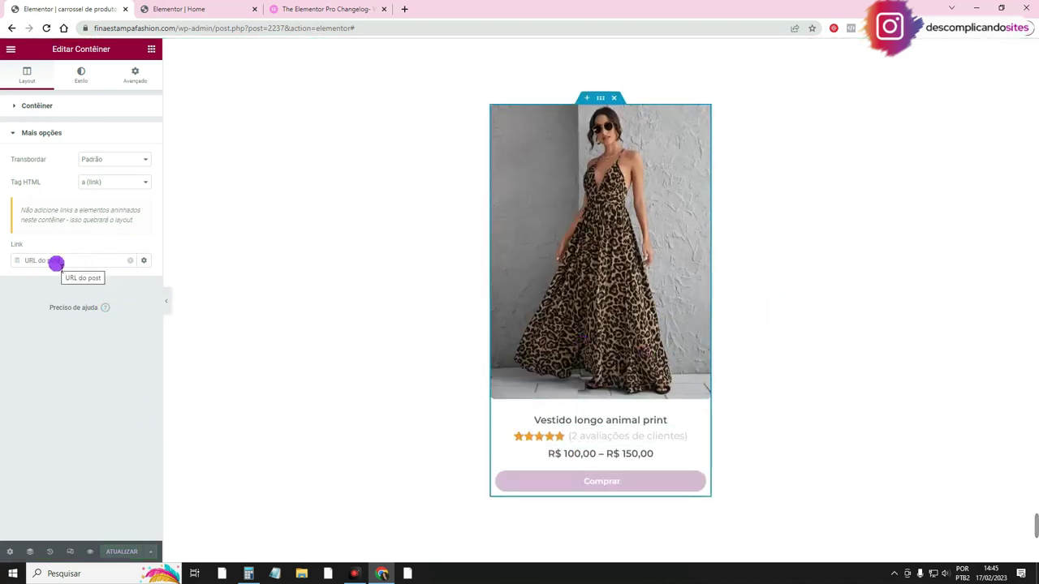
Open the live Home page in a new tab from the Home editor and find the blazer carousel
left_click(231, 12)
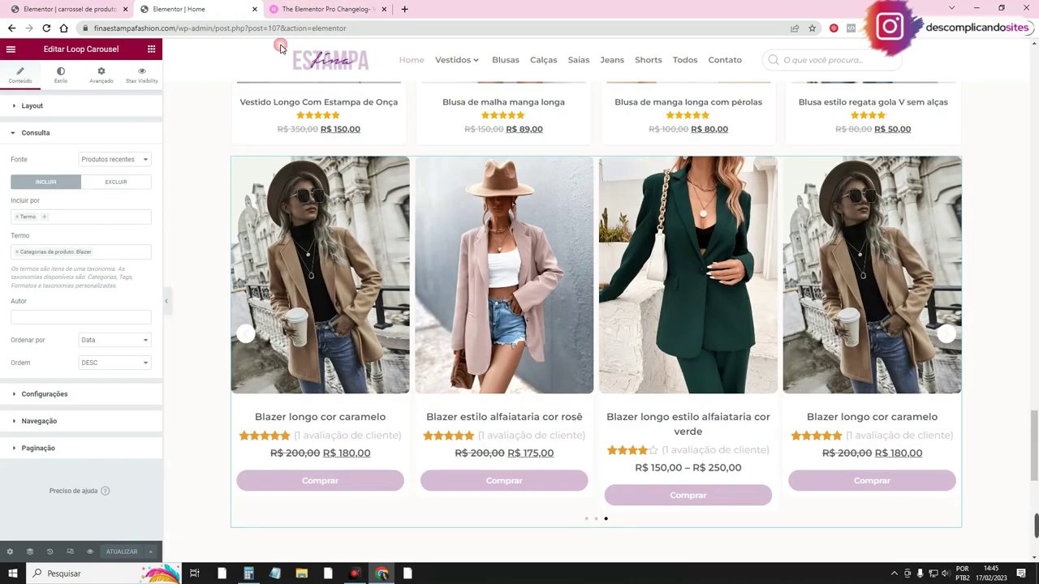
scroll(408, 97, "up", 3)
left_click(412, 61)
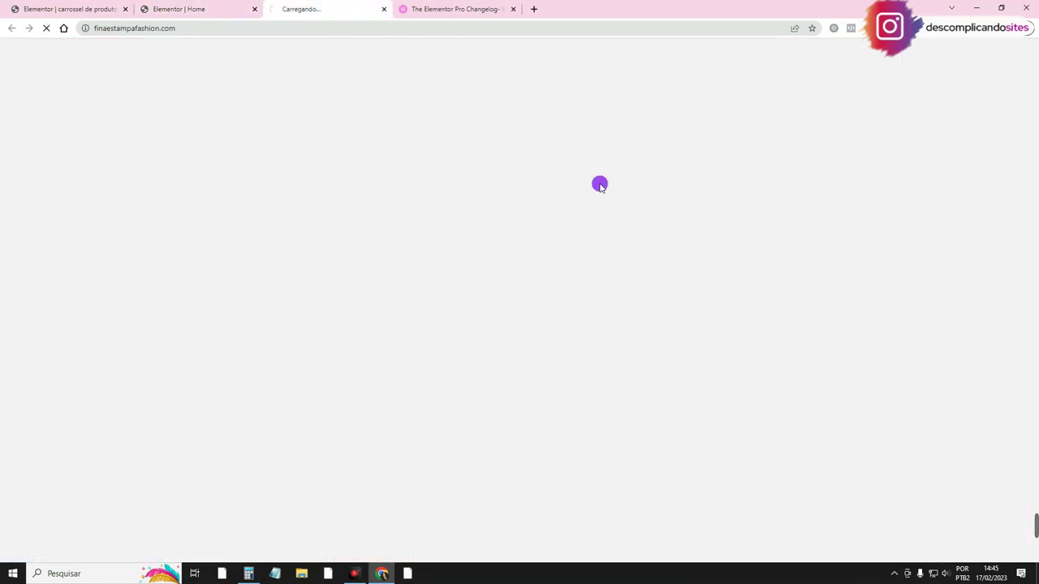
scroll(334, 287, "down", 10)
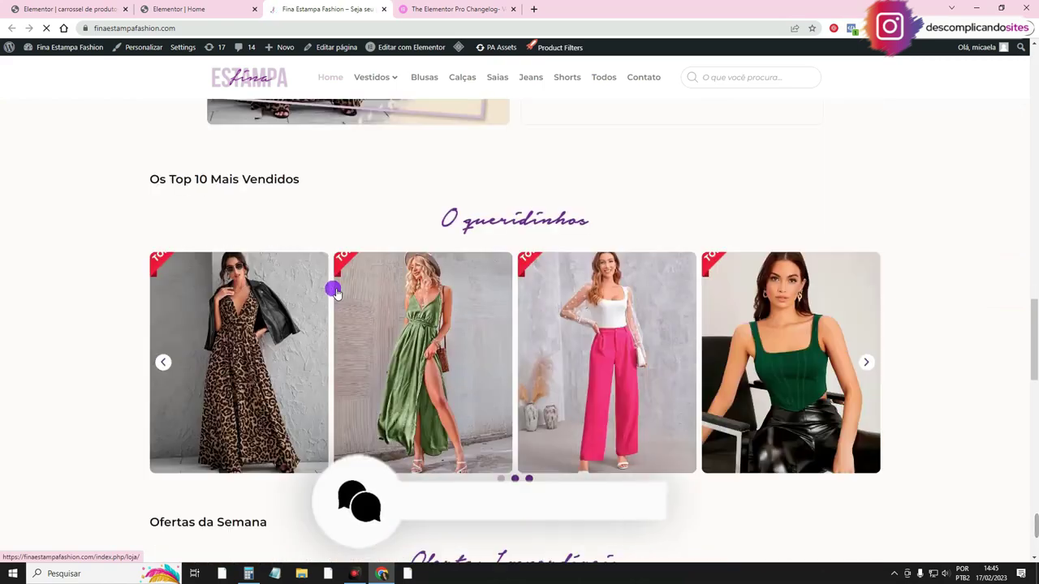
scroll(333, 291, "up", 5)
scroll(334, 291, "down", 7)
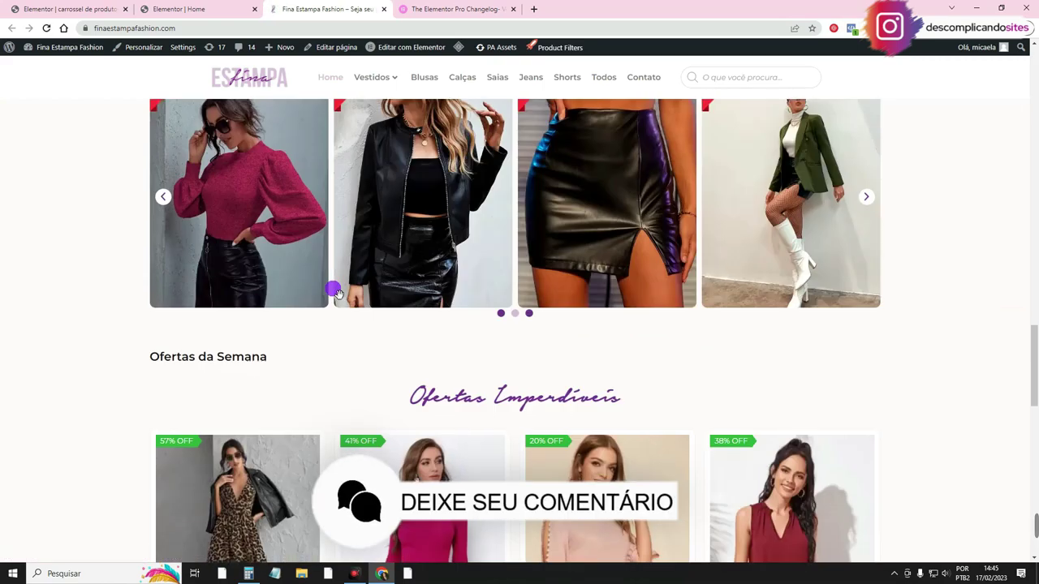
scroll(337, 292, "down", 7)
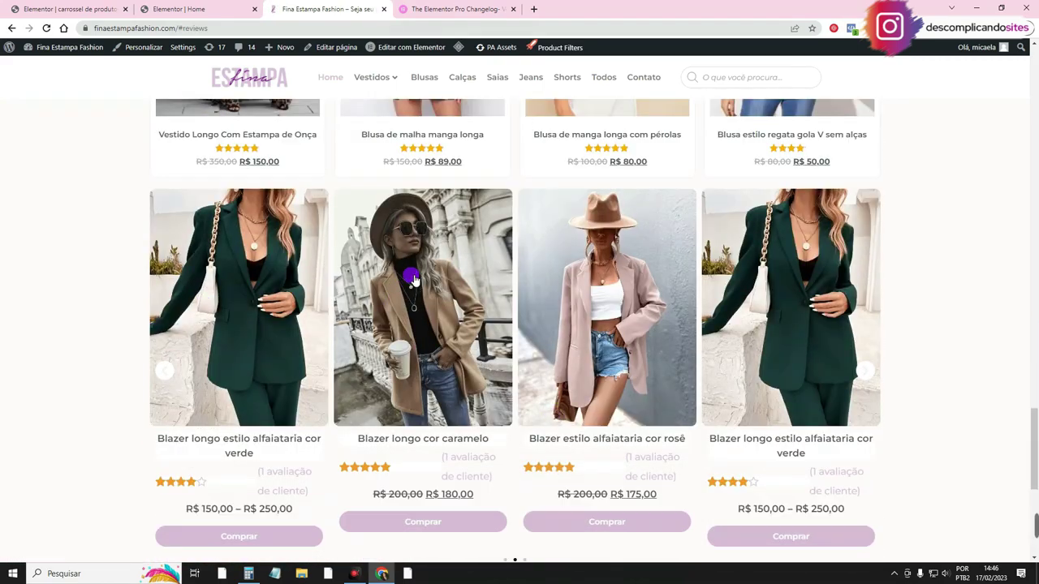
Open the Blazer longo cor caramelo product from the carousel in a new tab to test its link, and close that tab
right_click(416, 265)
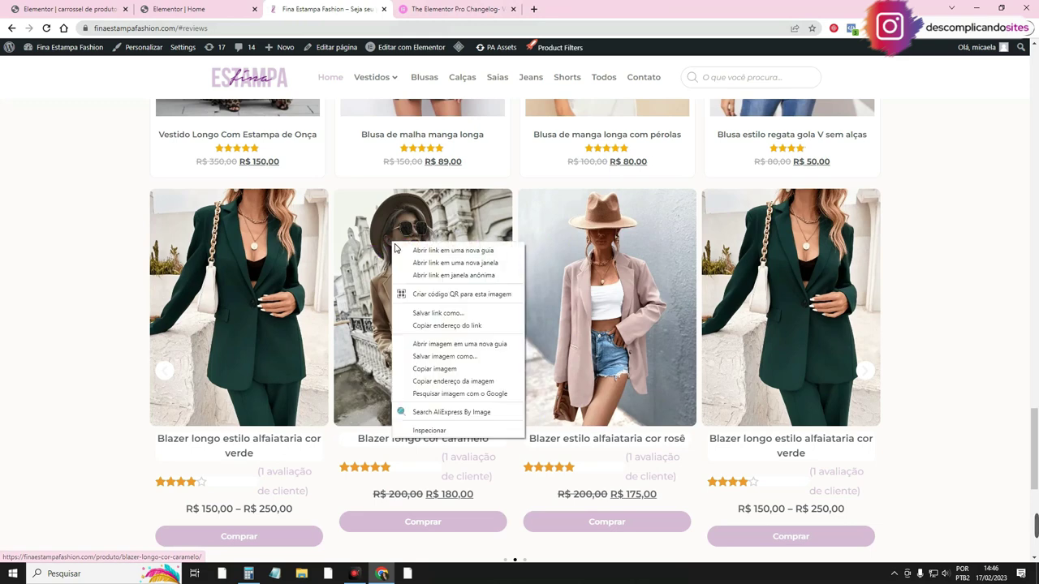
left_click(426, 249)
left_click(458, 6)
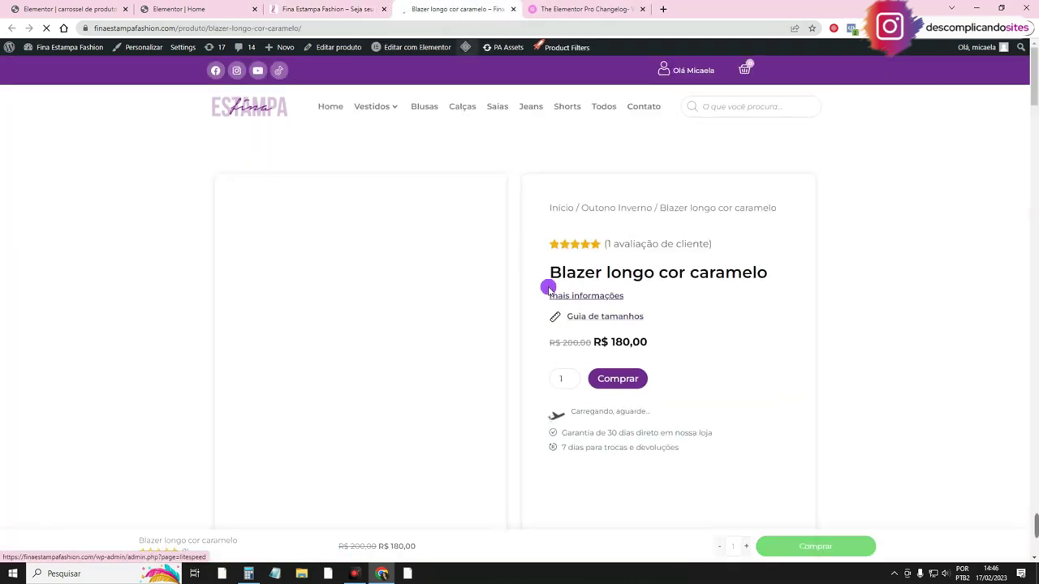
left_click(513, 9)
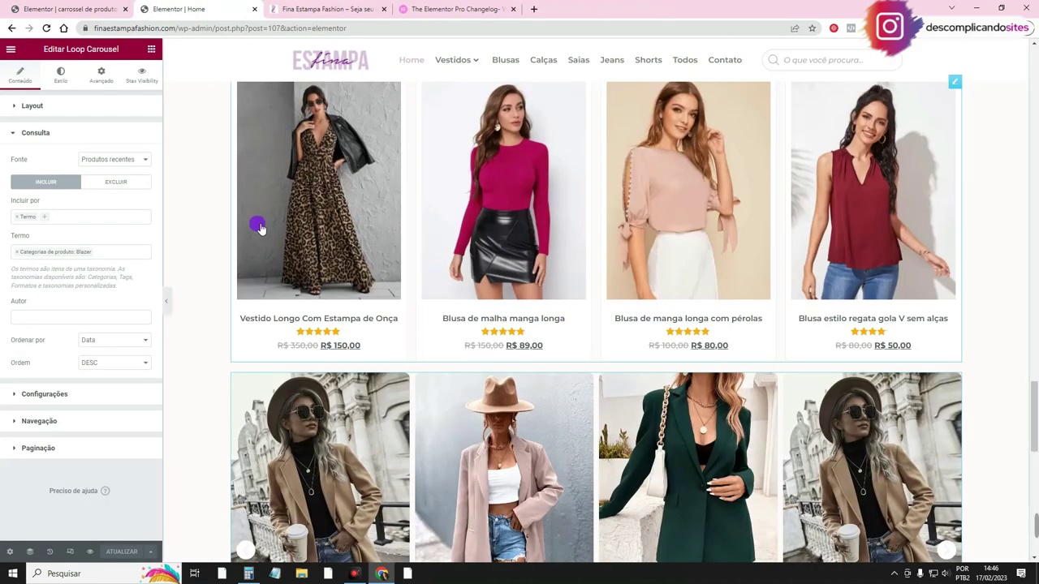
In the carrossel de produtos template, add an empty container above the product image and delete the Imagem destacada widget
left_click(14, 7)
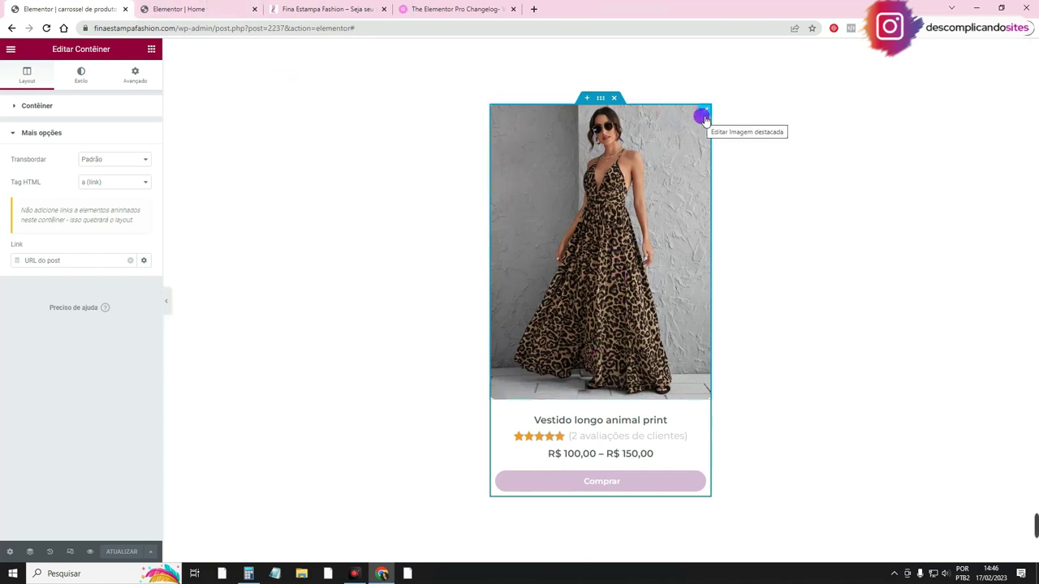
left_click(705, 113)
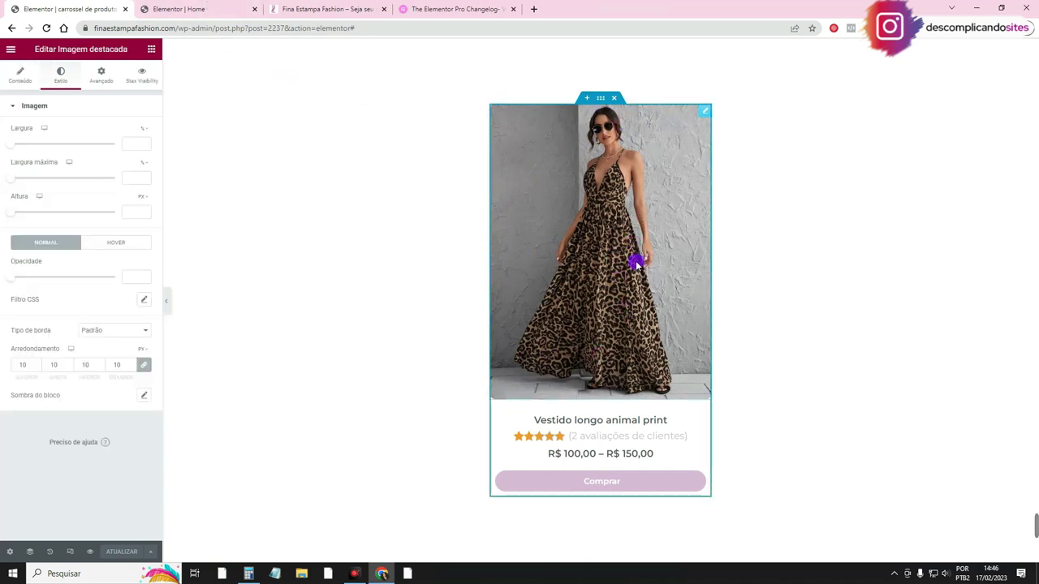
left_click(156, 50)
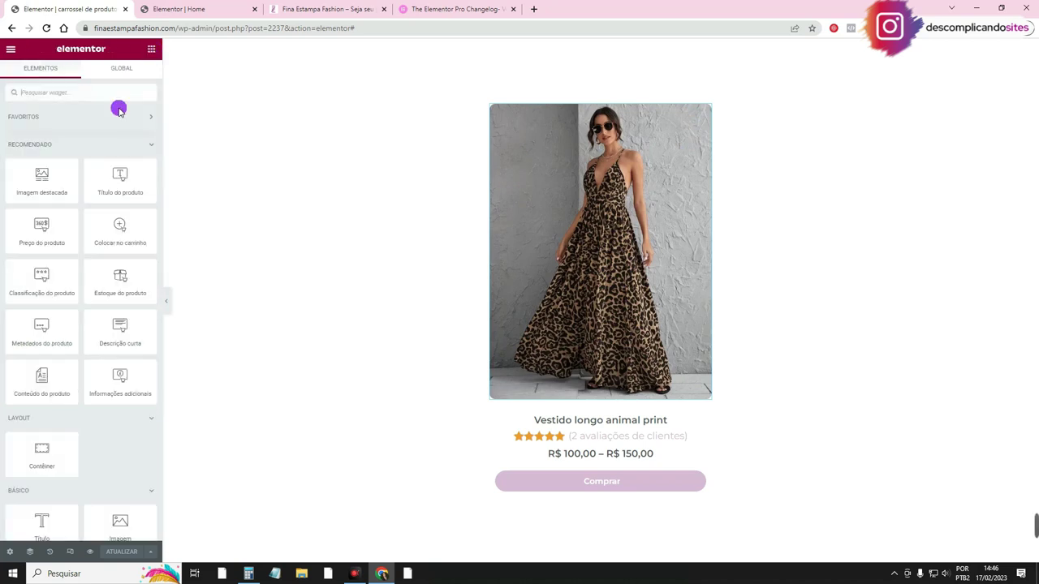
left_click_drag(40, 448, 653, 203)
right_click(707, 156)
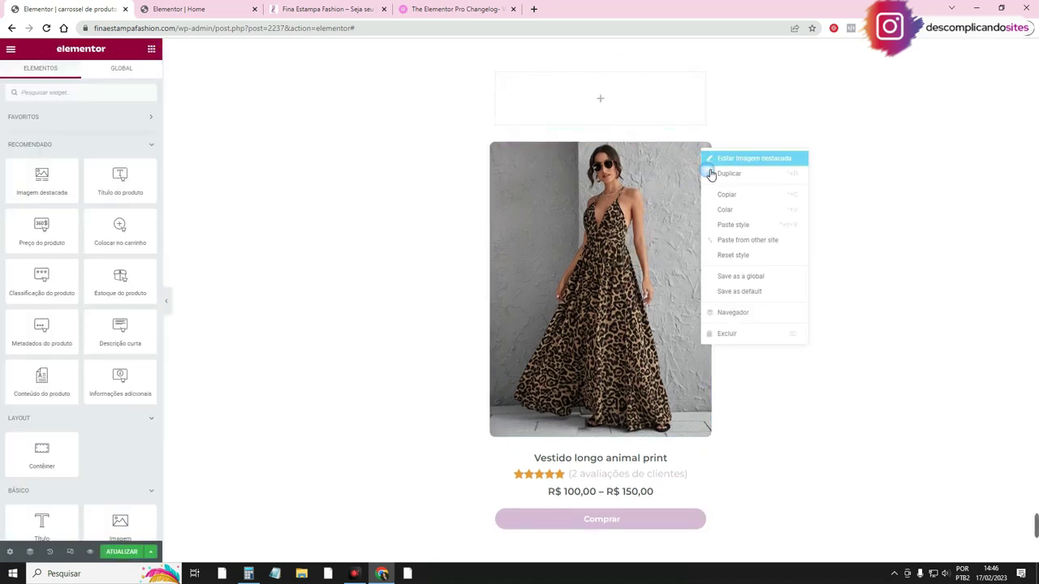
left_click(722, 330)
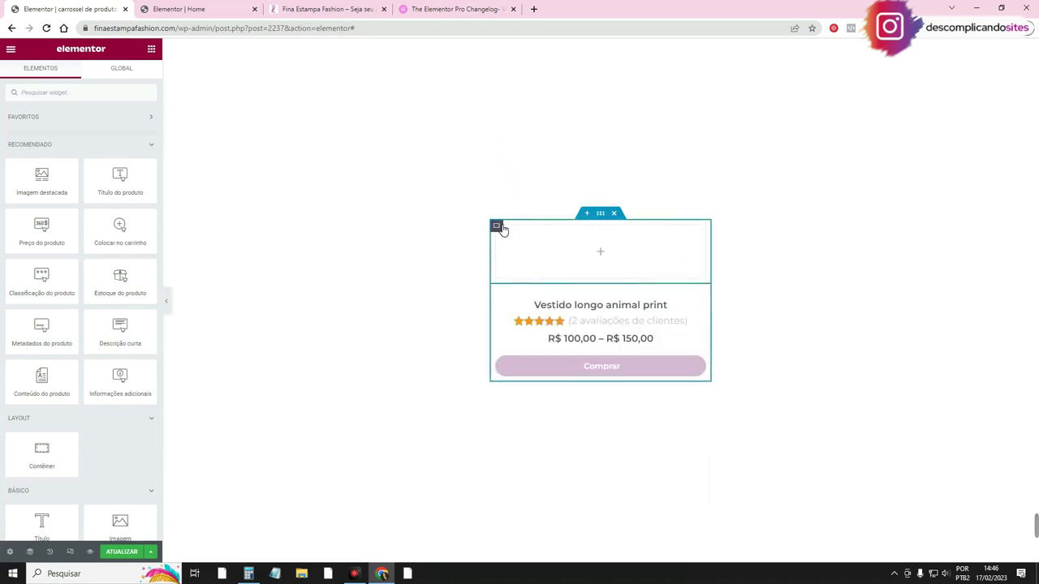
Give the new empty container a classic background using the dynamic Imagem destacada as its image
left_click(500, 227)
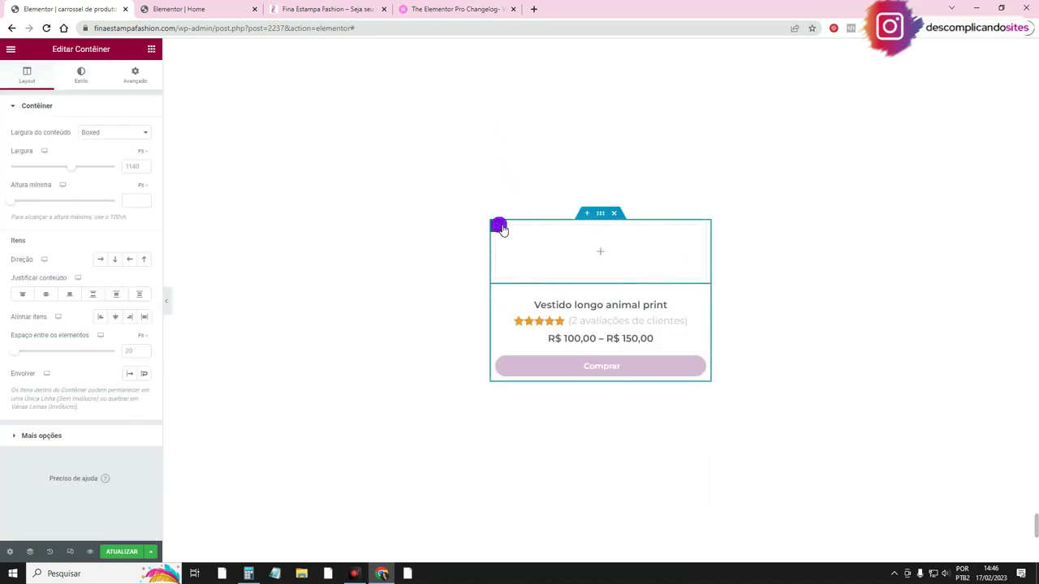
left_click(81, 75)
left_click(112, 156)
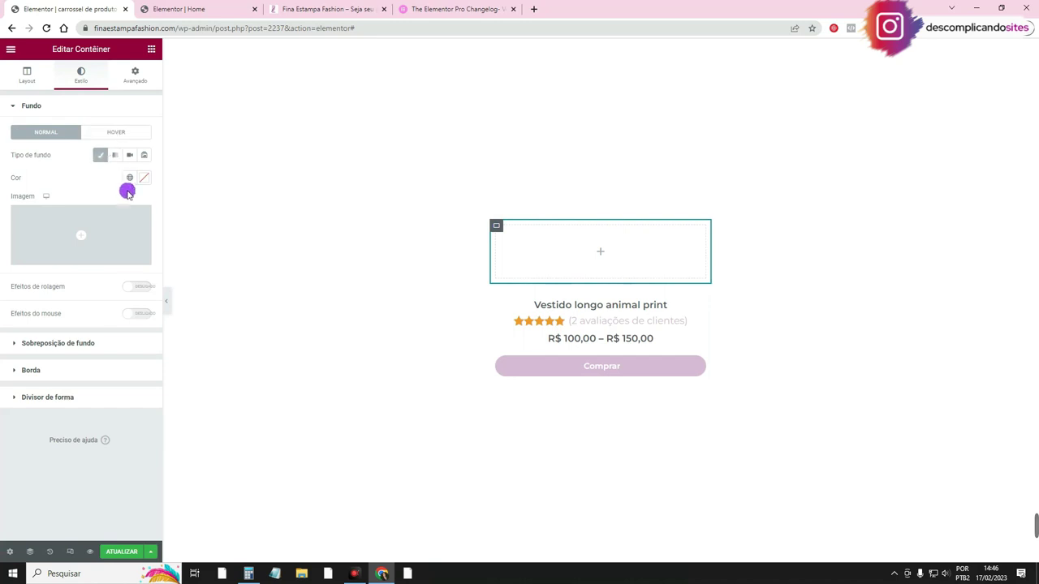
left_click(144, 260)
left_click(135, 290)
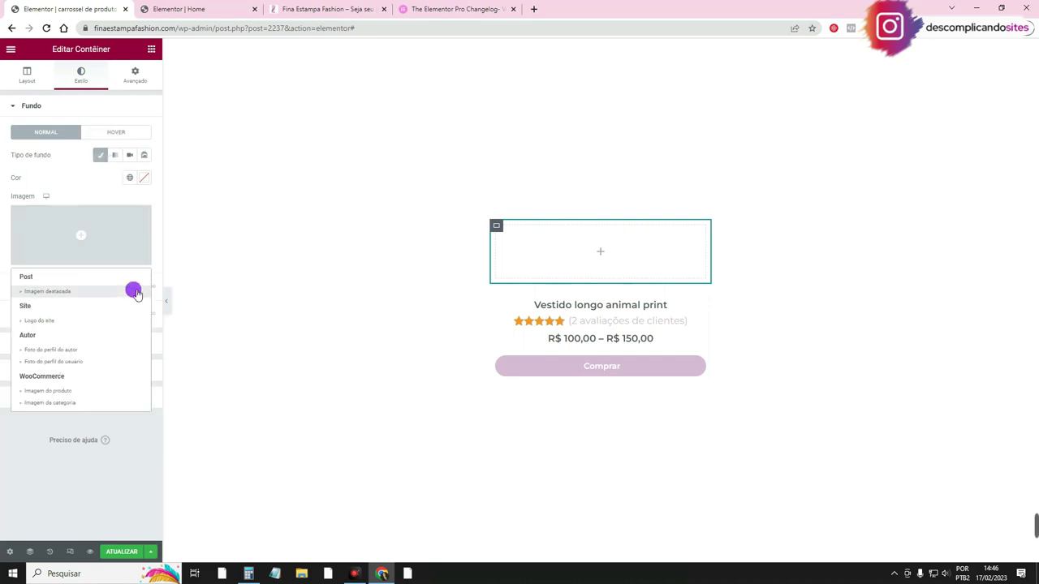
left_click(622, 241)
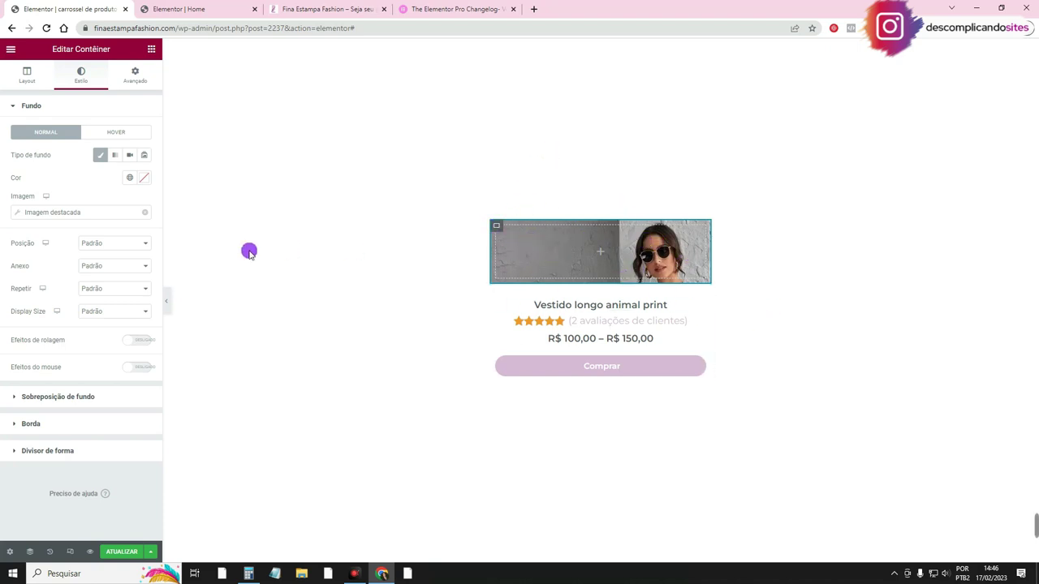
Set the background's display size to Preenchimento completo and the container's minimum height to 216 px, and update the template
left_click(88, 312)
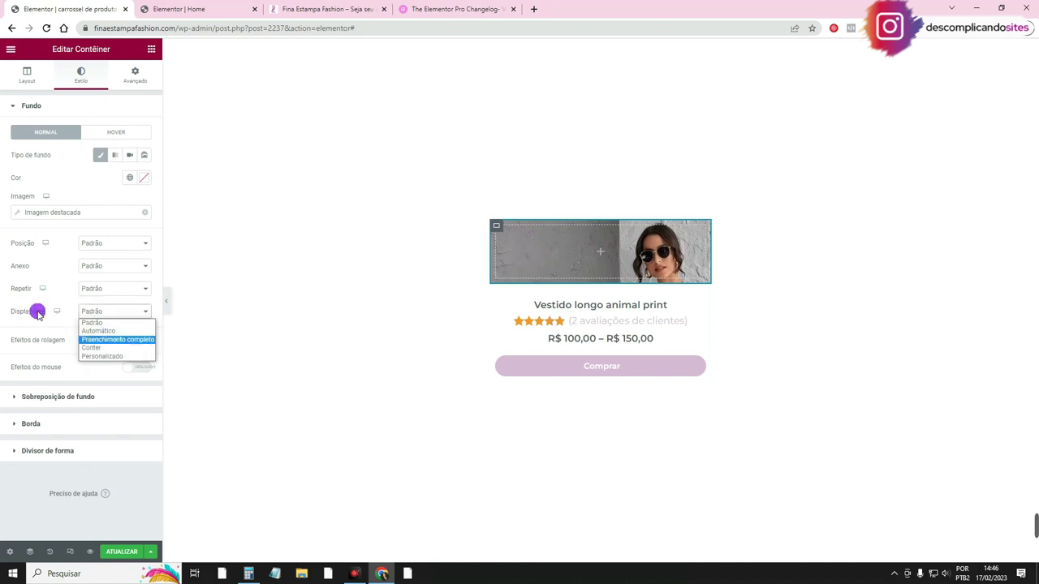
left_click(97, 340)
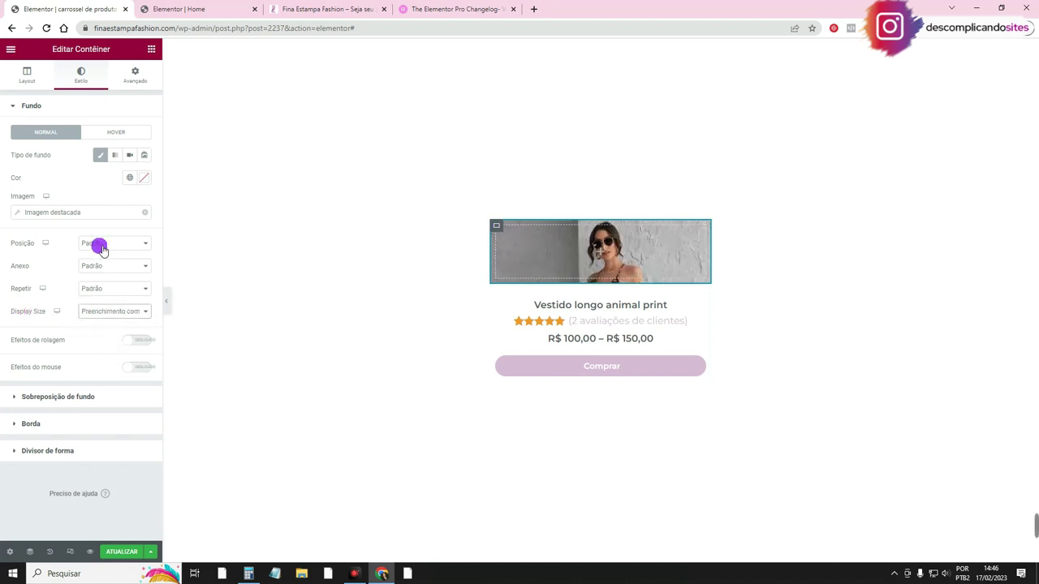
left_click(102, 249)
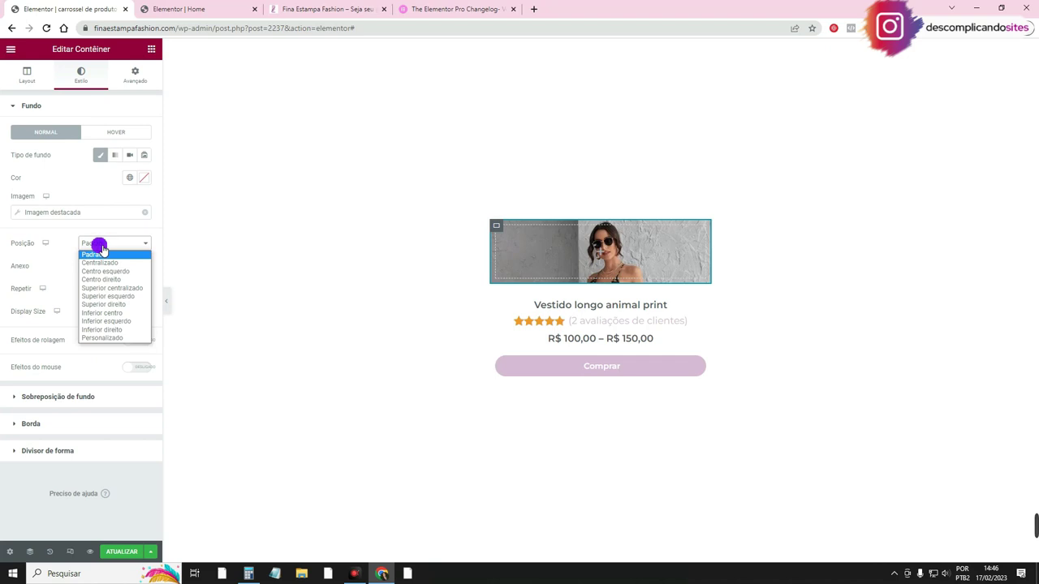
left_click(101, 248)
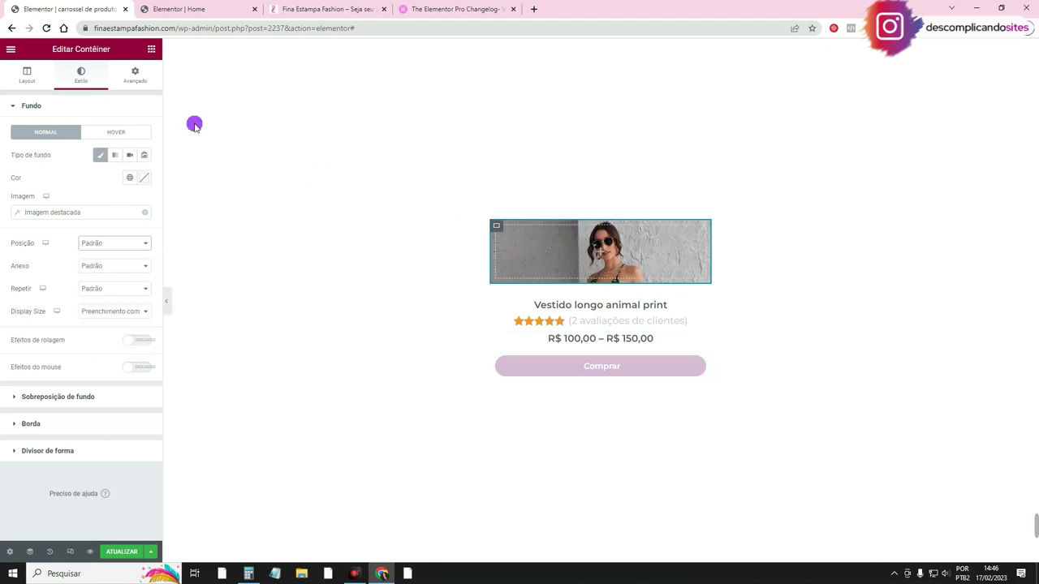
left_click(30, 74)
left_click_drag(11, 199, 30, 205)
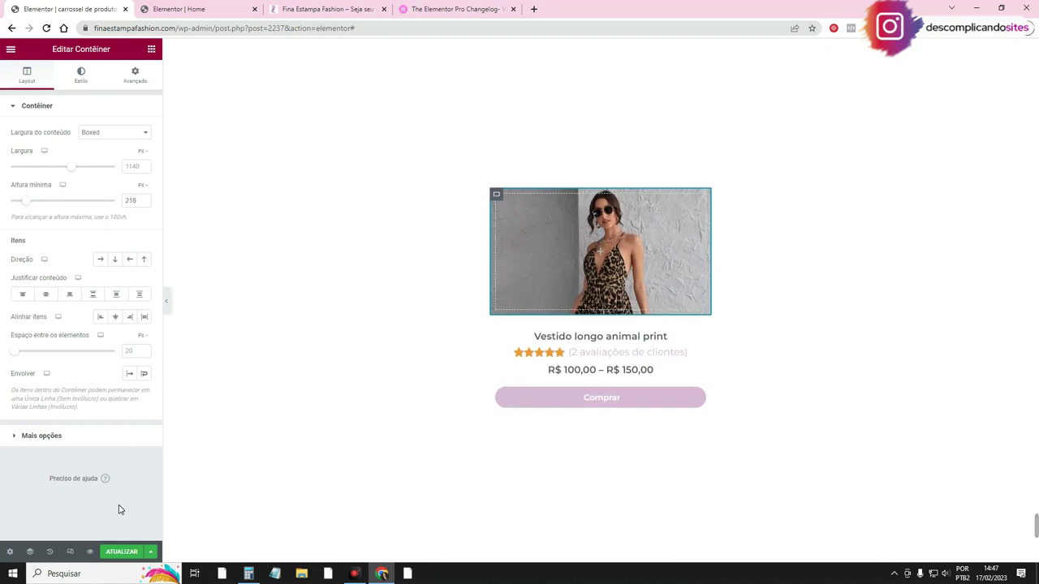
left_click(123, 551)
On the Home page, copy the blazer Loop Carousel, delete the original, and paste the copy into the empty area below the products
left_click(179, 9)
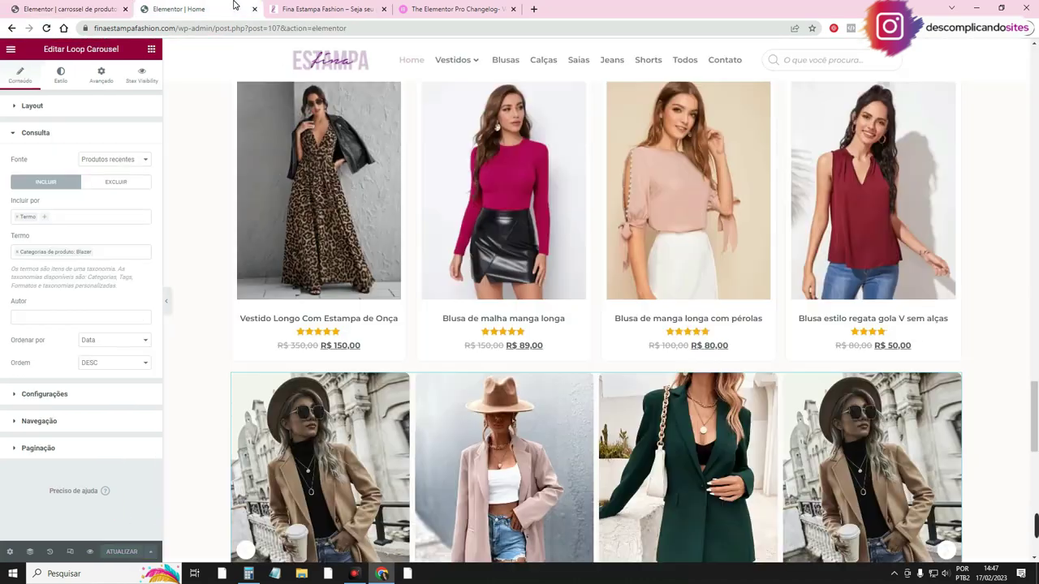
scroll(519, 308, "down", 3)
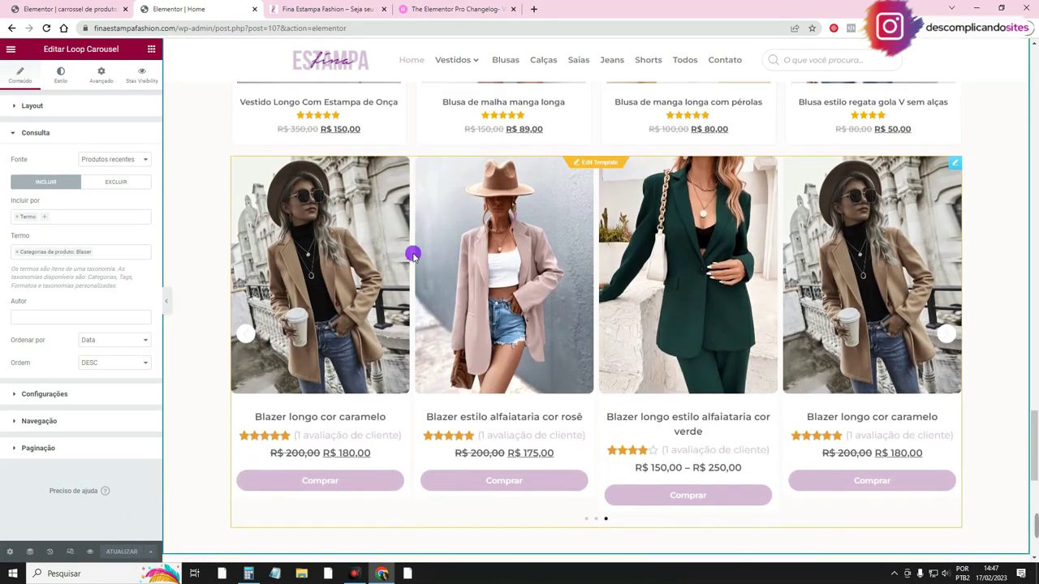
right_click(345, 189)
left_click(434, 221)
right_click(357, 200)
left_click(381, 371)
right_click(362, 253)
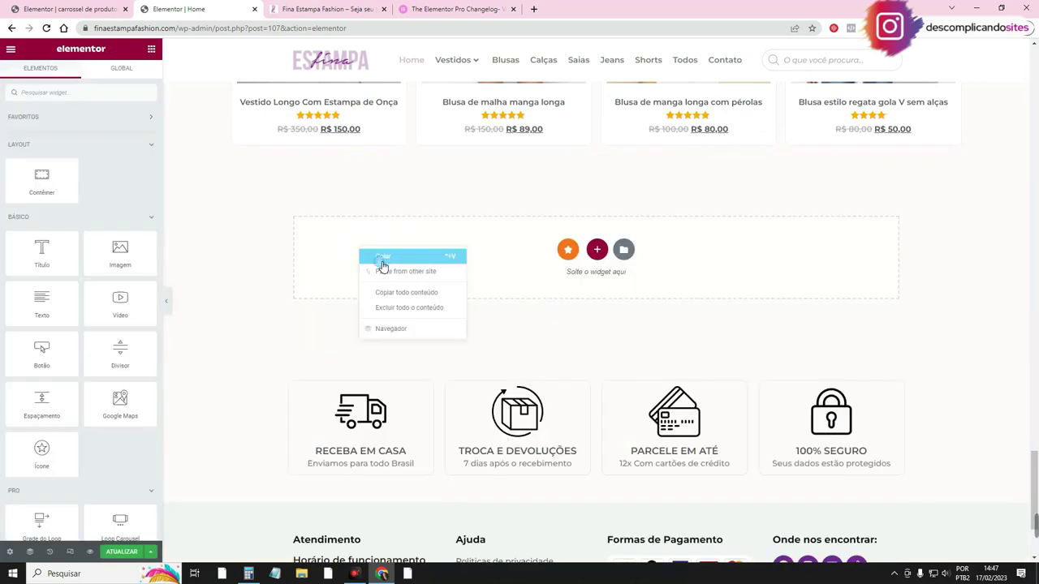
left_click(389, 257)
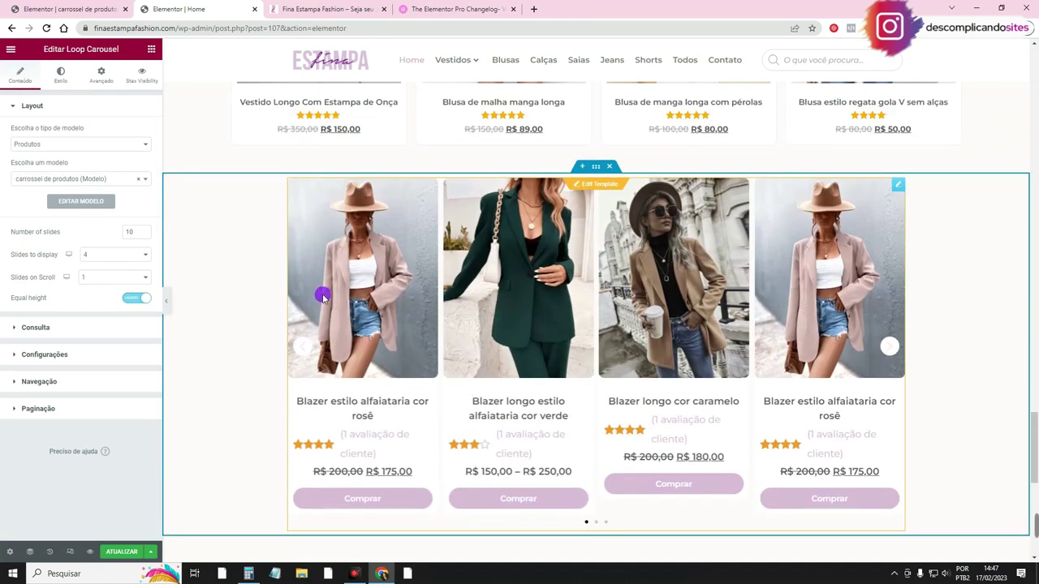
Compare the template card with the Home carousel, set the image container's minimum height to 194 px, and update the template
left_click(65, 9)
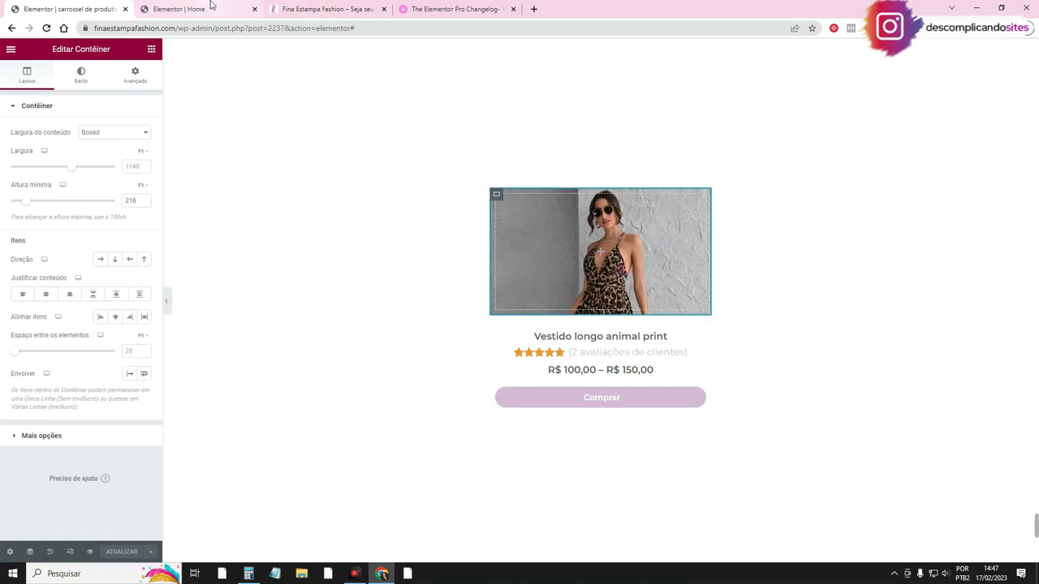
left_click(210, 7)
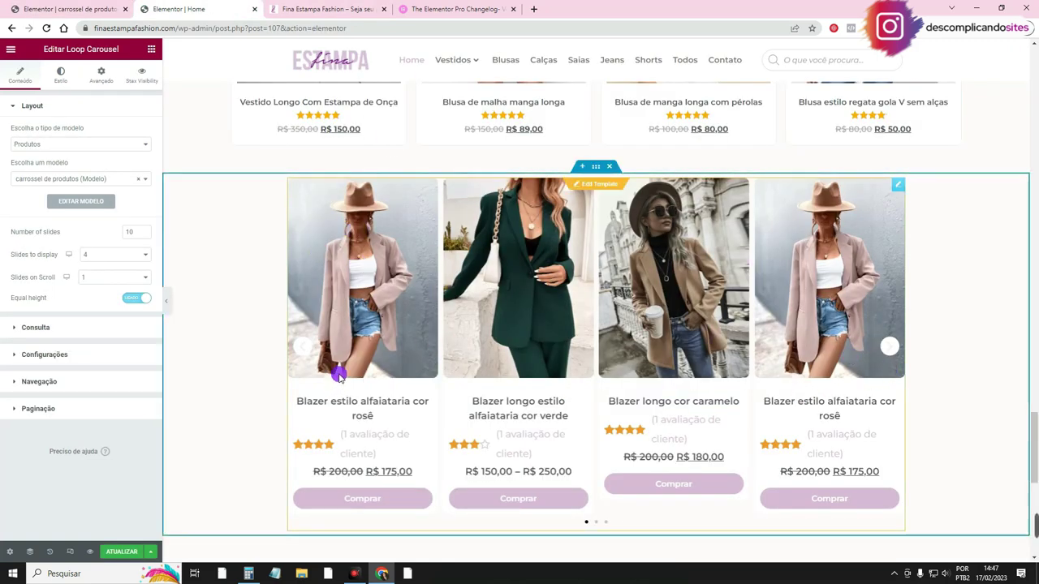
left_click(110, 9)
left_click(28, 201)
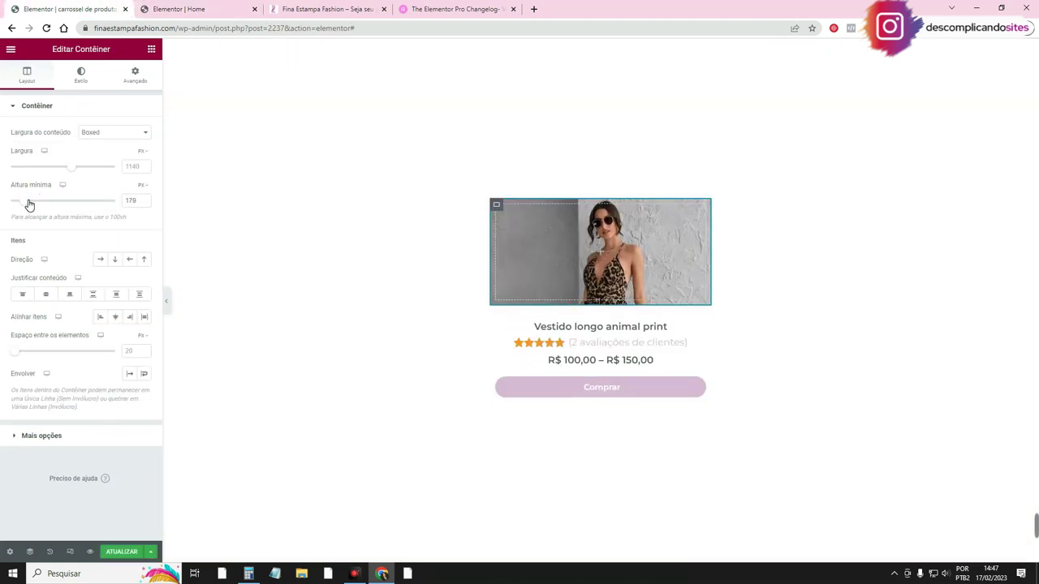
left_click_drag(28, 204, 31, 203)
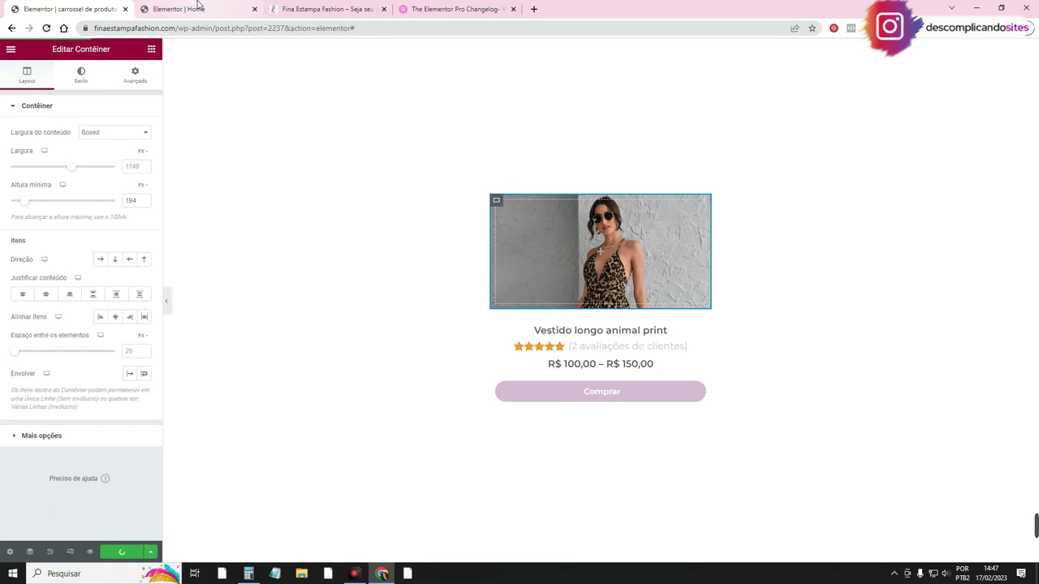
Duplicate the blazer carousel's container on the Home page to reload its cards, remove the outdated original, and duplicate the remaining container
left_click(200, 8)
right_click(601, 170)
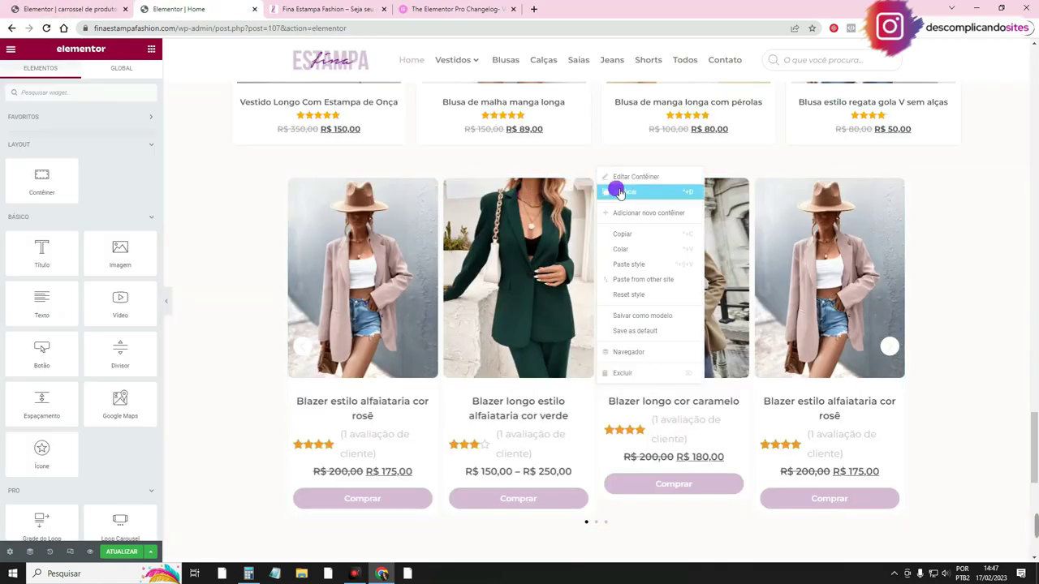
left_click(621, 195)
scroll(633, 268, "down", 4)
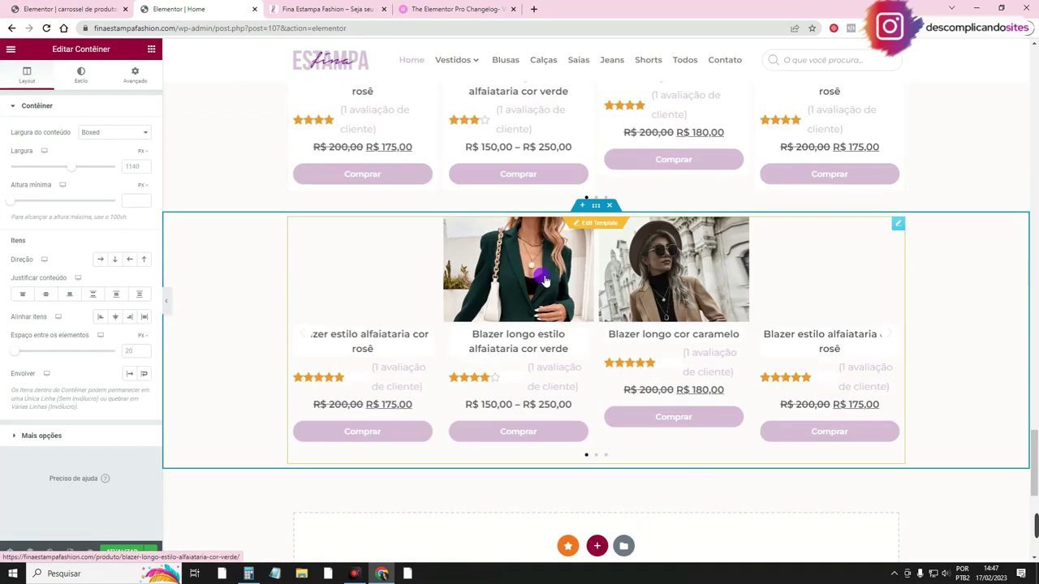
scroll(536, 288, "up", 3)
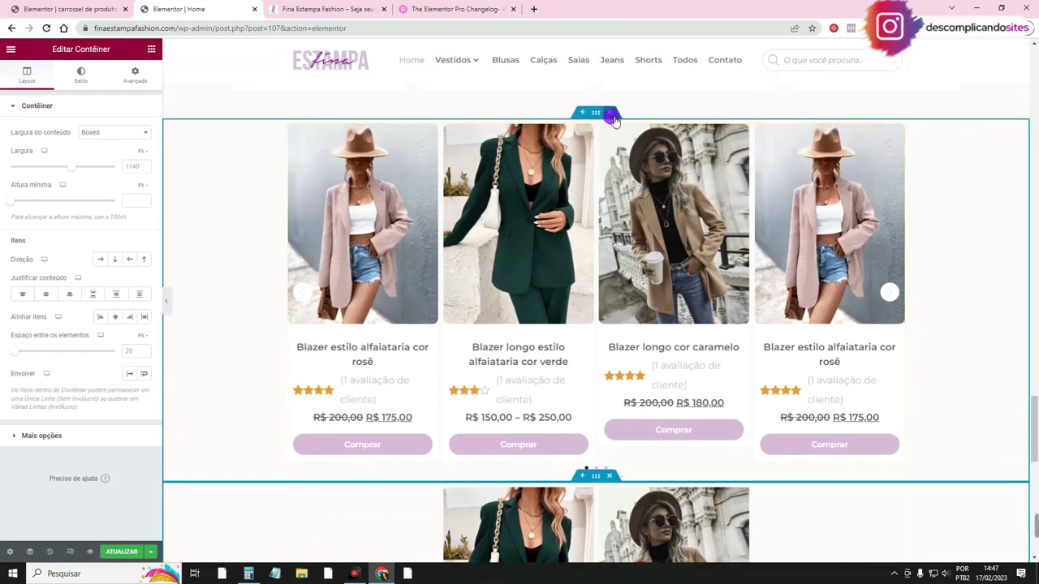
scroll(587, 276, "down", 2)
scroll(591, 216, "up", 3)
right_click(602, 173)
left_click(626, 197)
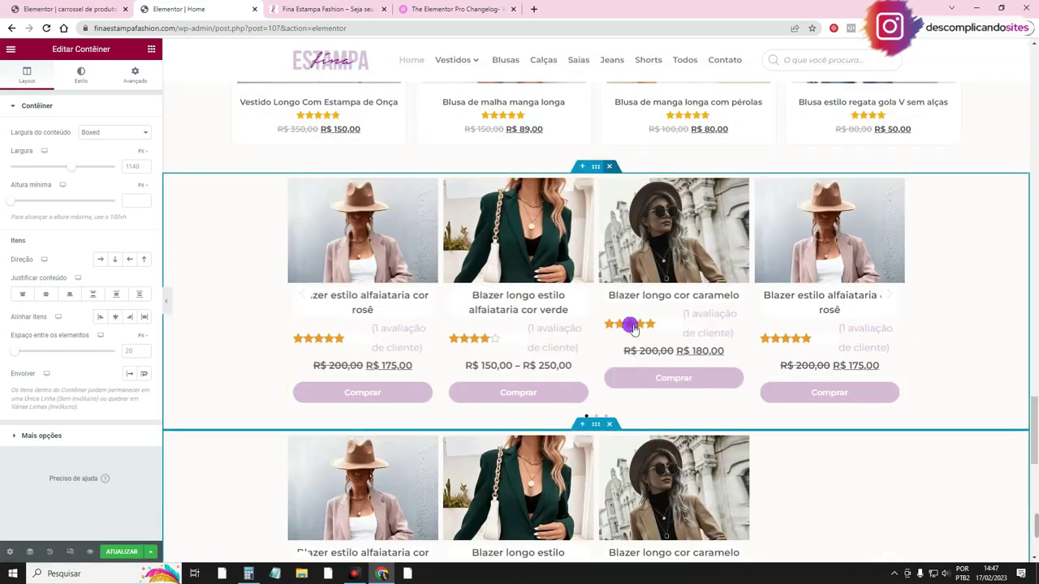
Set the image container's minimum height to 298 px in the carrossel de produtos template and update it
left_click(116, 7)
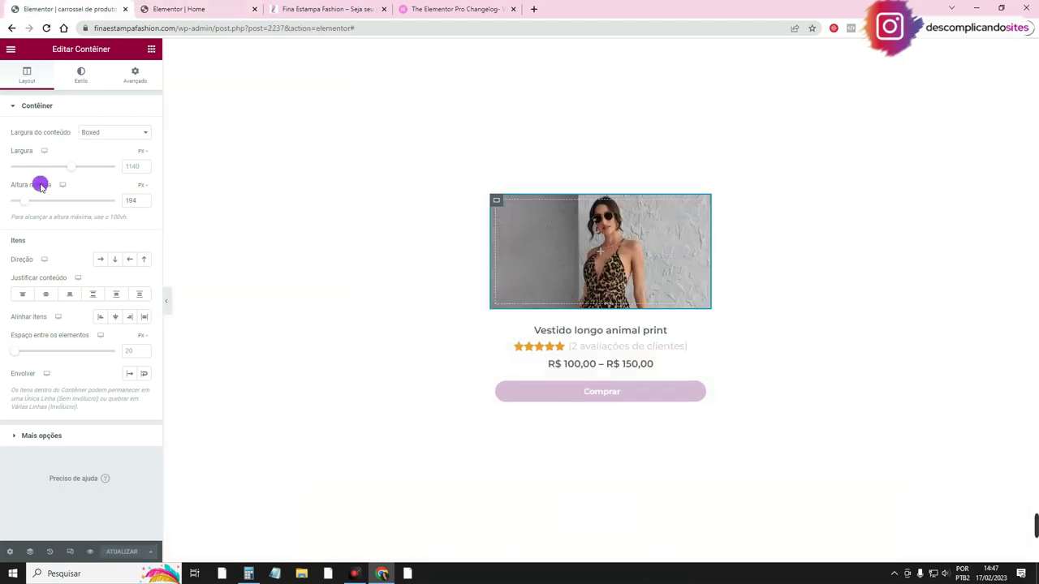
left_click_drag(28, 205, 38, 208)
left_click(134, 550)
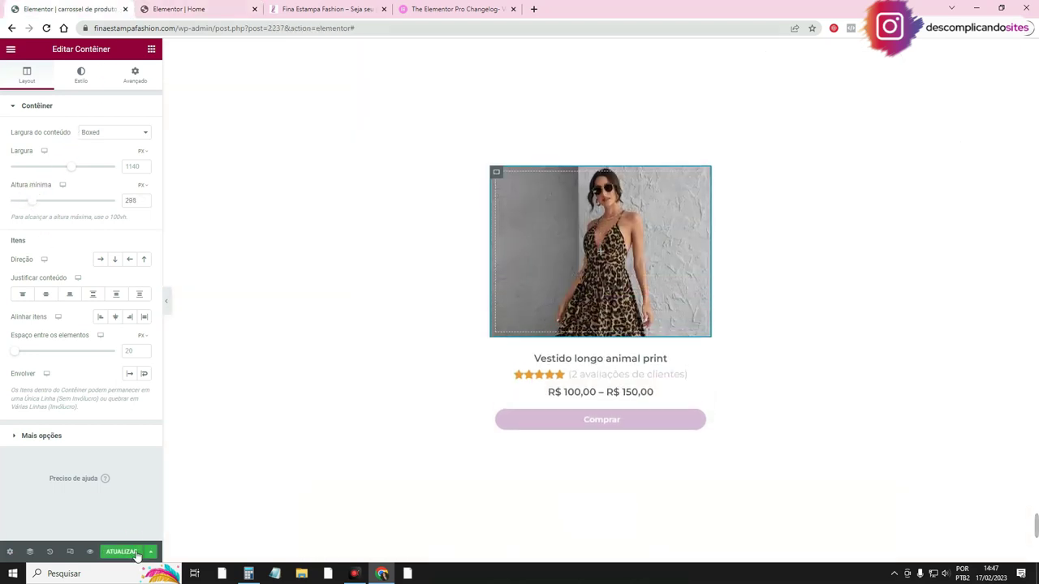
Duplicate the blazer carousel's container on the Home page and check the card images at the new height
left_click(179, 9)
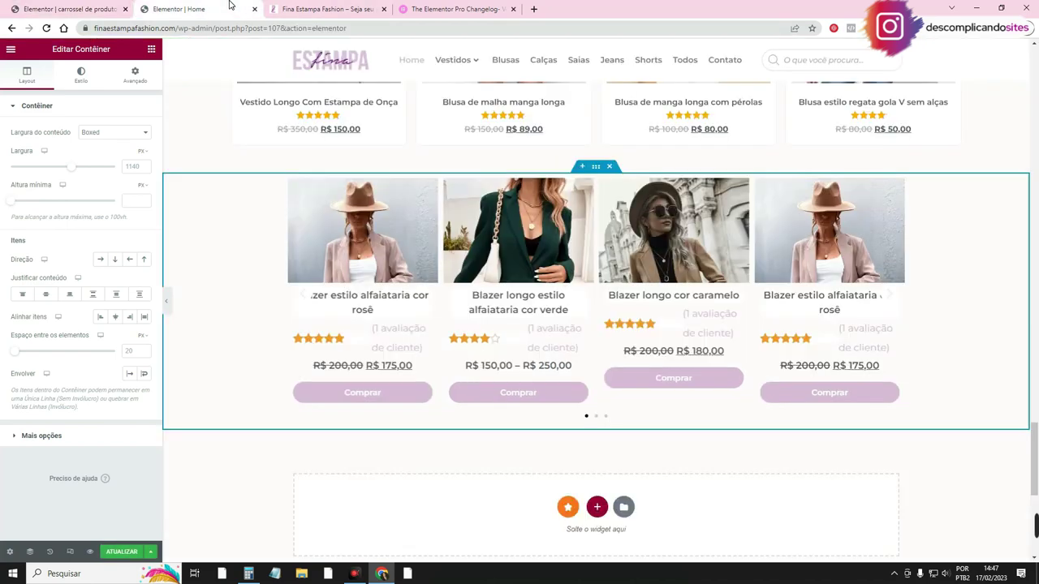
right_click(600, 168)
left_click(619, 196)
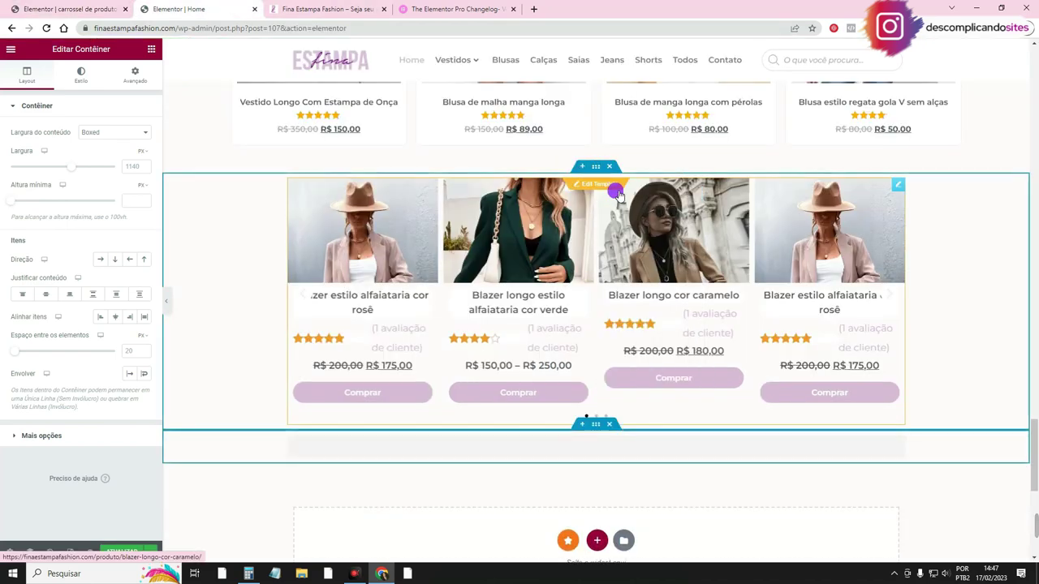
scroll(422, 292, "down", 1)
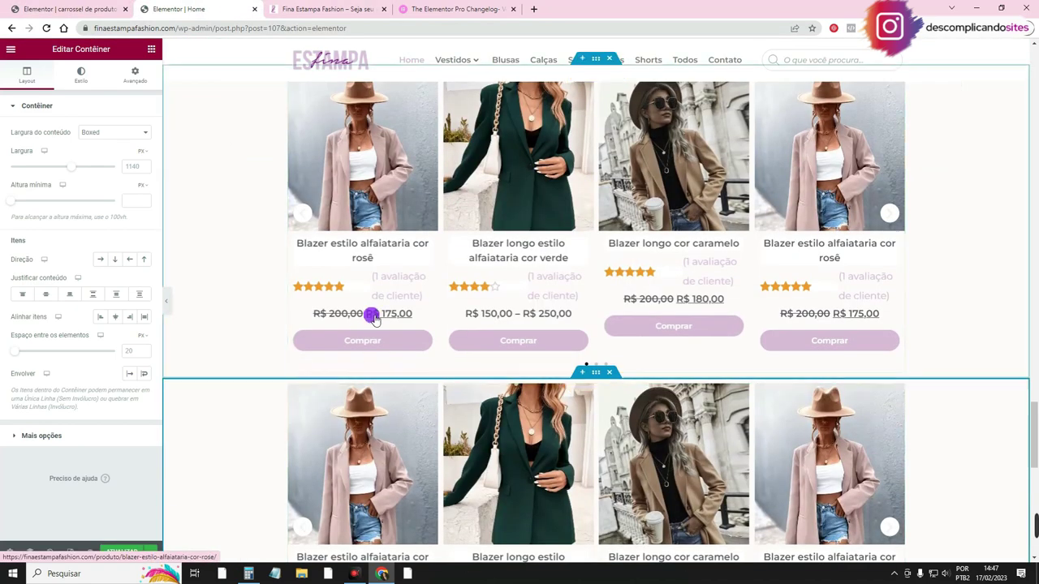
scroll(393, 302, "up", 1)
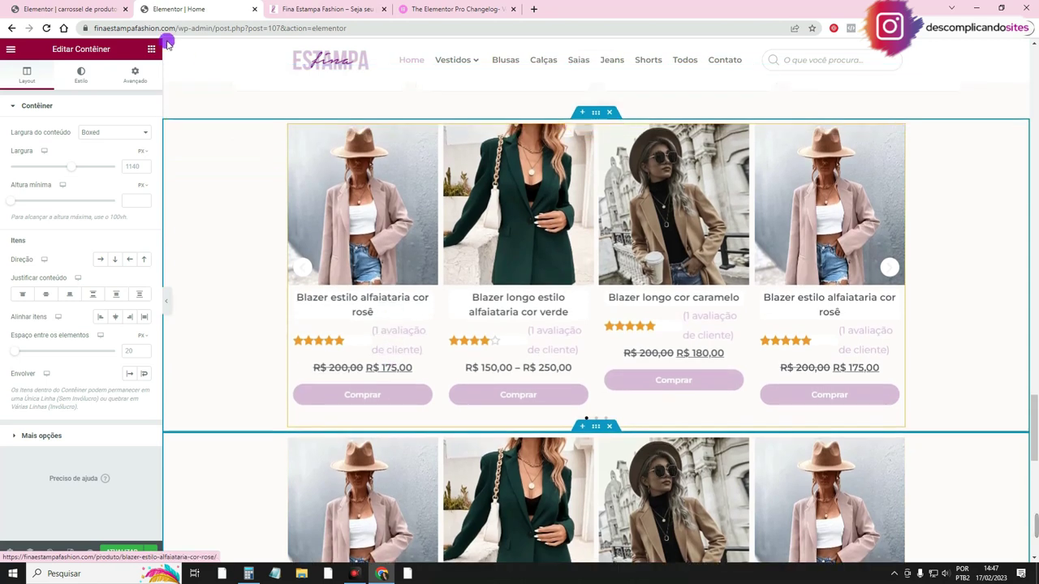
Select the card's outer container in the carrossel de produtos template and look at the blazer carousel in the Home editor
left_click(69, 7)
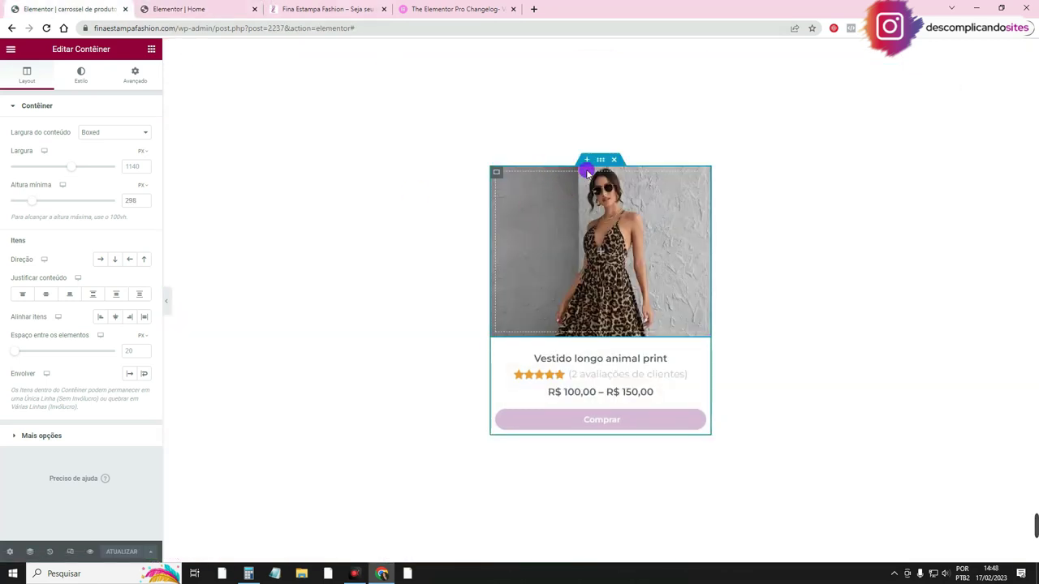
left_click(605, 161)
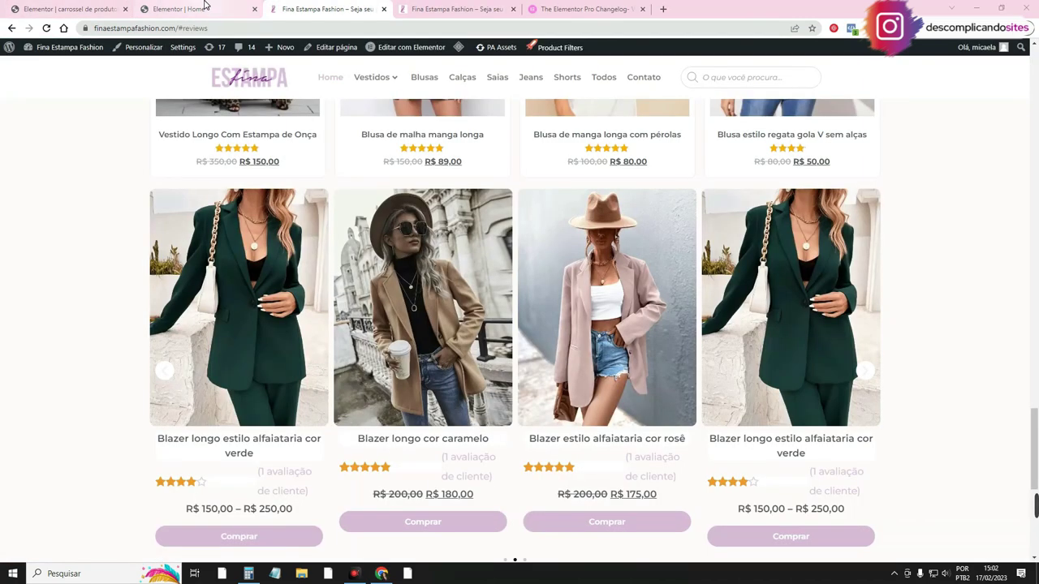
left_click(204, 7)
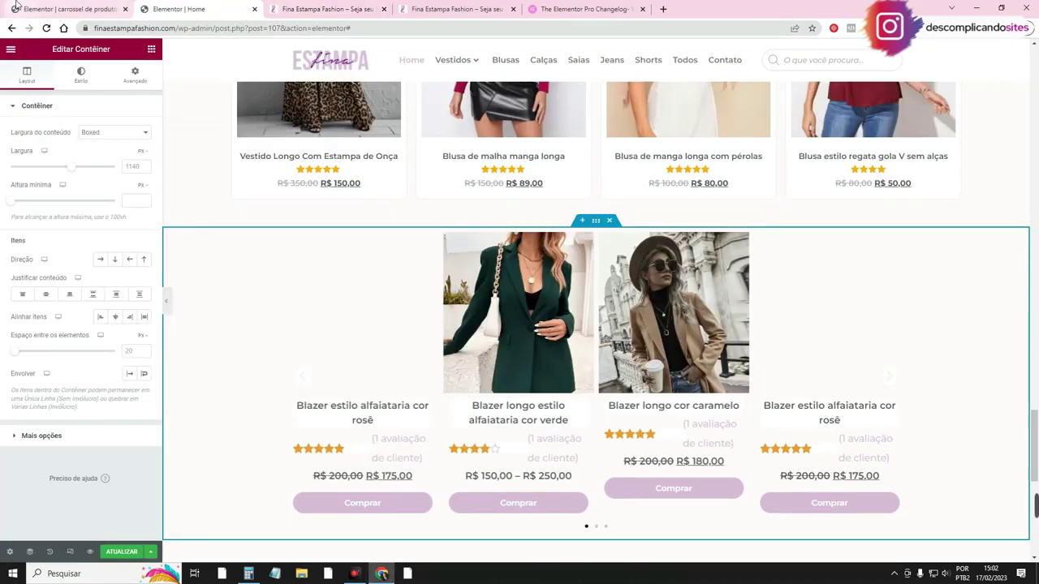
Show the element structure of the carrossel de produtos template and select the card's outer container
left_click(85, 7)
left_click(10, 552)
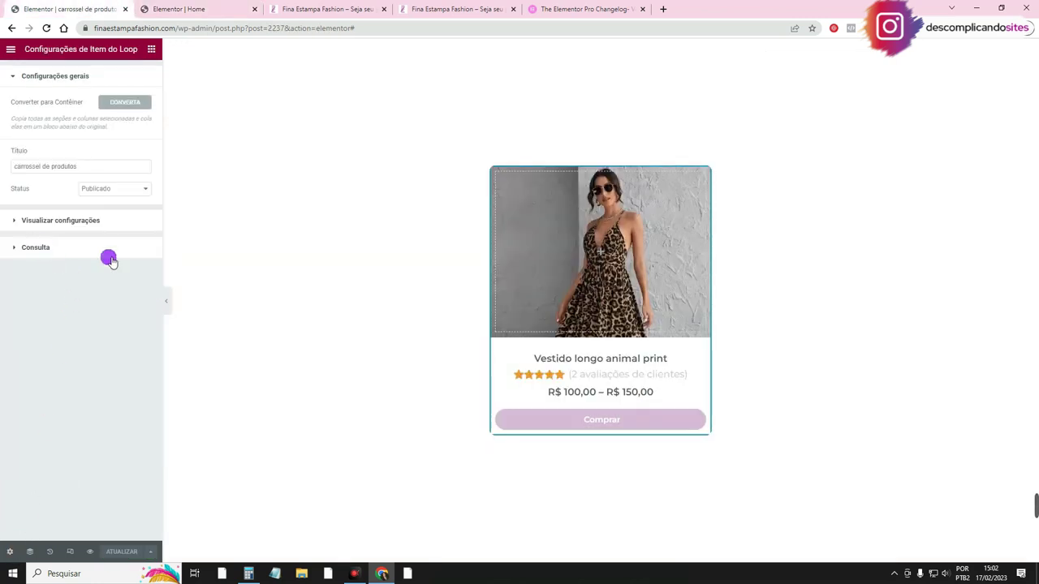
left_click(33, 552)
left_click(951, 121)
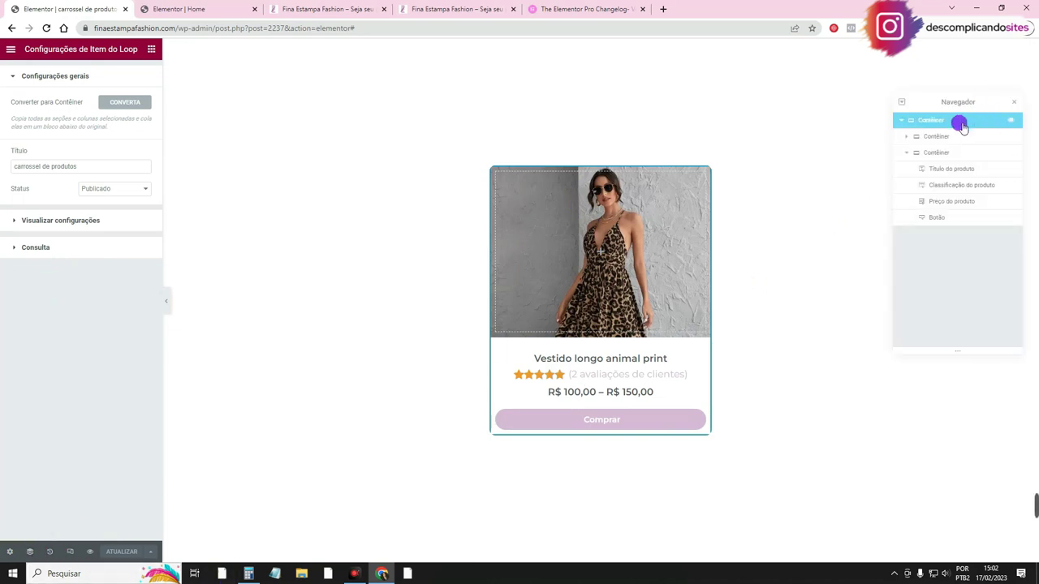
left_click(10, 552)
left_click(209, 225)
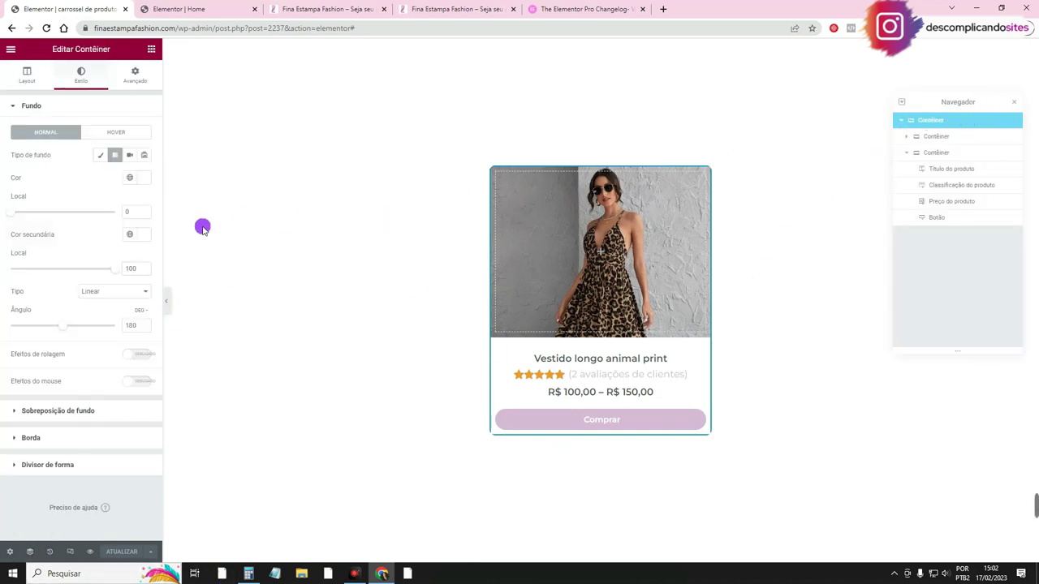
Set the outer container's HTML tag to Padrão, look at the published carousel, and update the template
left_click(24, 73)
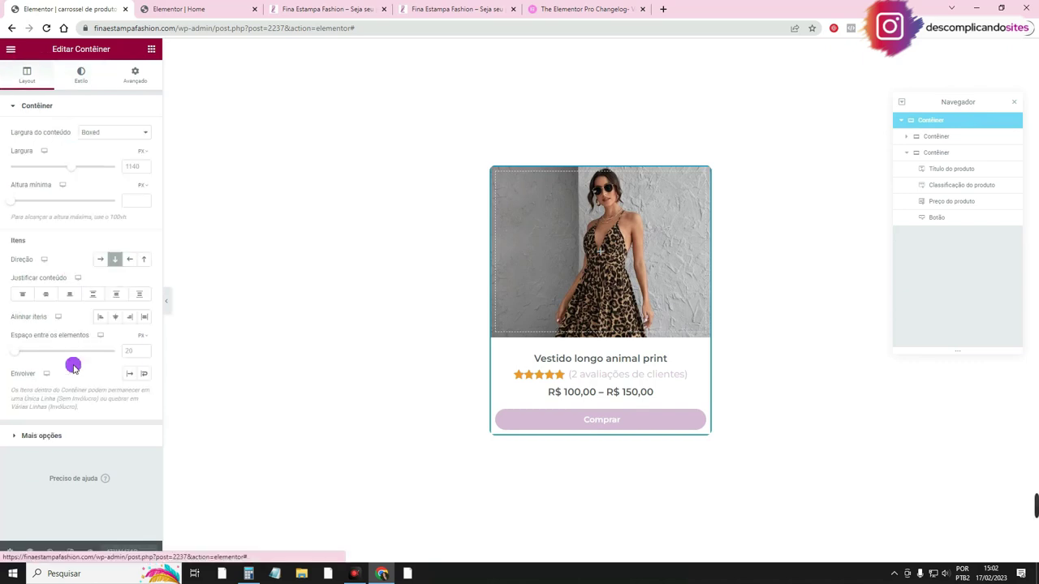
left_click(72, 431)
left_click(132, 182)
left_click(129, 187)
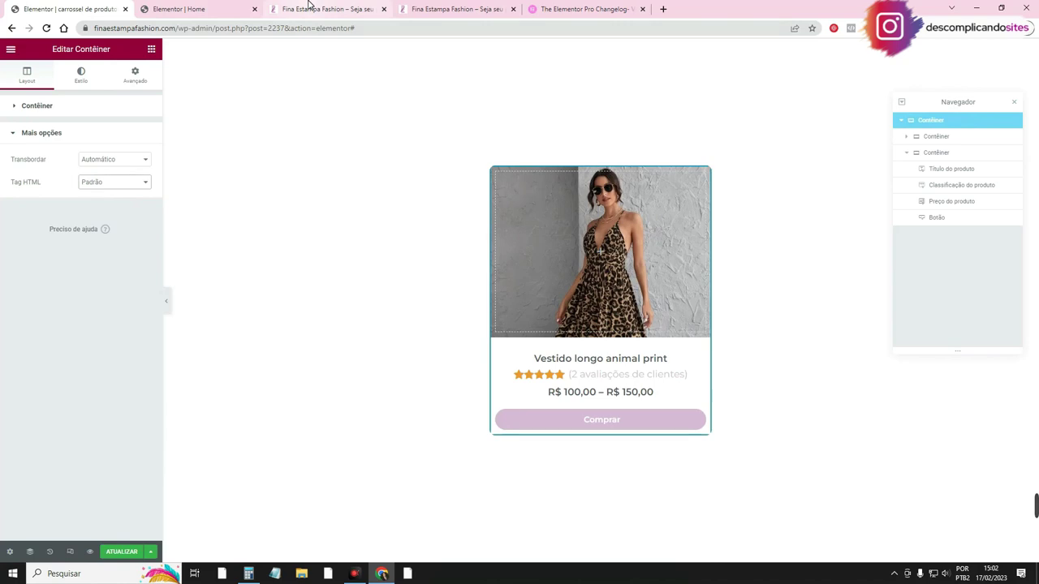
left_click(309, 6)
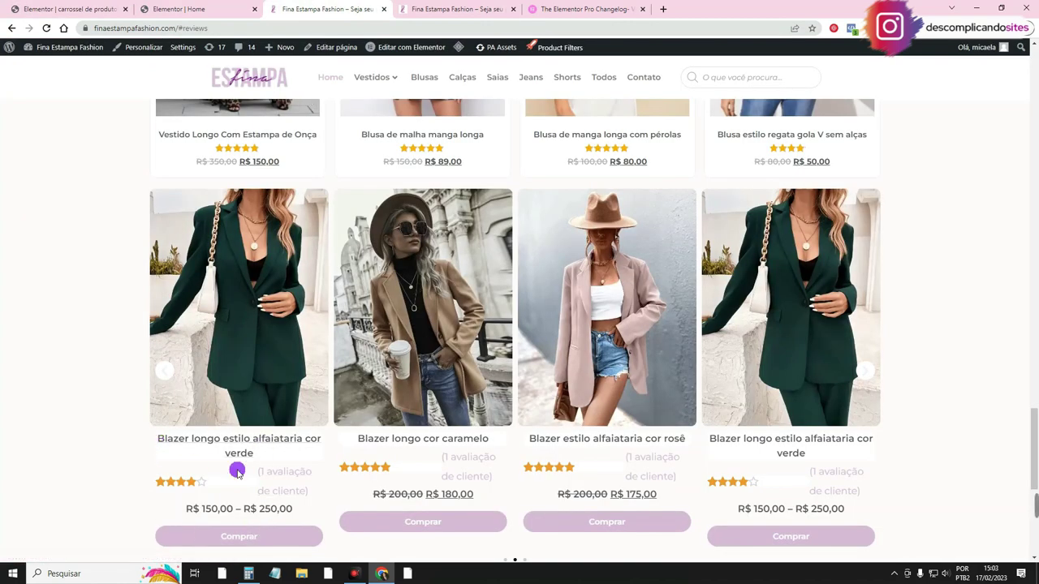
left_click(80, 5)
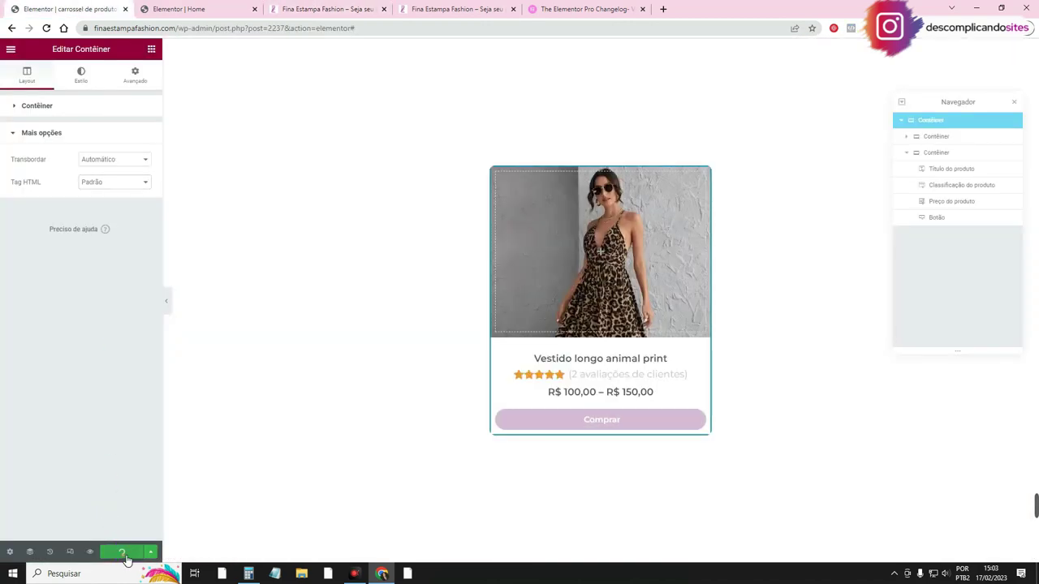
left_click(124, 555)
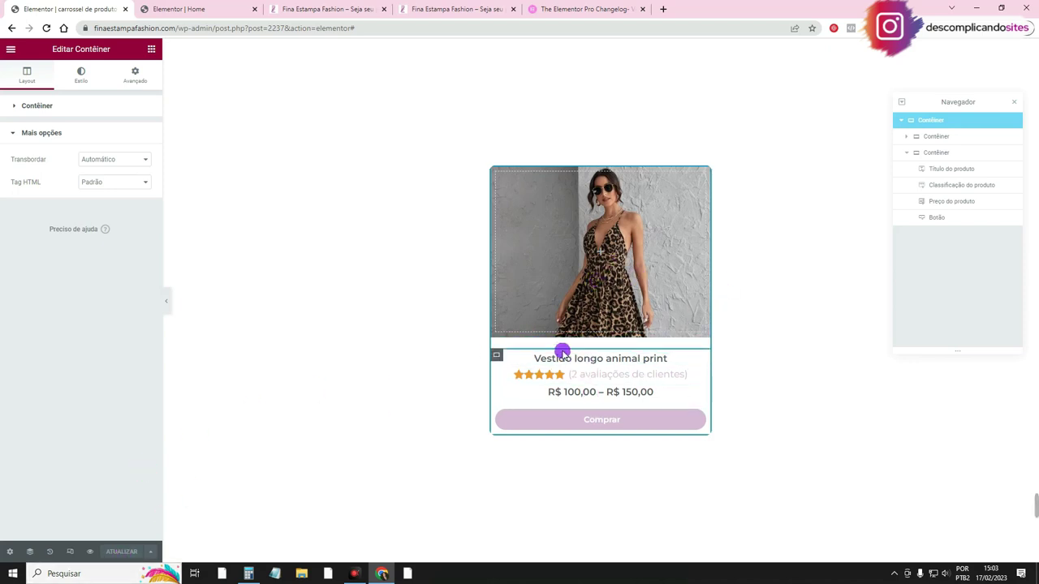
Link the product title to the dynamic URL do post
left_click(644, 363)
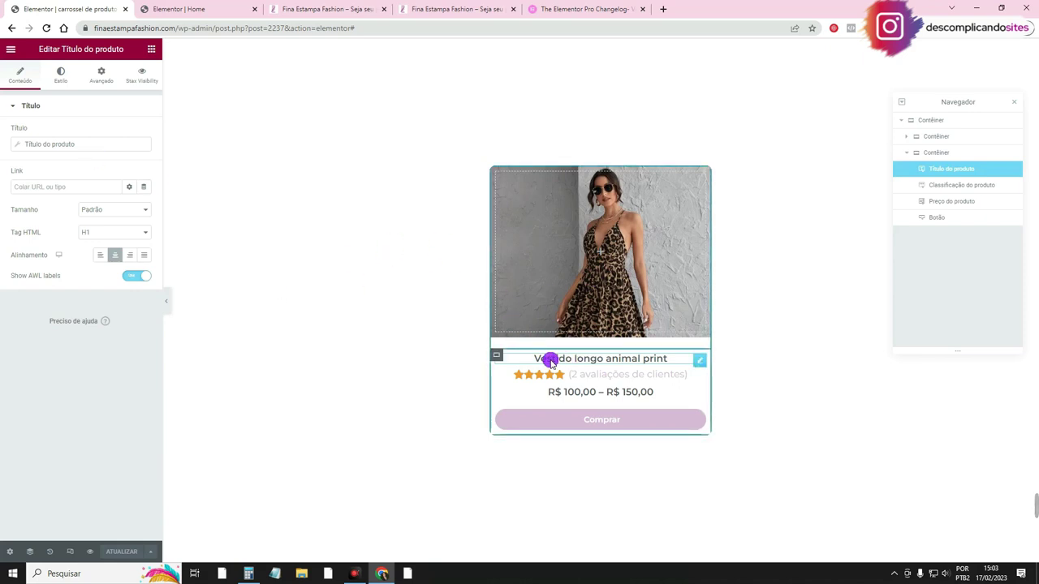
left_click(144, 187)
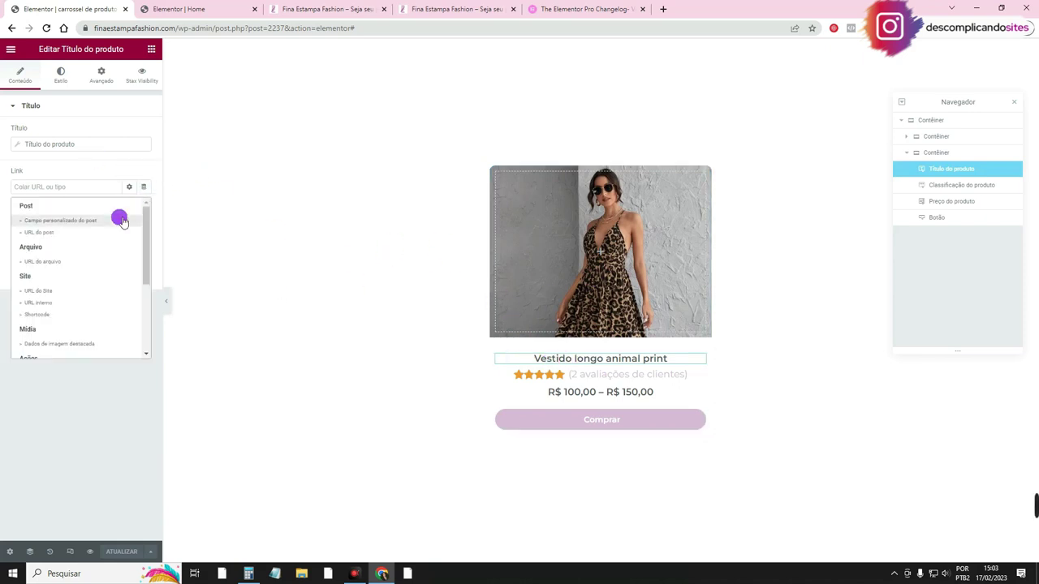
left_click(106, 232)
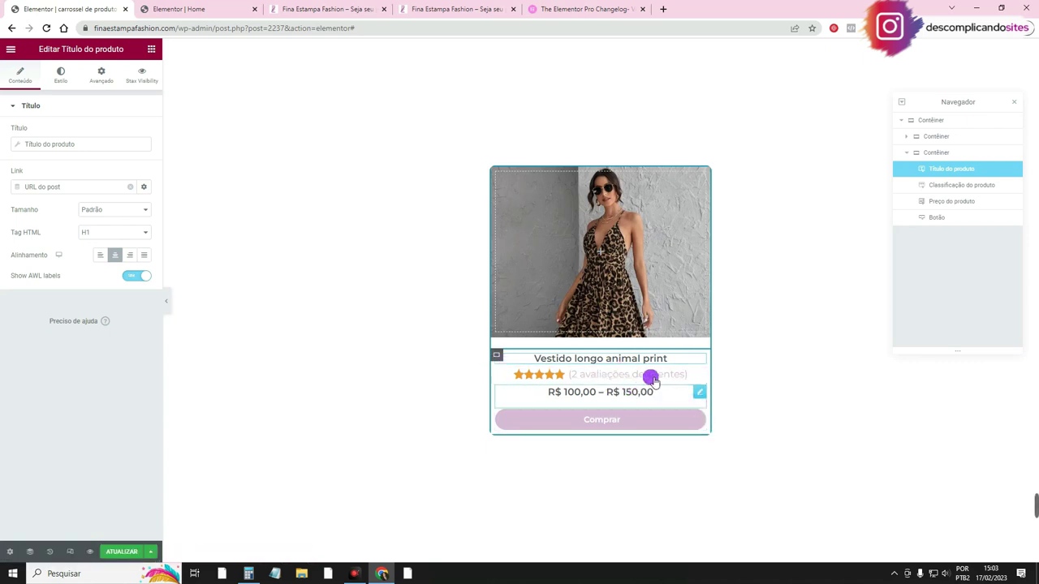
Select the container holding the title, rating, price and button, and check the blazer carousel on the published site
left_click(497, 355)
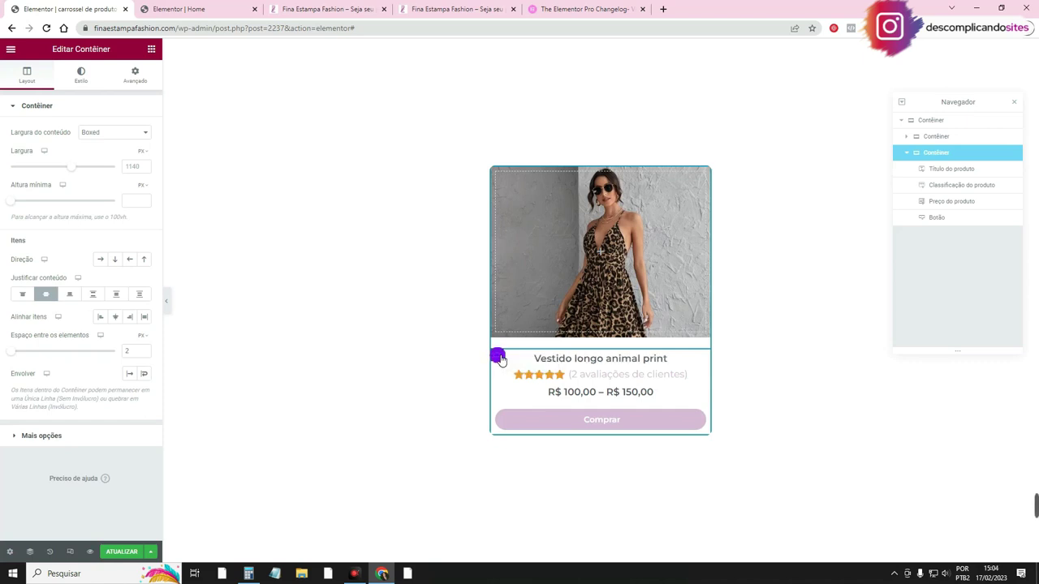
left_click(454, 9)
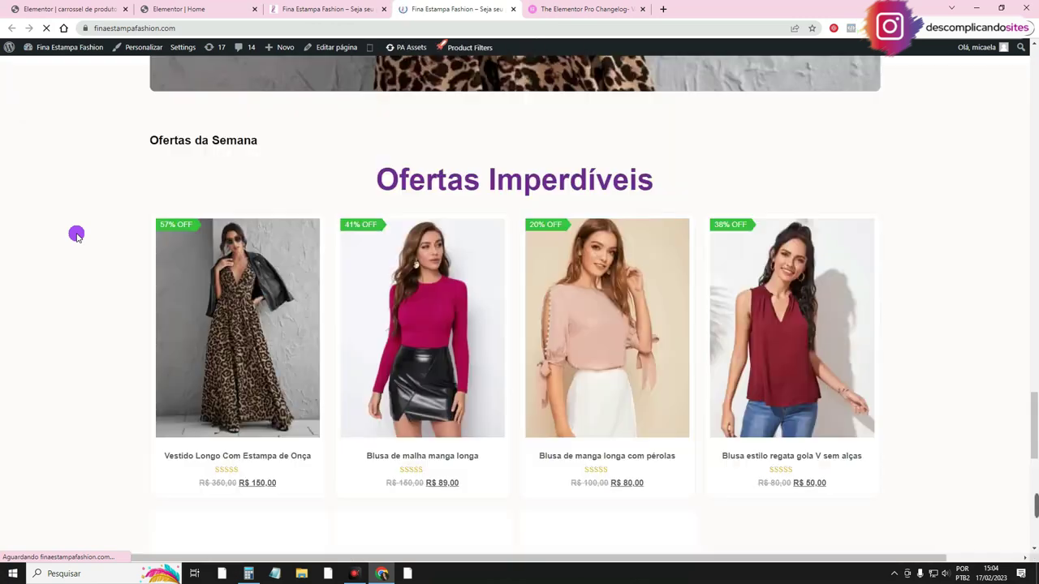
scroll(137, 311, "down", 7)
scroll(204, 366, "up", 5)
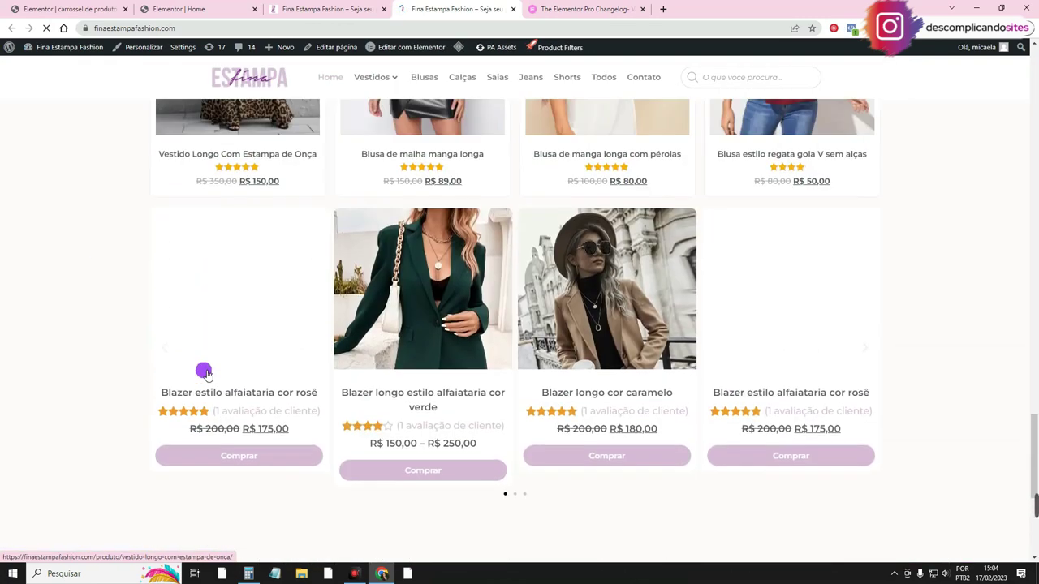
key("ctrl+1")
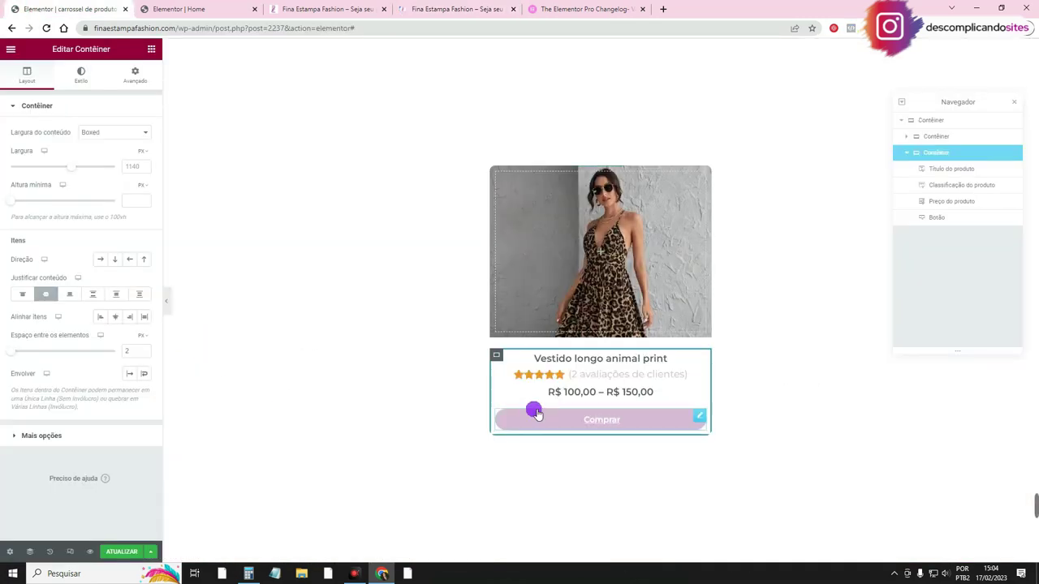
Make the container below the card image a link by setting its HTML tag to a (link) with URL do post, and update the template
left_click(51, 440)
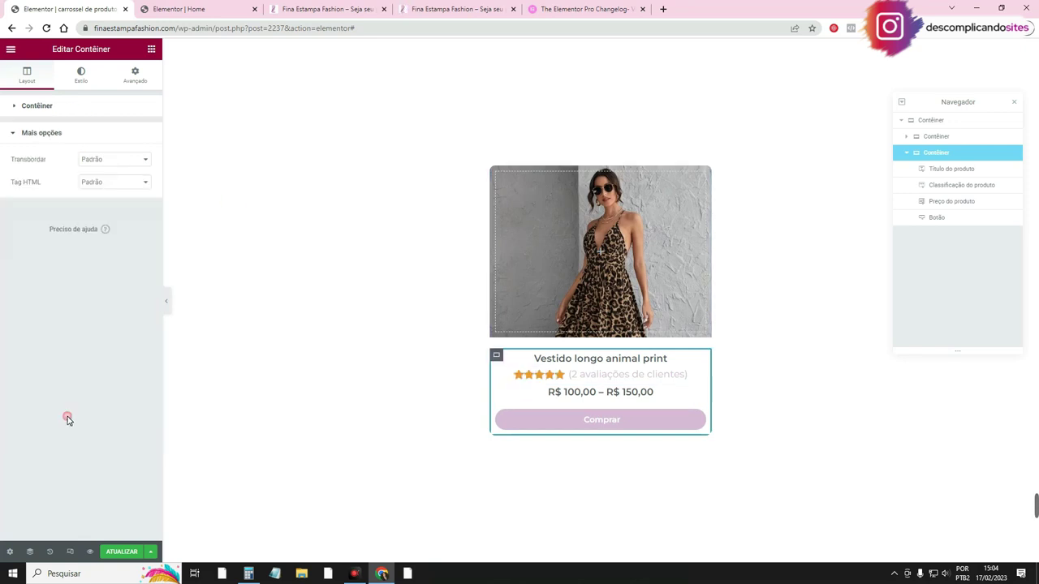
left_click(114, 165)
left_click(104, 161)
left_click(114, 182)
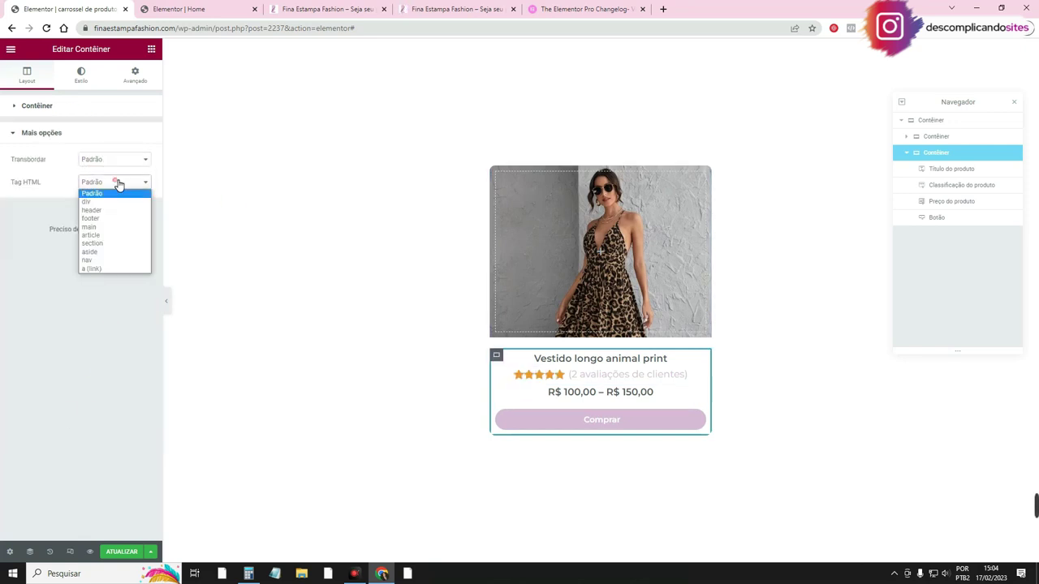
left_click(130, 268)
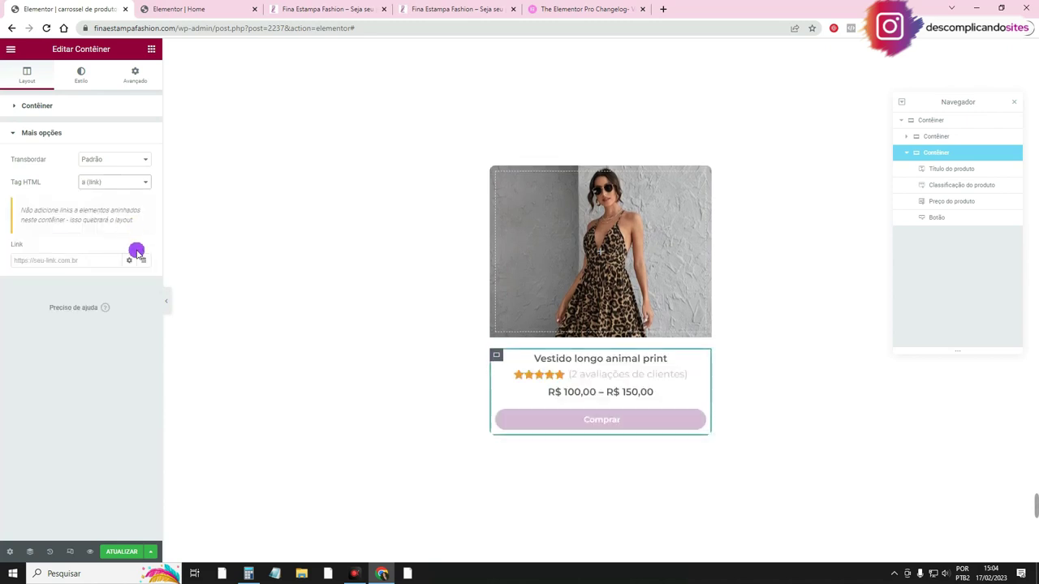
left_click(147, 262)
left_click(114, 307)
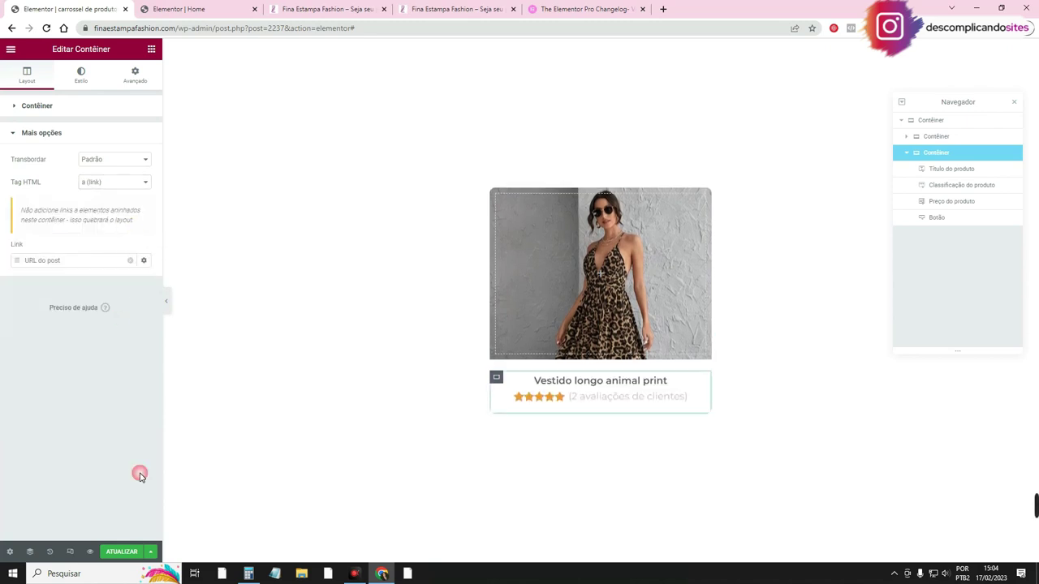
left_click(124, 554)
Reload the published Home page and compare the blazer cards' layout with the other open copy and the Home editor
left_click(324, 9)
left_click(47, 27)
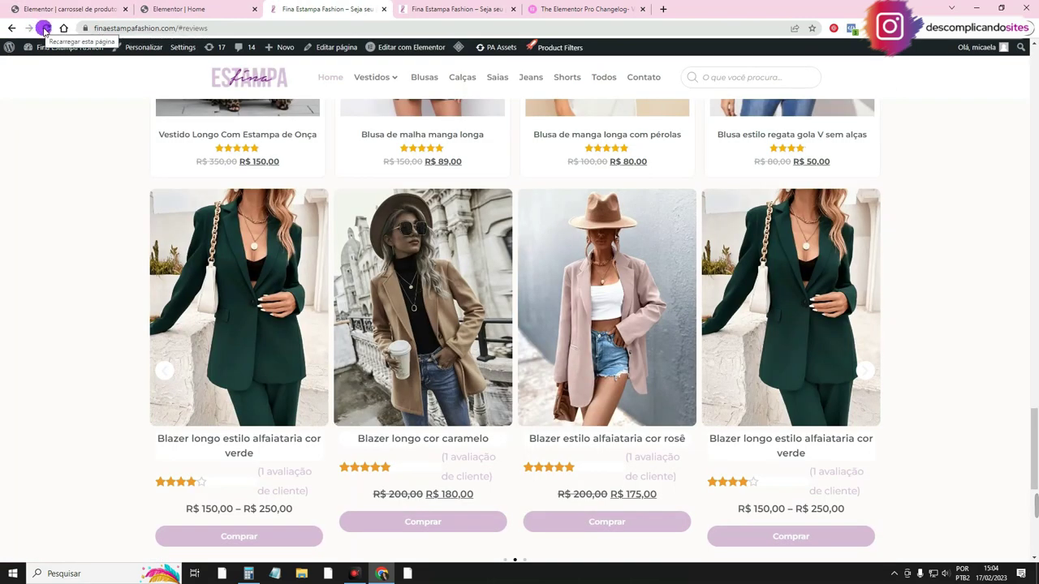
left_click(435, 7)
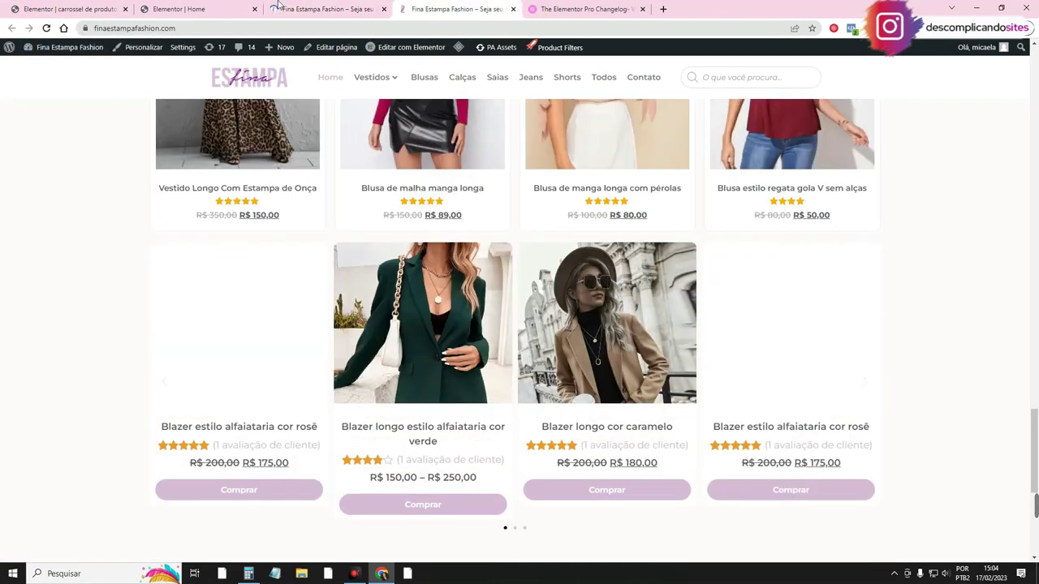
left_click(325, 9)
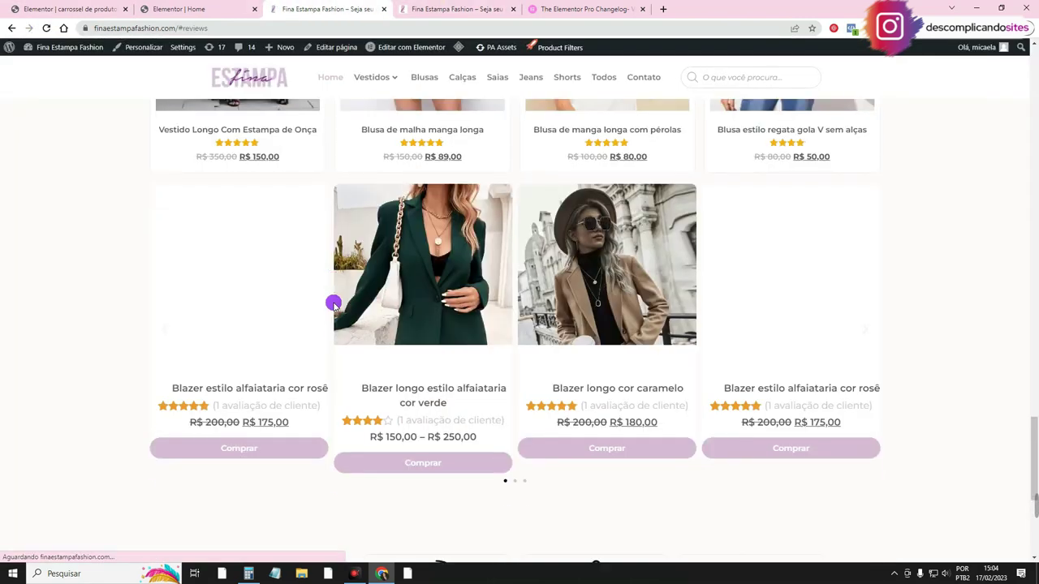
left_click(195, 9)
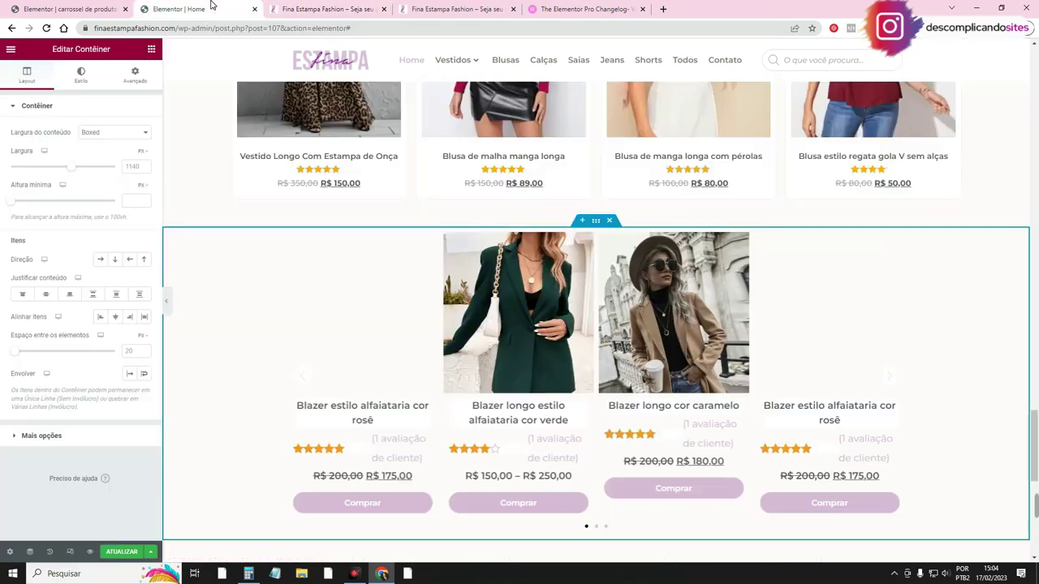
left_click(102, 7)
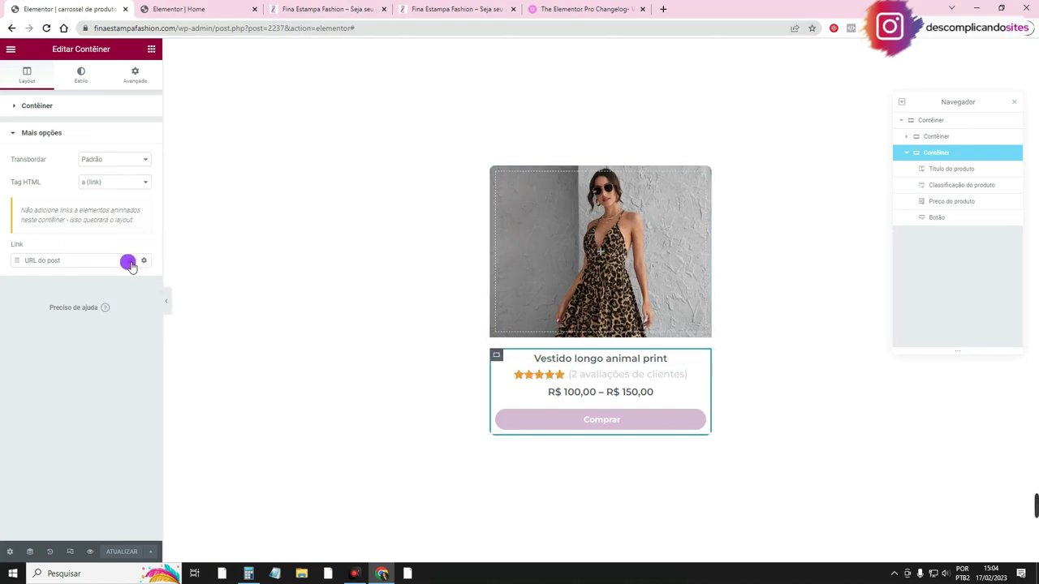
left_click(322, 7)
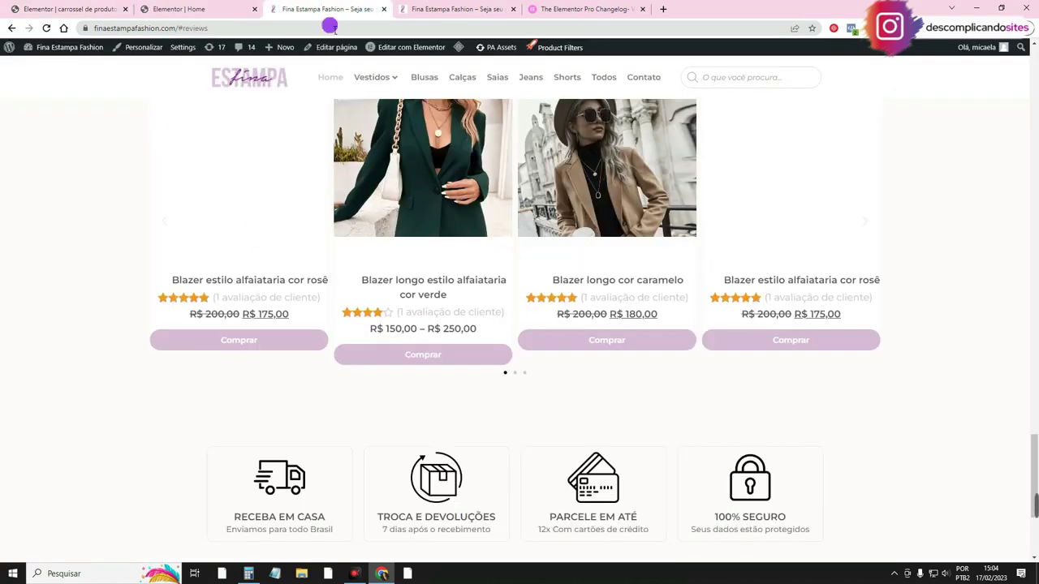
Duplicate the blazer carousel's container on the Home page to reload its cards, and preview the result without the editing panel
left_click(219, 7)
right_click(595, 225)
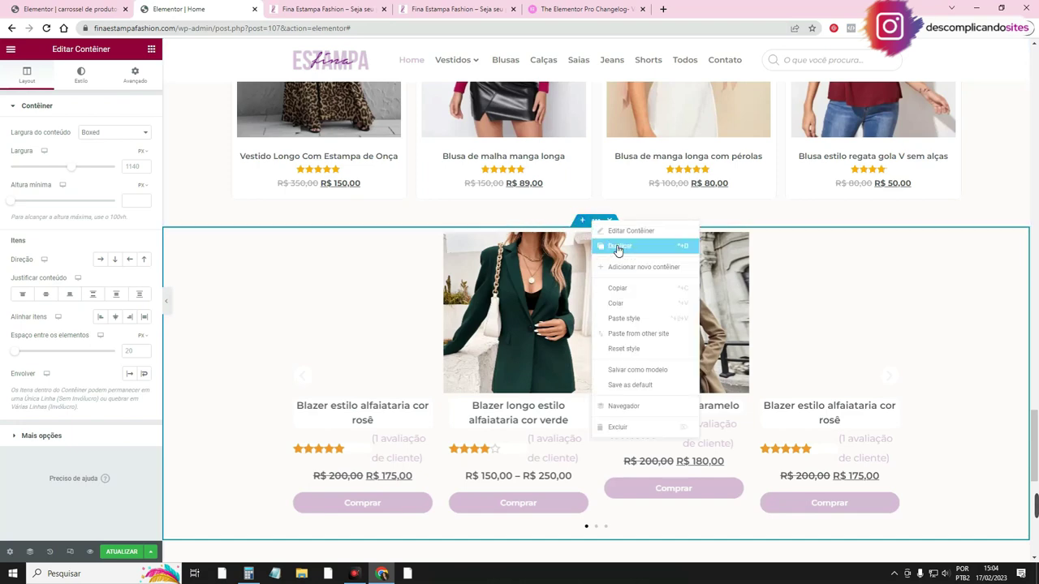
left_click(609, 238)
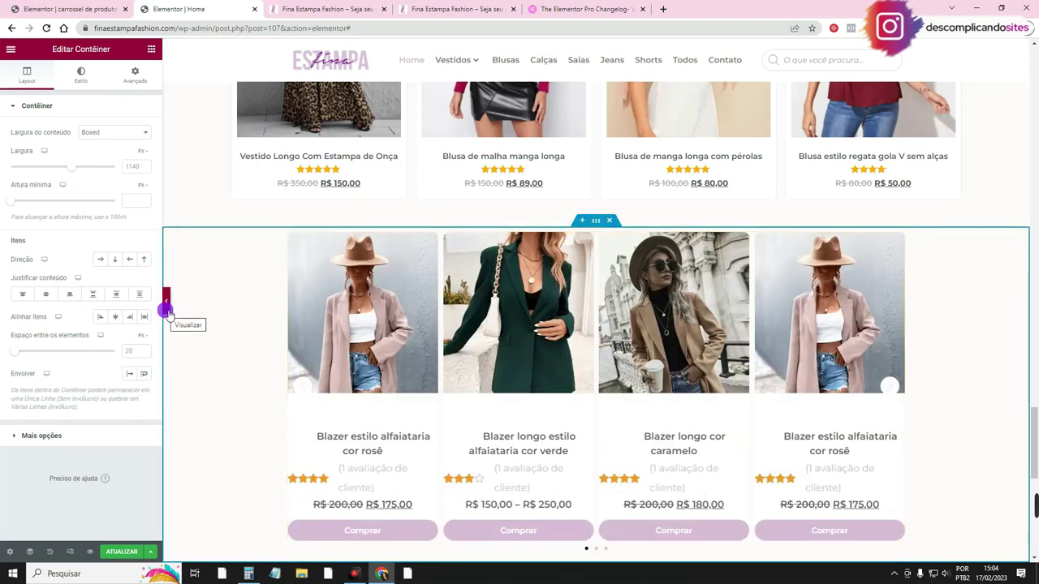
left_click(167, 312)
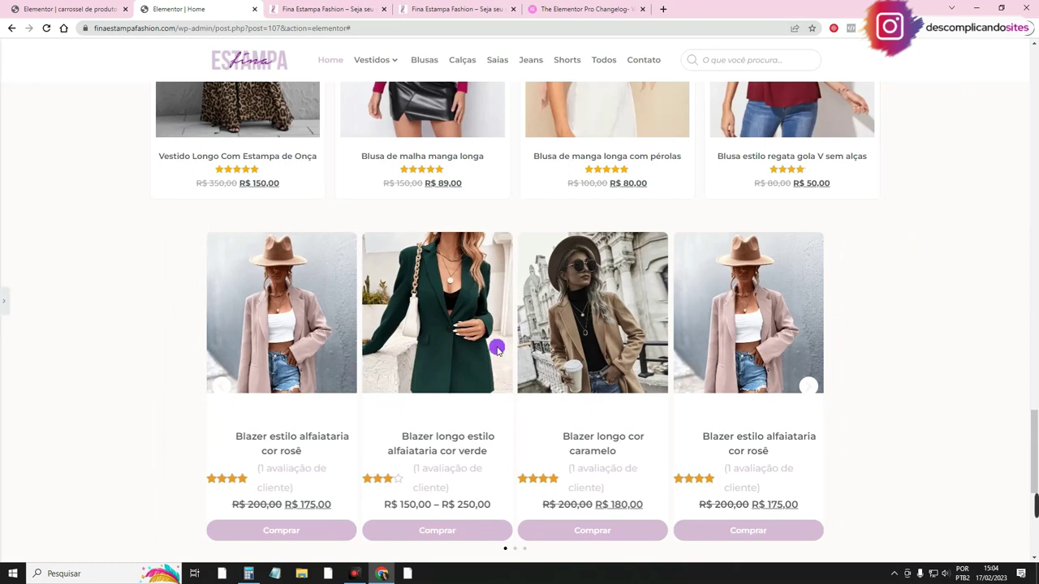
left_click(5, 301)
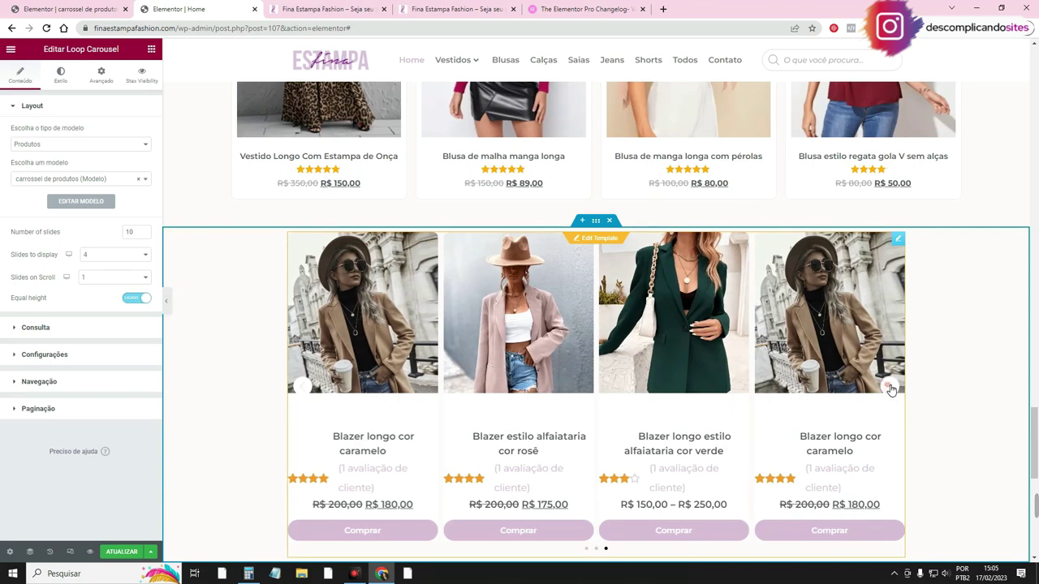
Try the Progresso pagination style on the blazer carousel and switch it back to Pontos
left_click(57, 410)
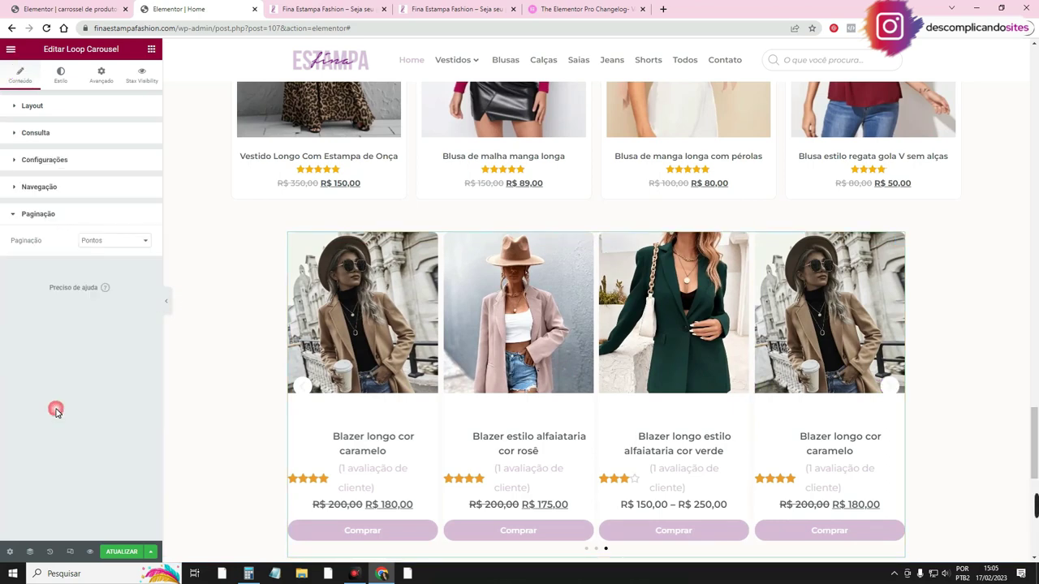
scroll(568, 349, "down", 3)
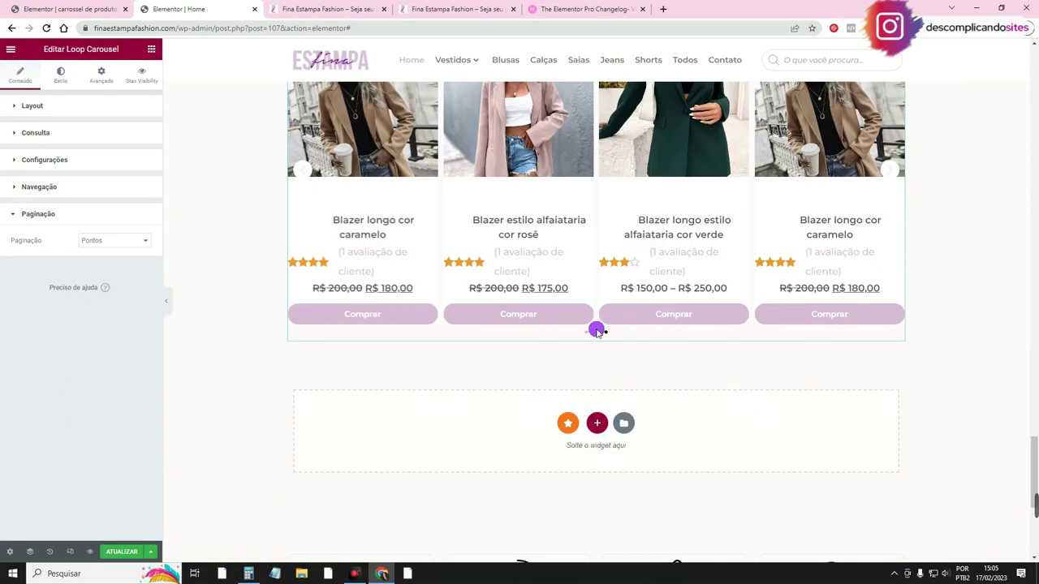
left_click(103, 243)
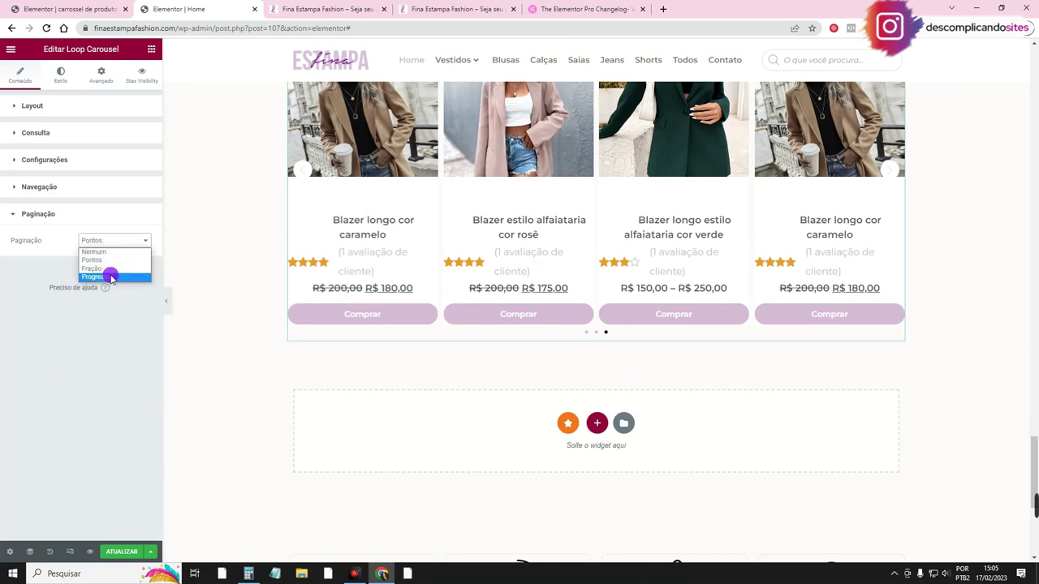
left_click(112, 278)
scroll(687, 412, "up", 1)
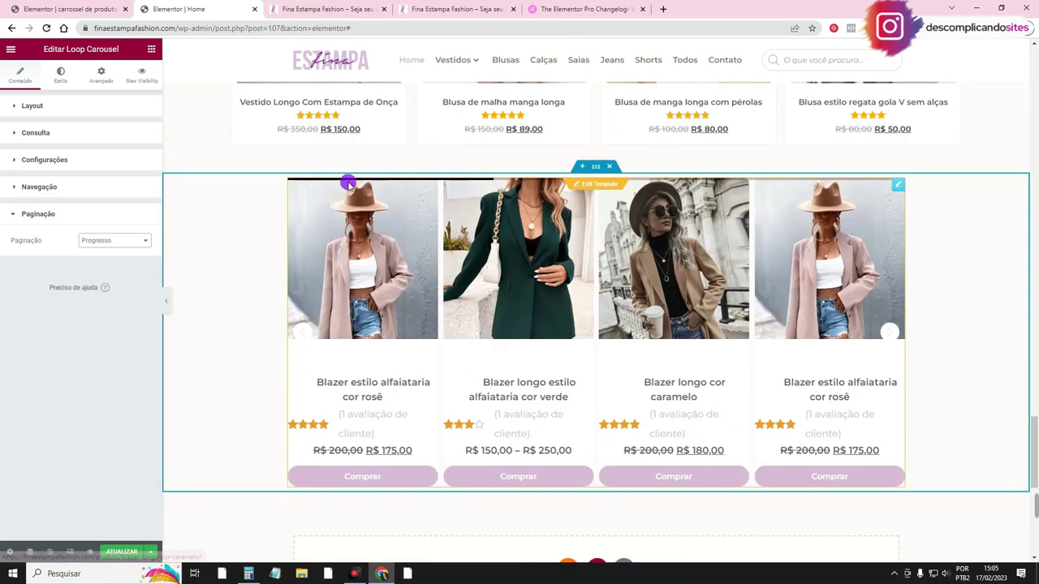
left_click(147, 239)
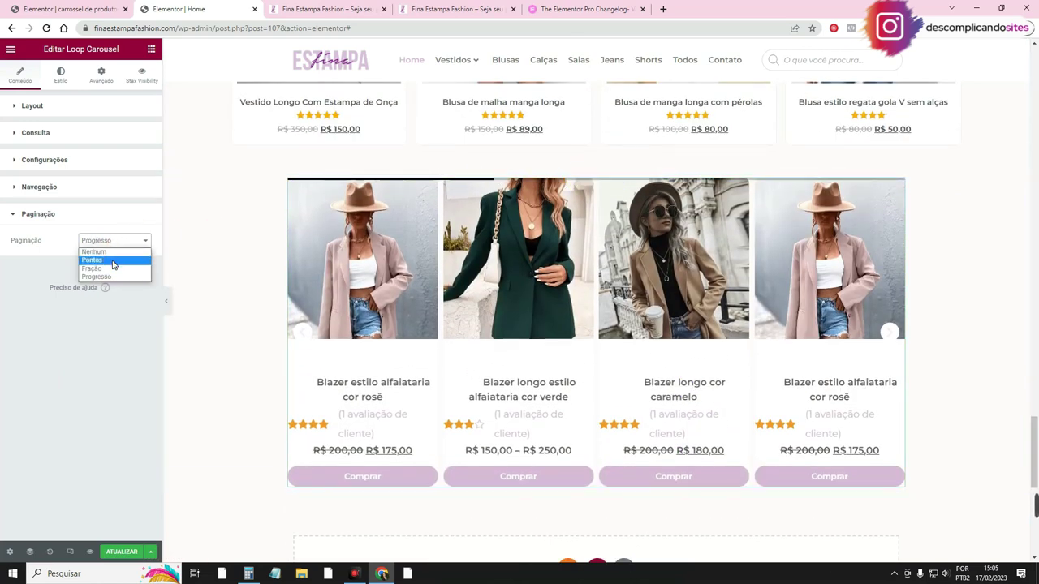
left_click(112, 260)
Try the icon library for the blazer carousel's Previous Icon and turn off its navigation arrows (Setas)
left_click(60, 188)
left_click(302, 331)
left_click(143, 232)
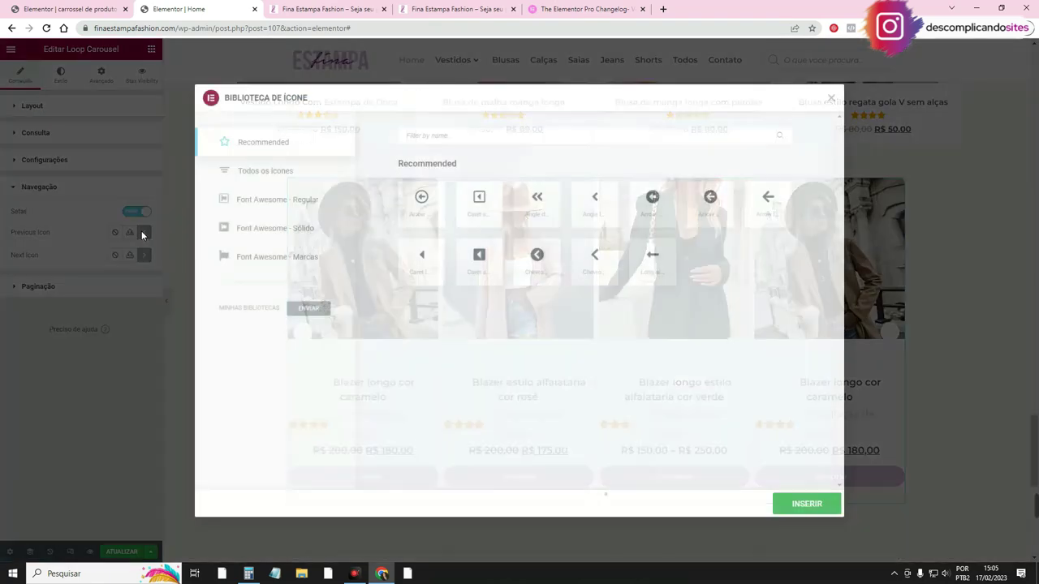
left_click(670, 204)
left_click(826, 504)
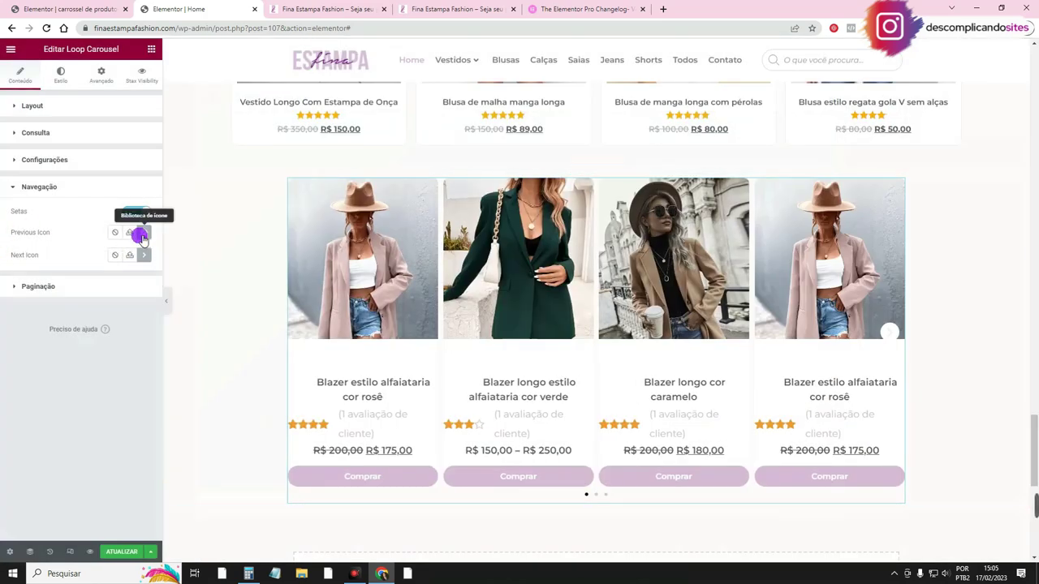
left_click(131, 212)
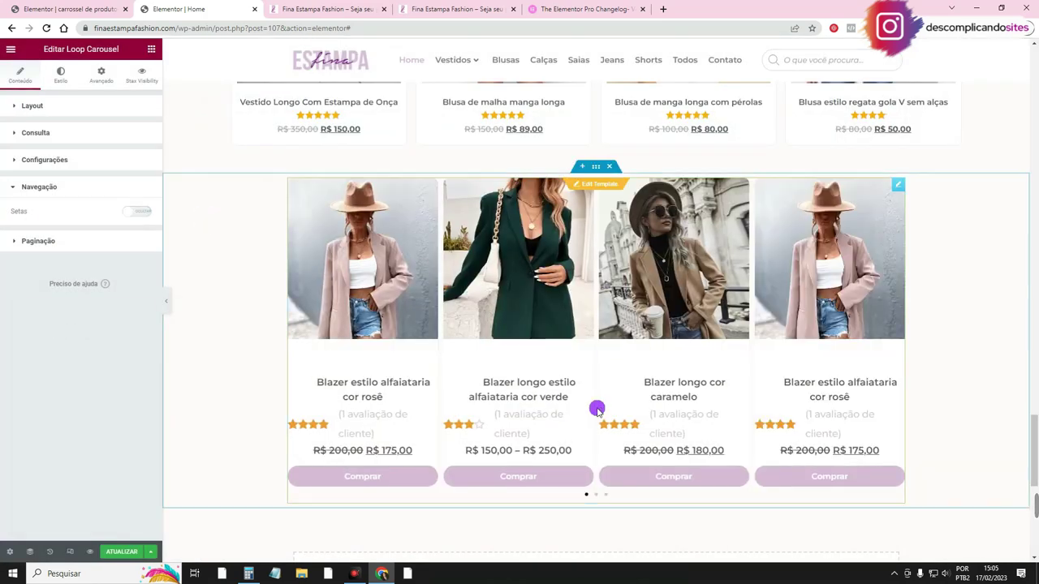
left_click(58, 71)
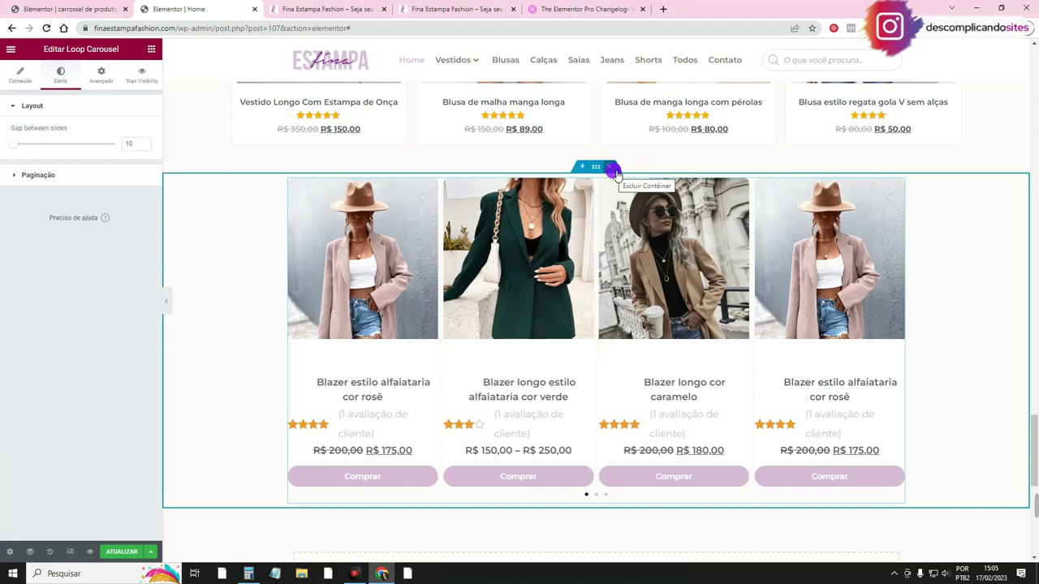
Delete the container holding the blazer carousel and update the Home page
left_click(614, 168)
left_click(136, 555)
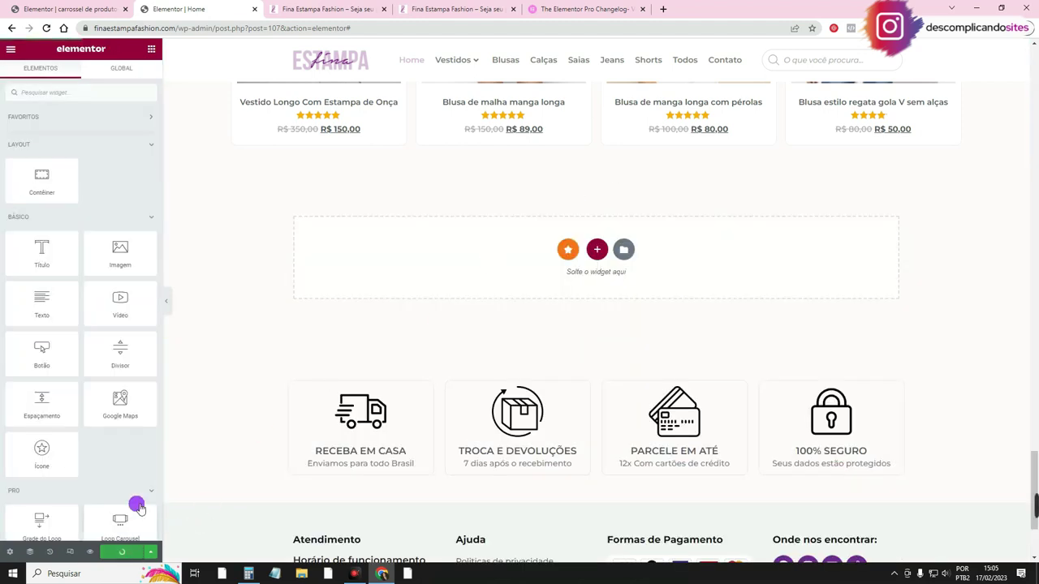
Go to the WordPress dashboard in the published site's window and start adding a new Elementor template
left_click(38, 6)
left_click(349, 9)
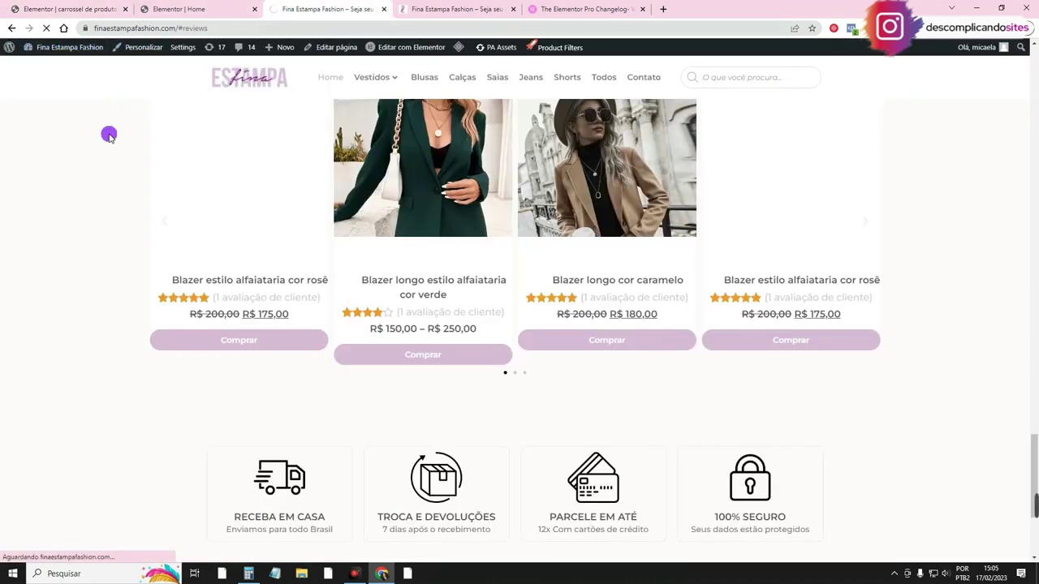
left_click(413, 47)
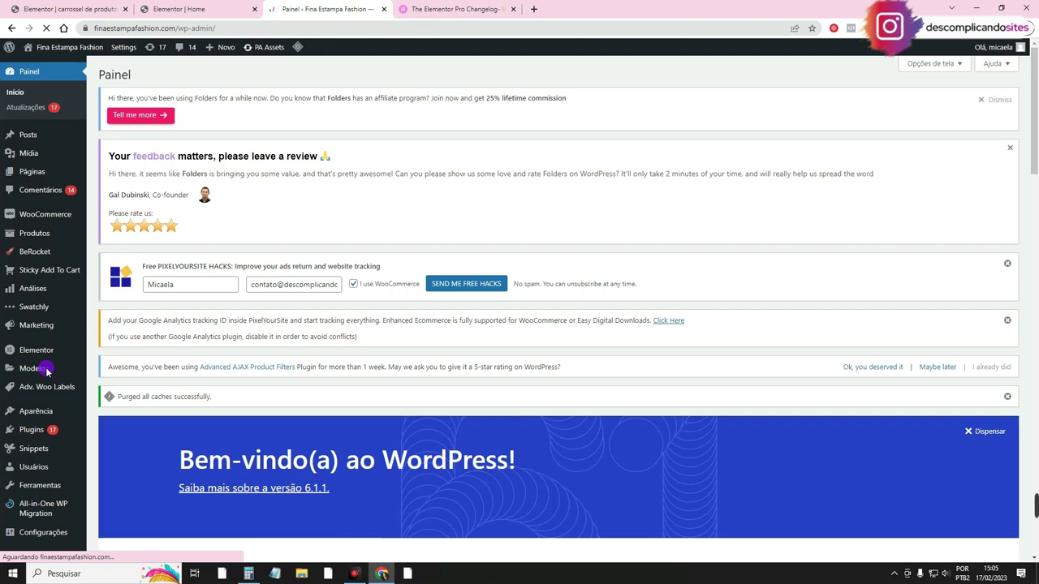
mouse_move(47, 371)
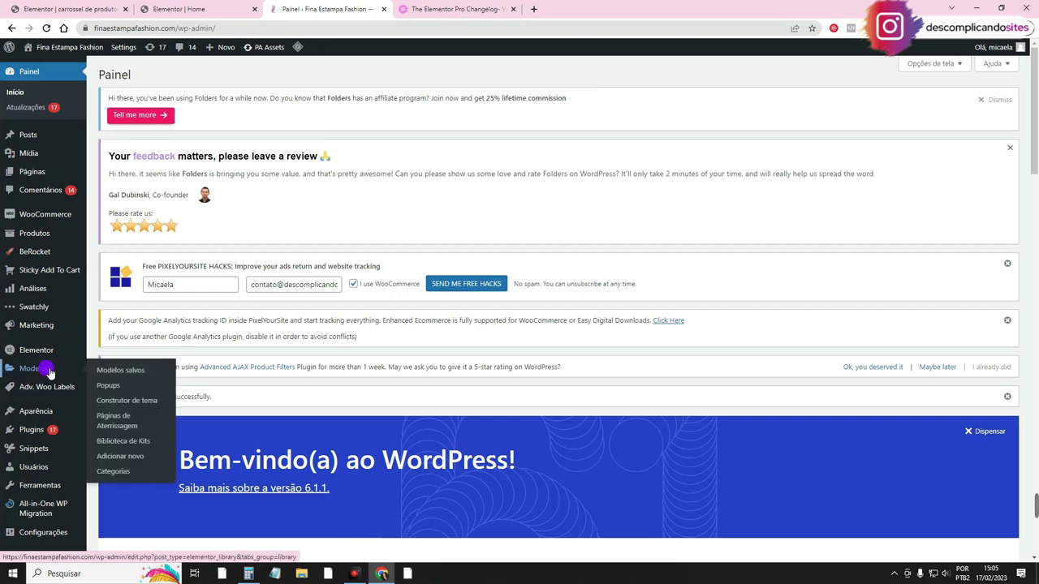
left_click(144, 457)
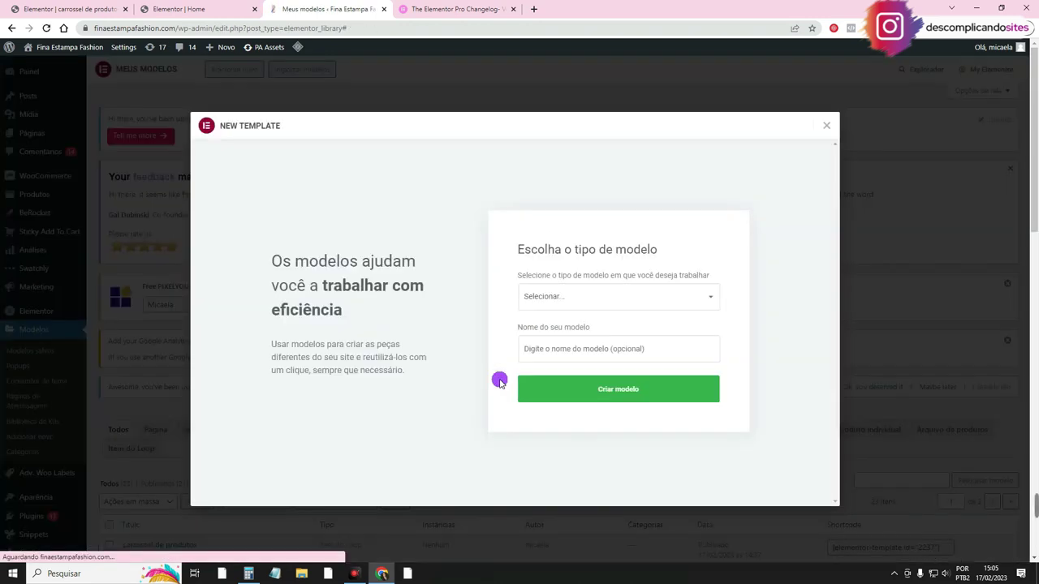
Create an Item do Loop template with source type Posts, named carrossel
left_click(549, 297)
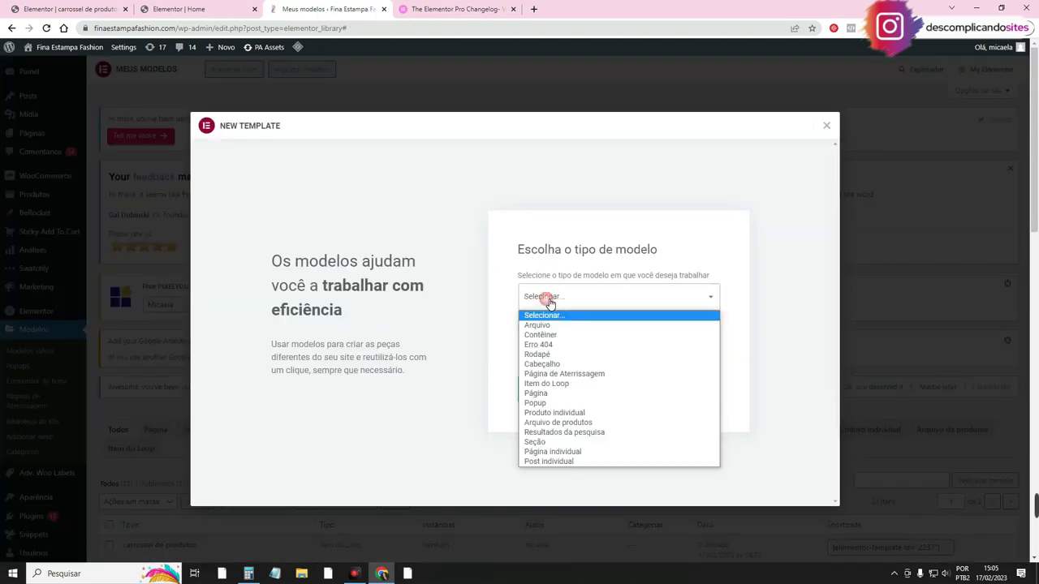
left_click(557, 383)
left_click(557, 322)
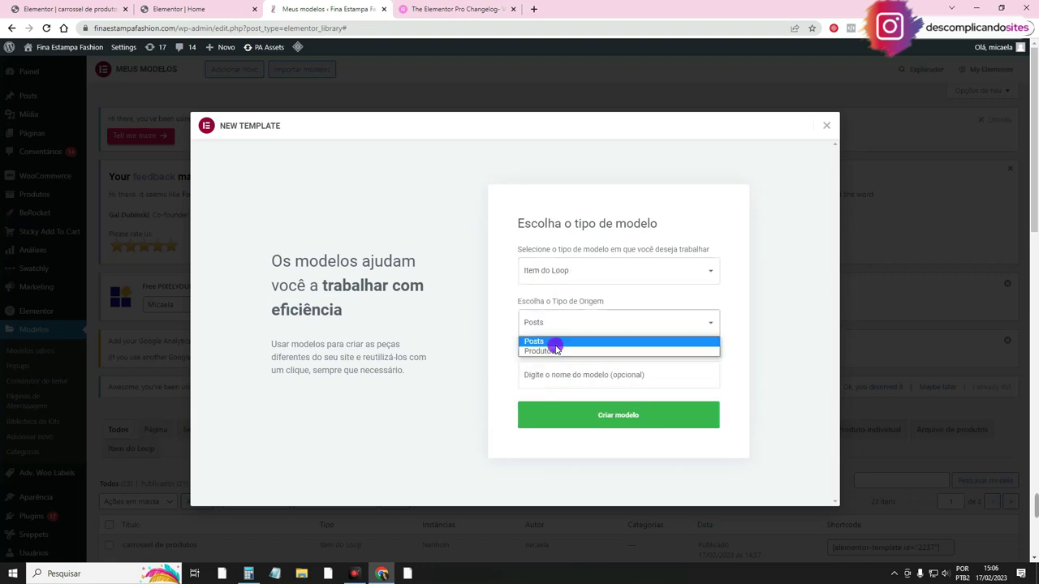
left_click(551, 341)
left_click(566, 375)
type("carrossel de produtos")
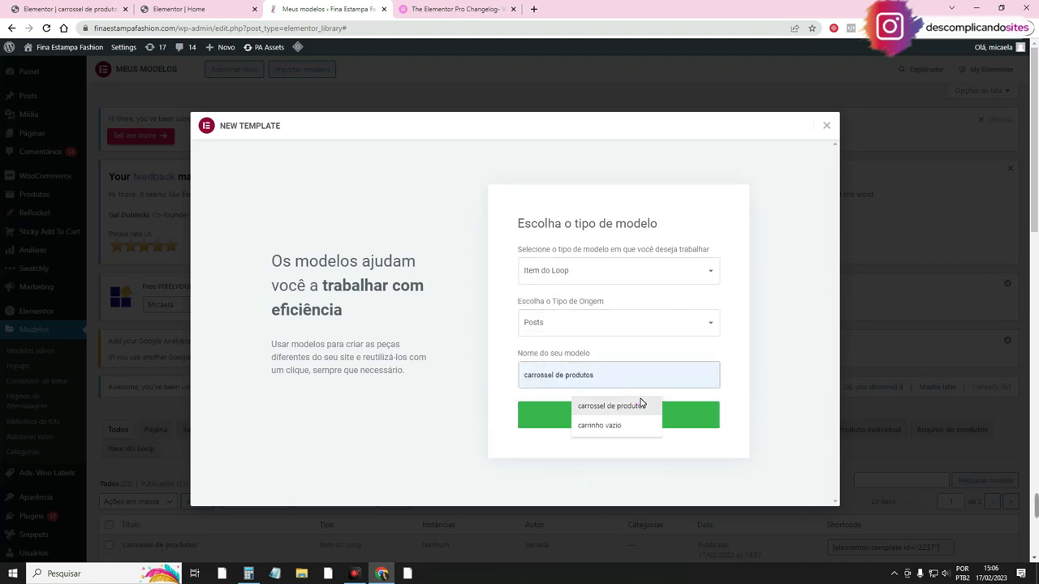
left_click(644, 403)
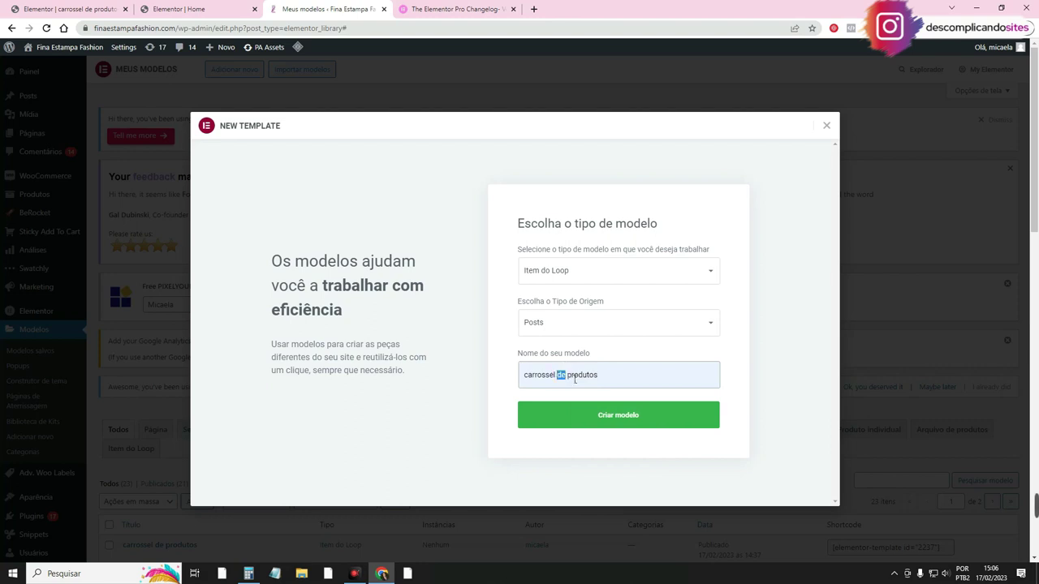
key("BackSpace")
left_click(692, 424)
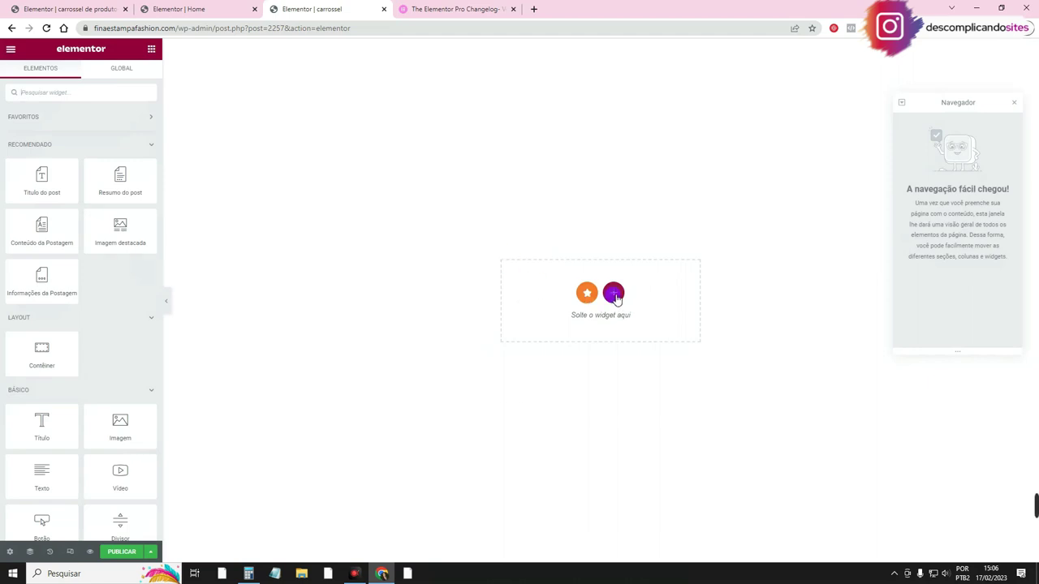
Add a single container to the template and place the Imagem destacada widget in it with Título do post below
left_click(613, 294)
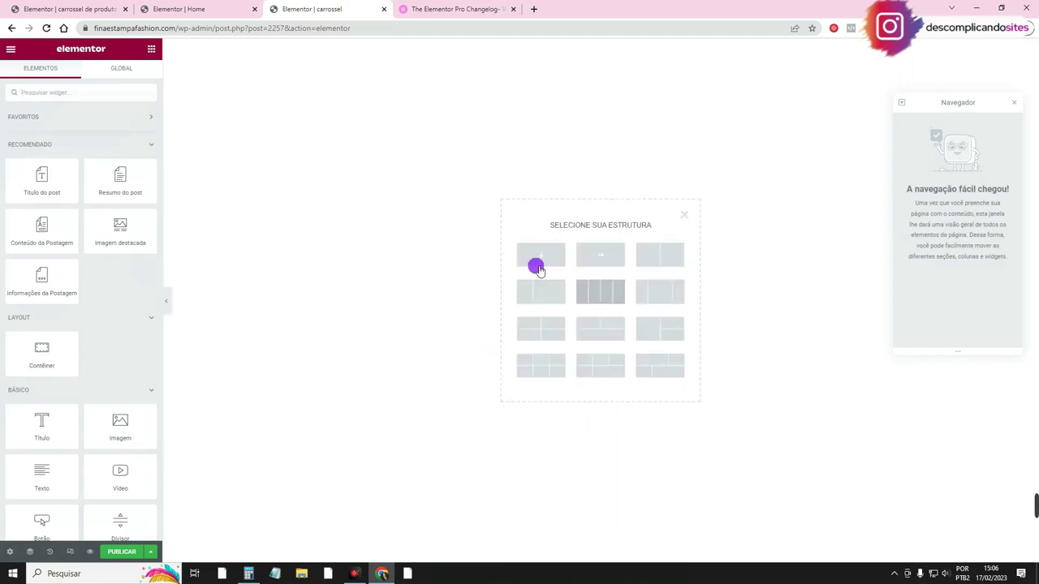
left_click(529, 260)
left_click(151, 51)
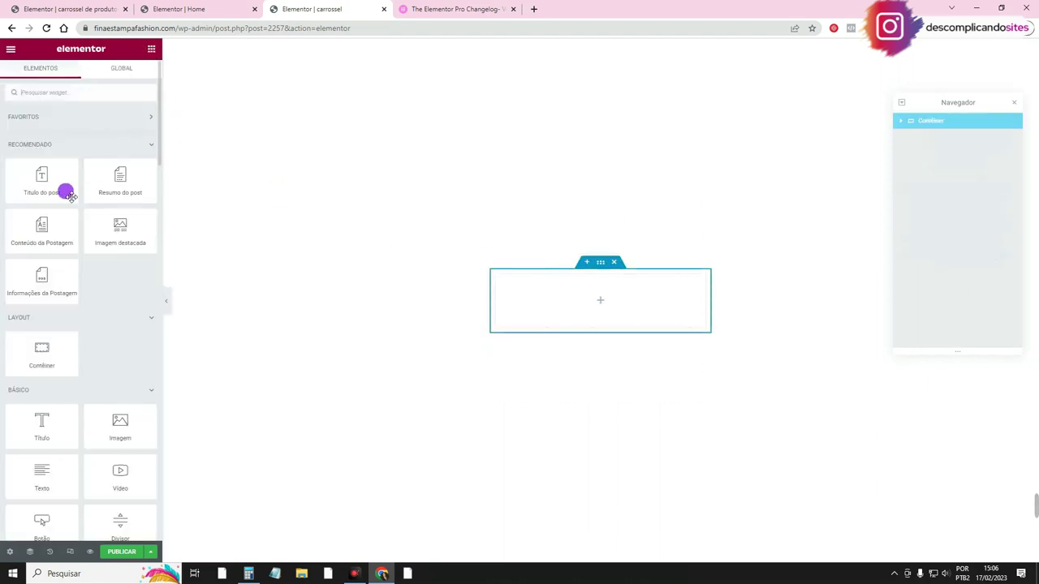
left_click_drag(121, 236, 560, 306)
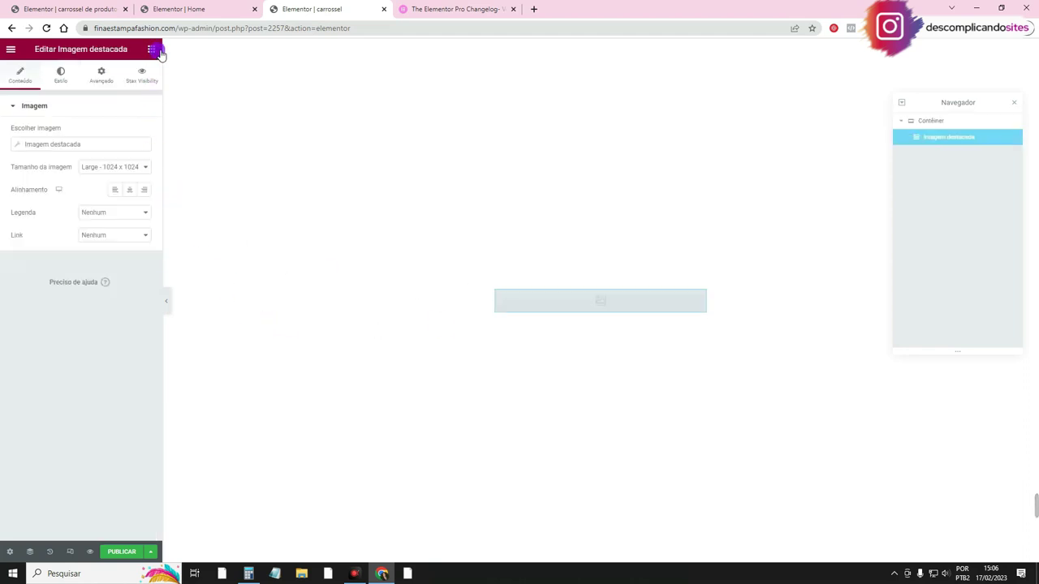
left_click(151, 50)
left_click_drag(57, 193, 674, 420)
Try the Conteúdo da Postagem widget below the post title and delete it
left_click(151, 51)
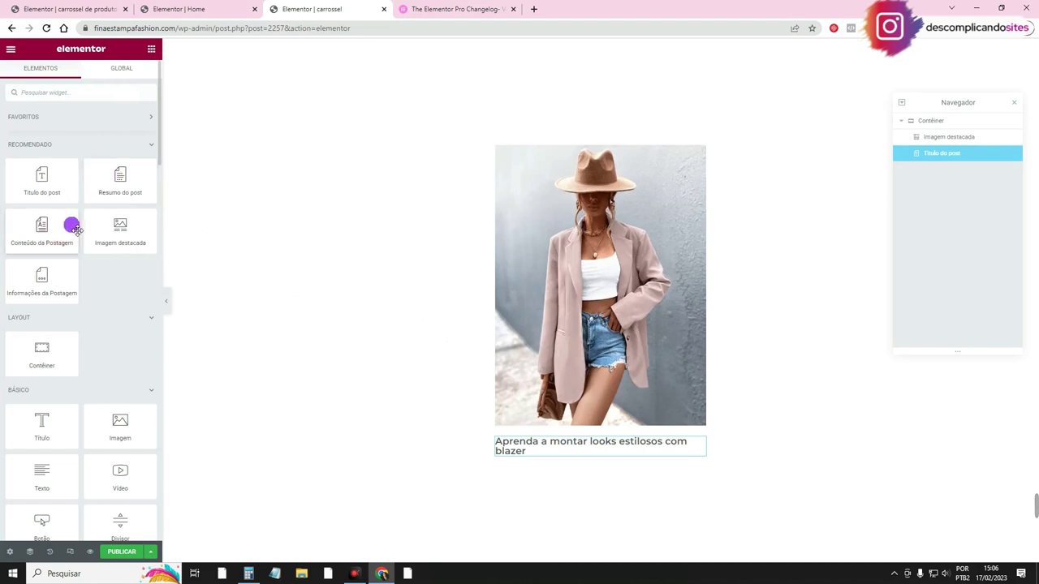
left_click_drag(63, 228, 674, 452)
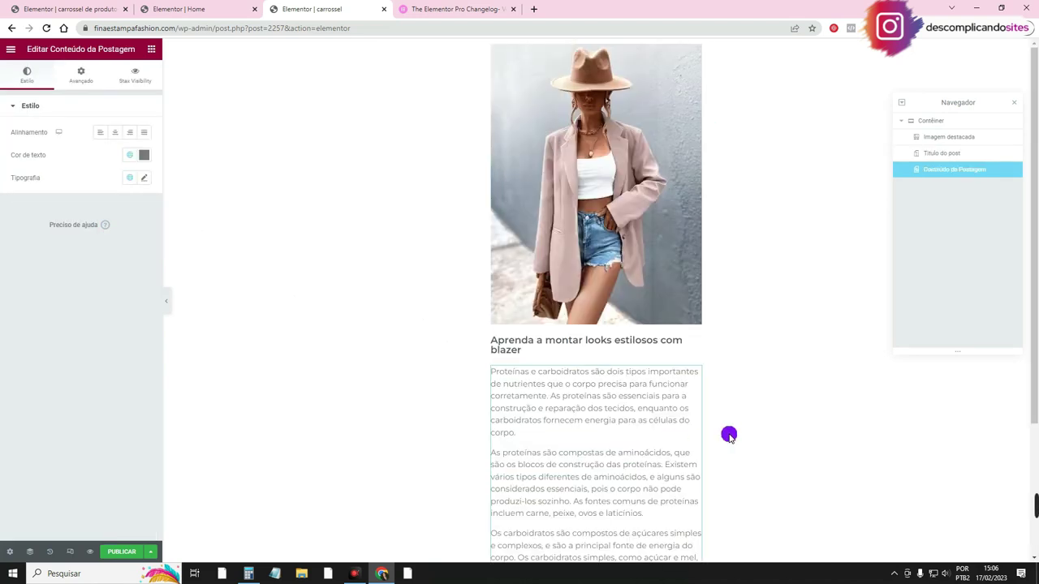
right_click(572, 406)
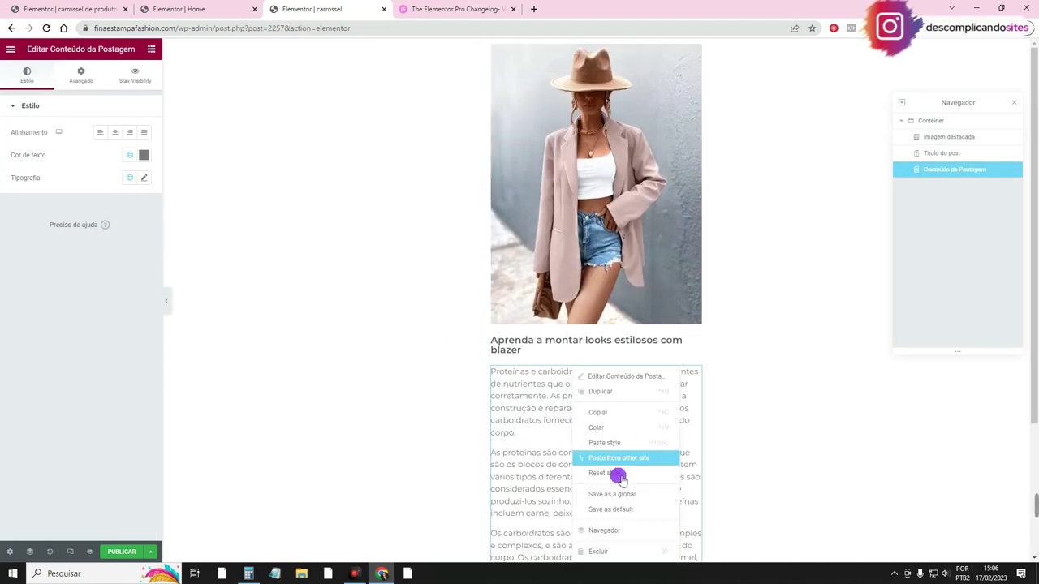
left_click(635, 549)
Add a Resumo do post widget below the post title and save the template as a draft
left_click_drag(151, 186, 624, 453)
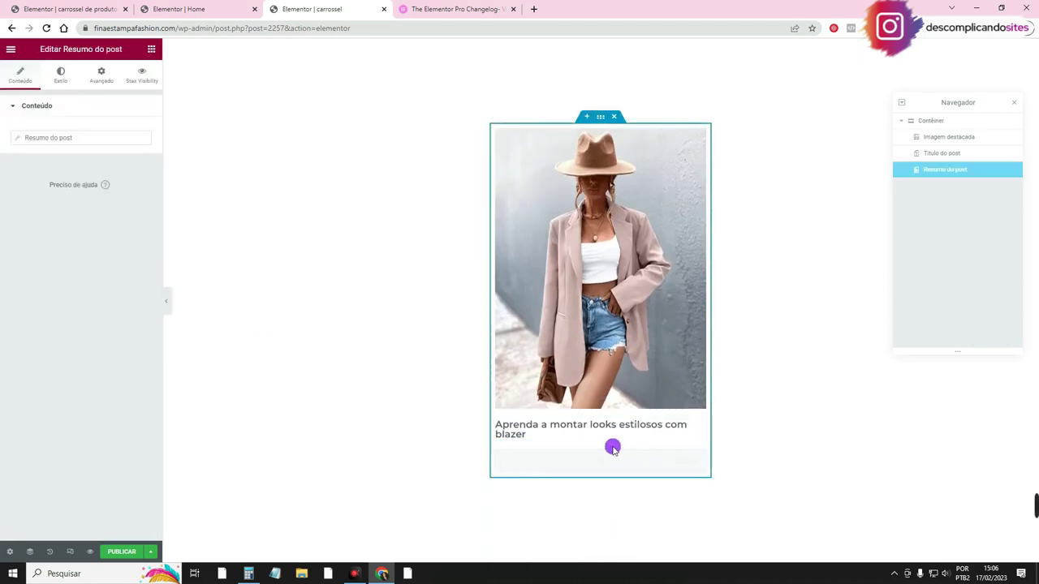
right_click(579, 464)
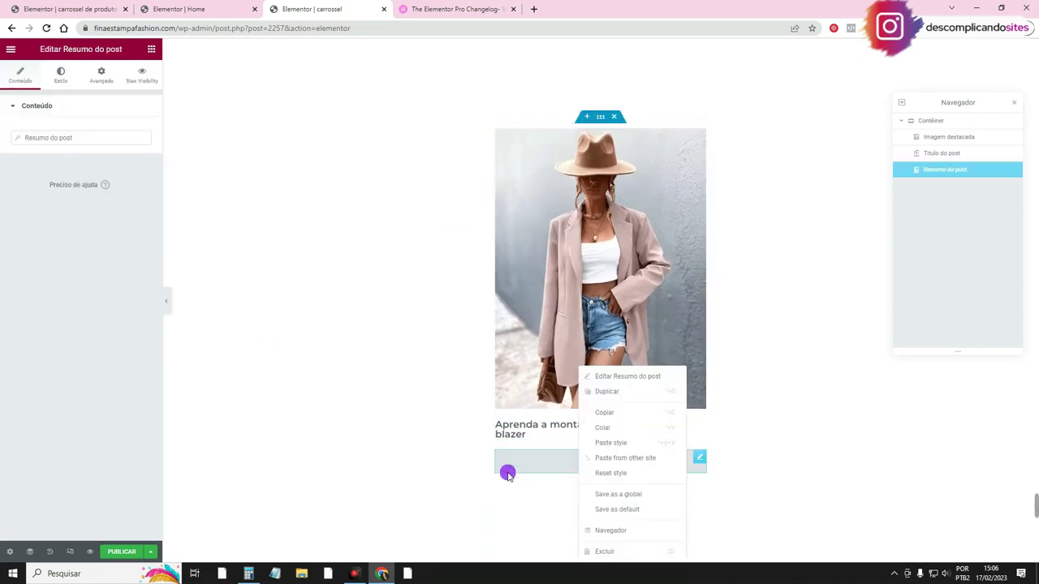
left_click(150, 551)
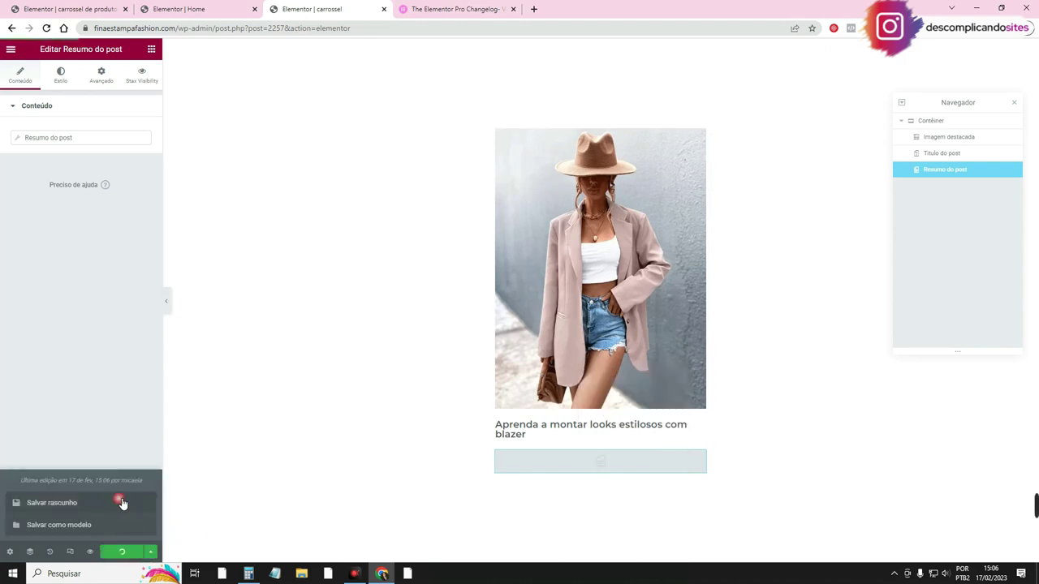
Open the post "Aprenda a montar looks estilosos com blazer" for editing from the WordPress posts list
left_click(94, 9)
left_click(241, 8)
left_click(354, 7)
mouse_move(99, 550)
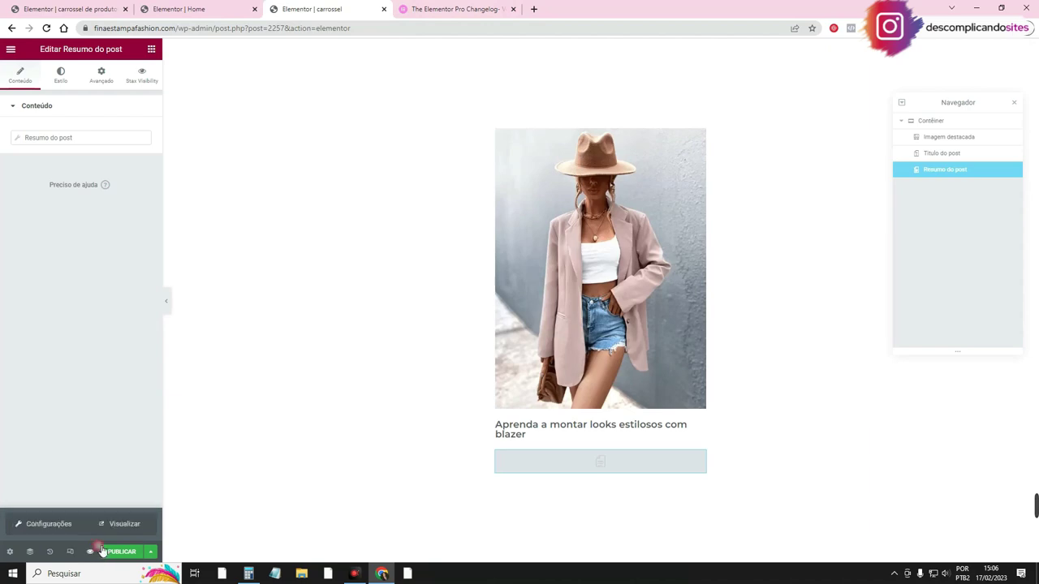
left_click(145, 529)
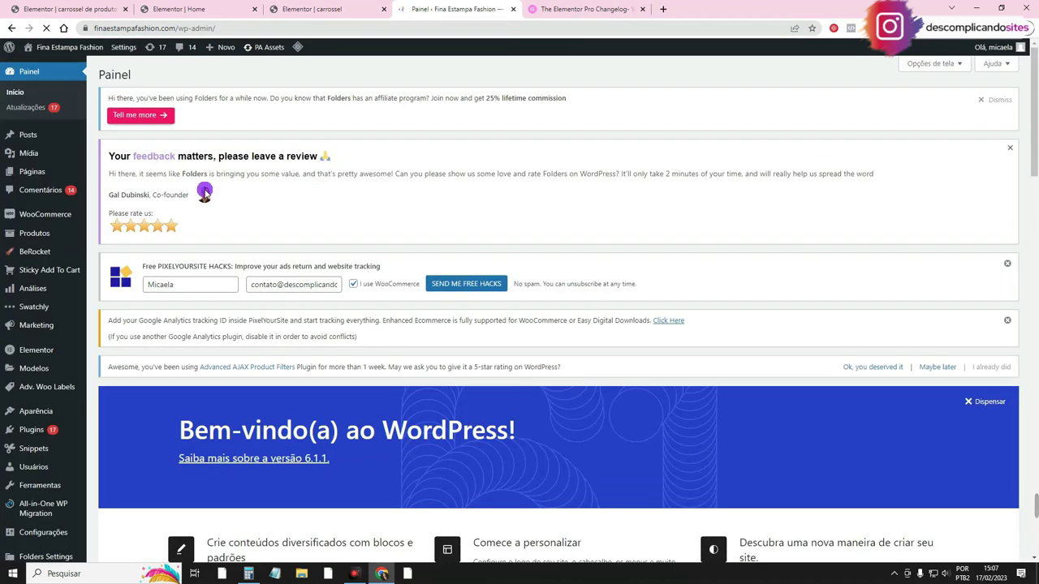
mouse_move(32, 138)
left_click(175, 139)
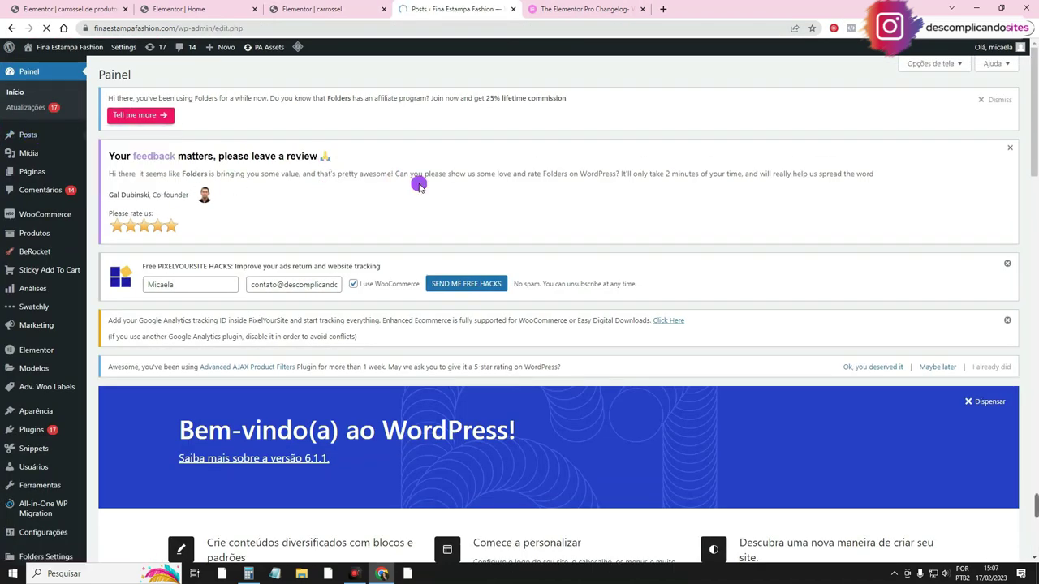
scroll(420, 185, "down", 3)
scroll(420, 185, "up", 1)
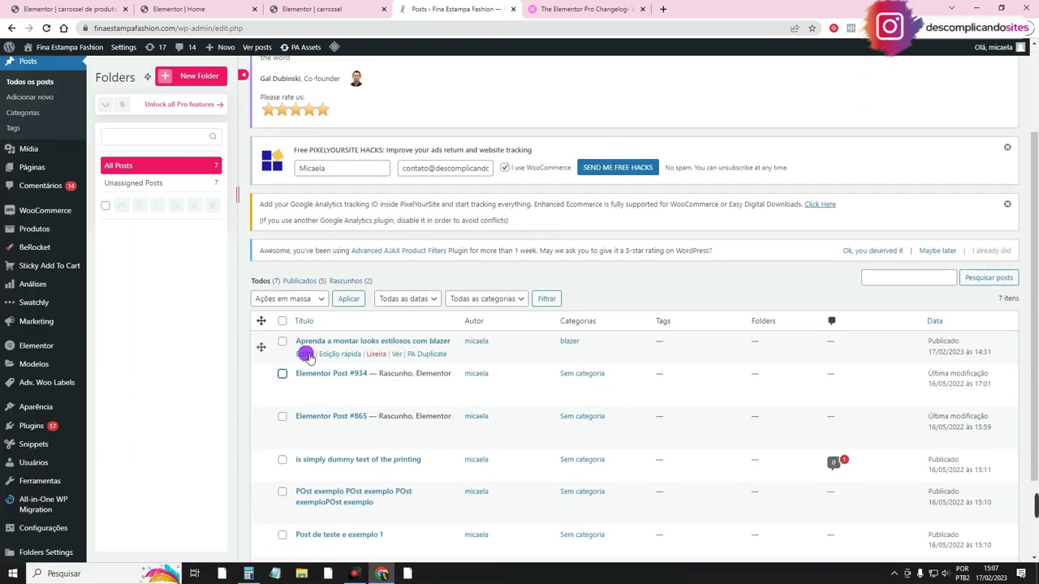
left_click(307, 355)
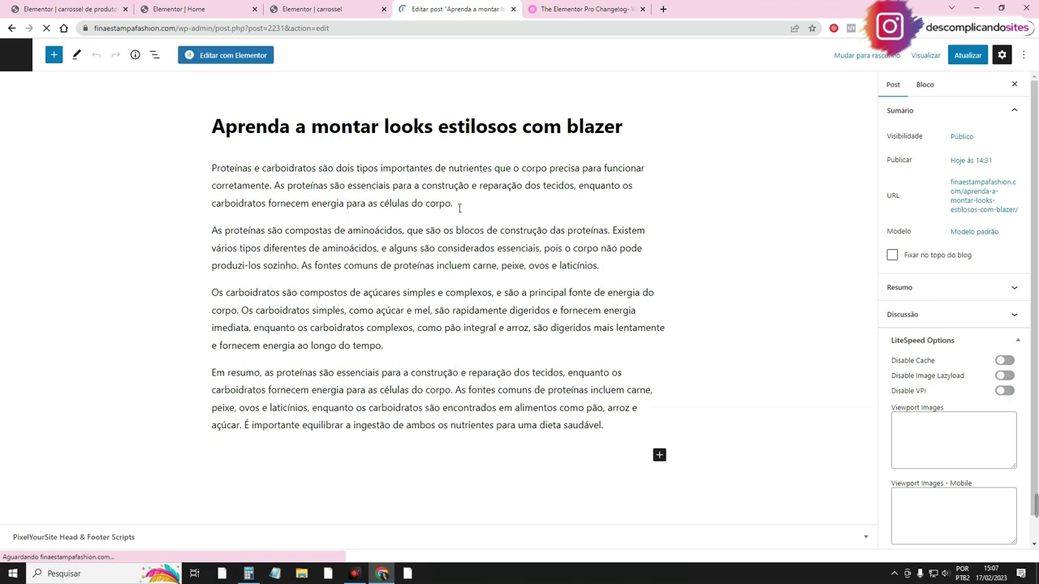
Copy the post's first paragraph into its excerpt (Resumo)
triple_click(457, 204)
key("ctrl+c")
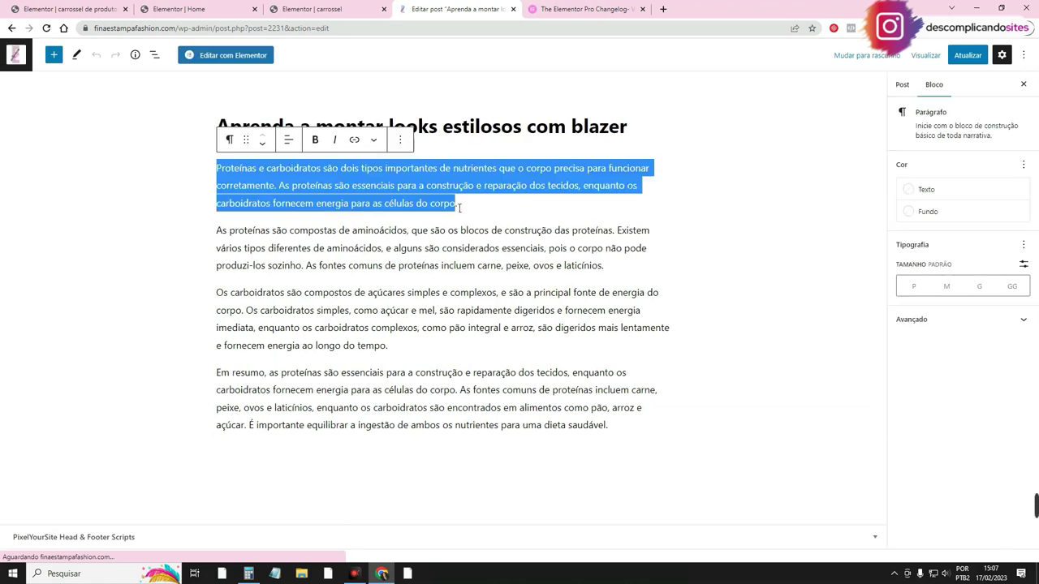
left_click(905, 85)
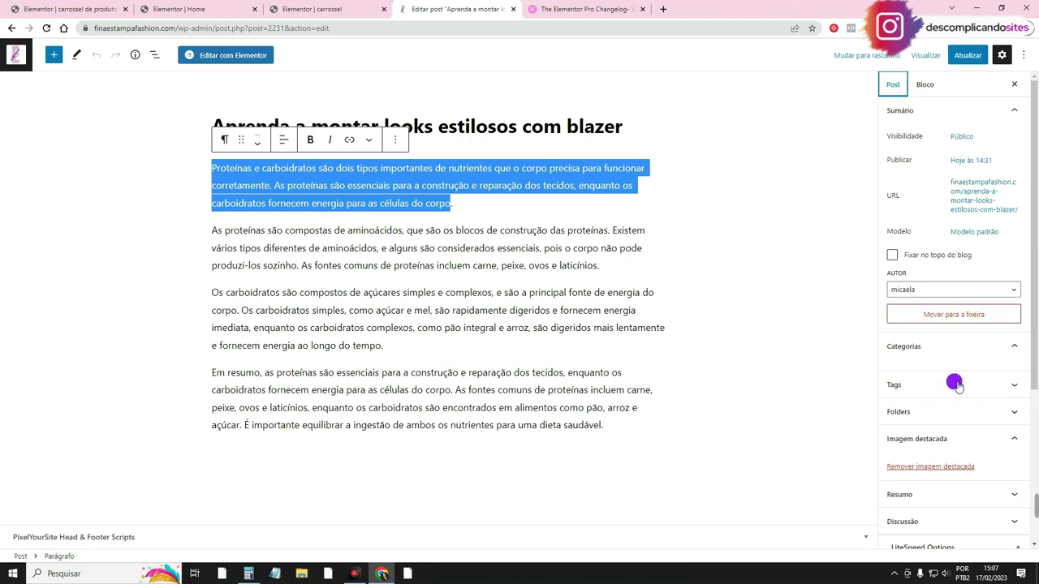
scroll(954, 384, "down", 5)
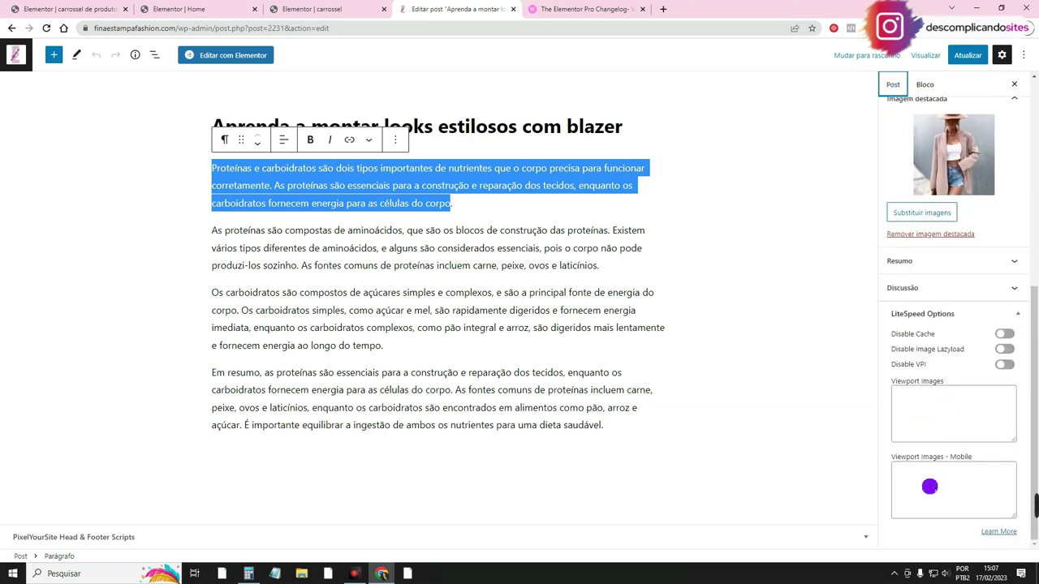
left_click(917, 264)
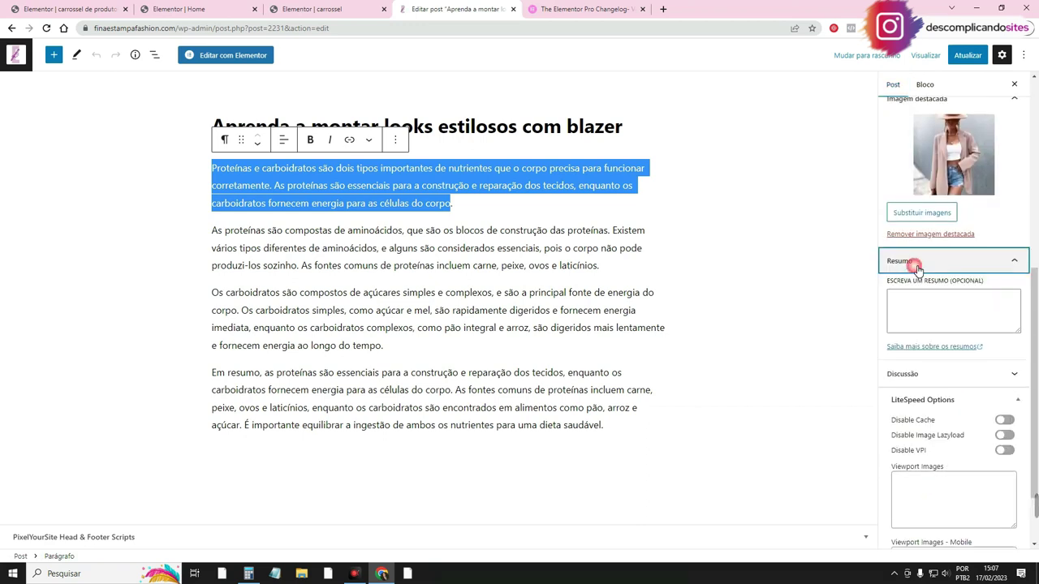
left_click(921, 315)
key("ctrl+v")
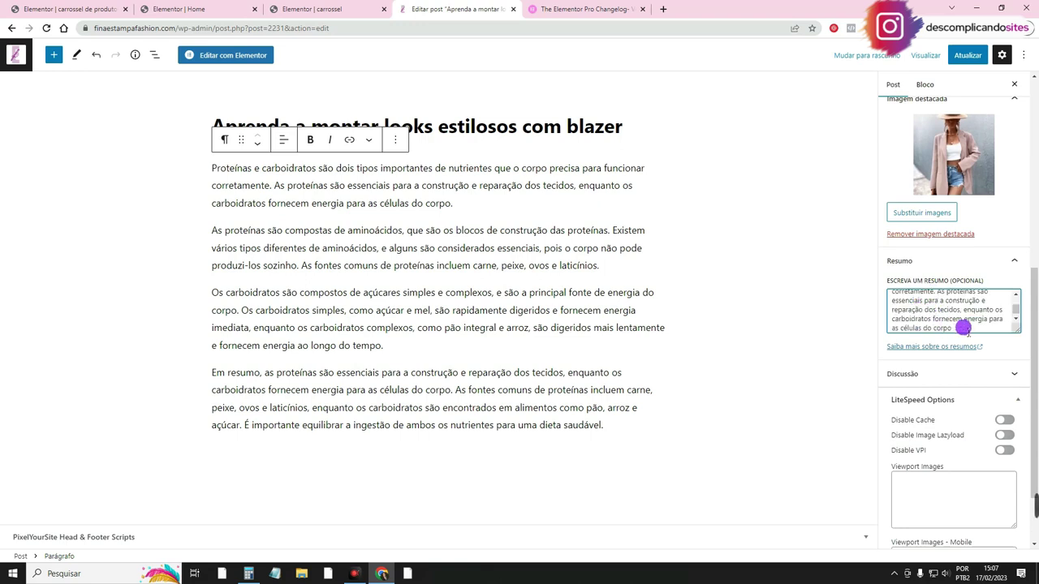
Shorten the excerpt by deleting its ending so that it stops at "reparação dos tecido"
left_click_drag(962, 327, 875, 321)
left_click(874, 321)
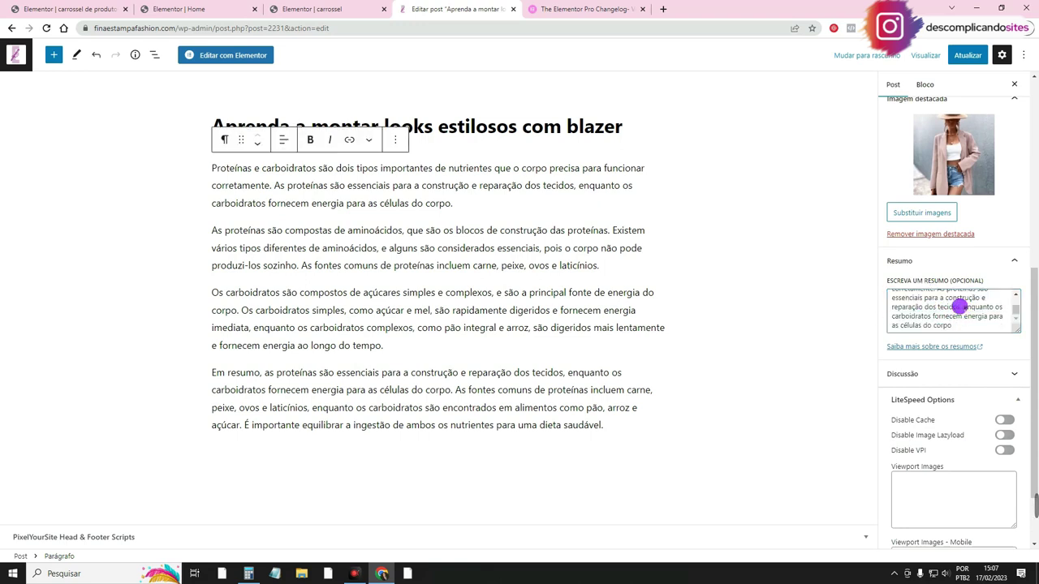
left_click_drag(960, 307, 989, 325)
key("BackSpace")
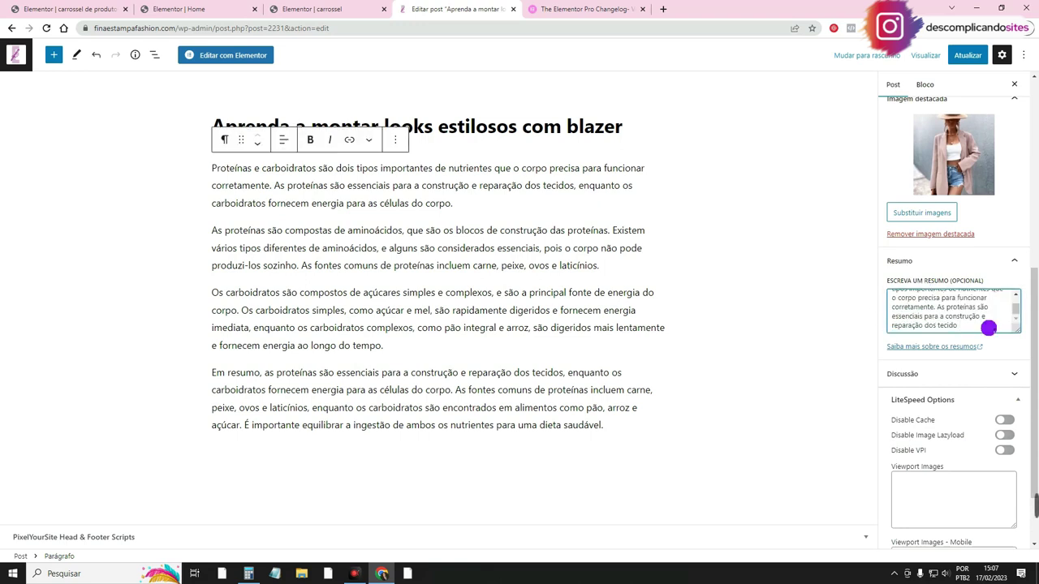
Trim the excerpt to end after its first sentence at "precisa para funcionar corretamente." and update the post
left_click_drag(937, 308, 980, 350)
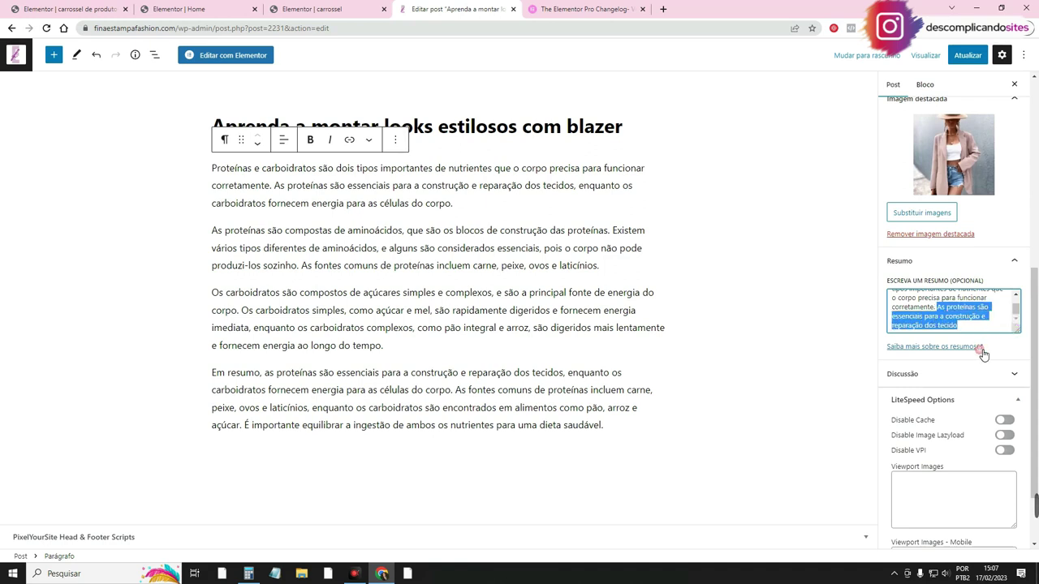
key("BackSpace")
left_click(966, 55)
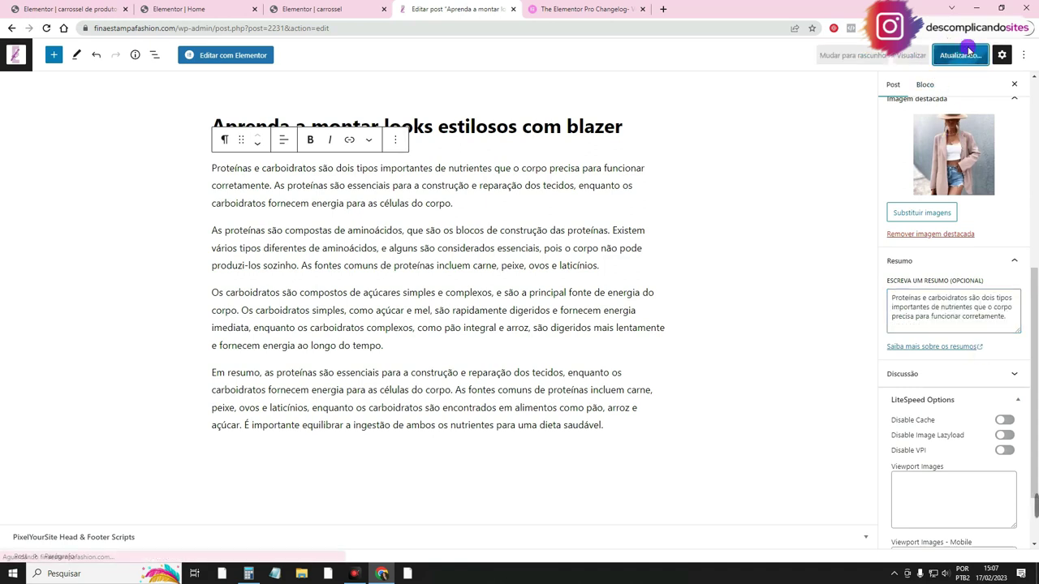
Refresh the excerpt in the carrossel template by duplicating the Resumo do post widget and deleting the extra copy
left_click(208, 6)
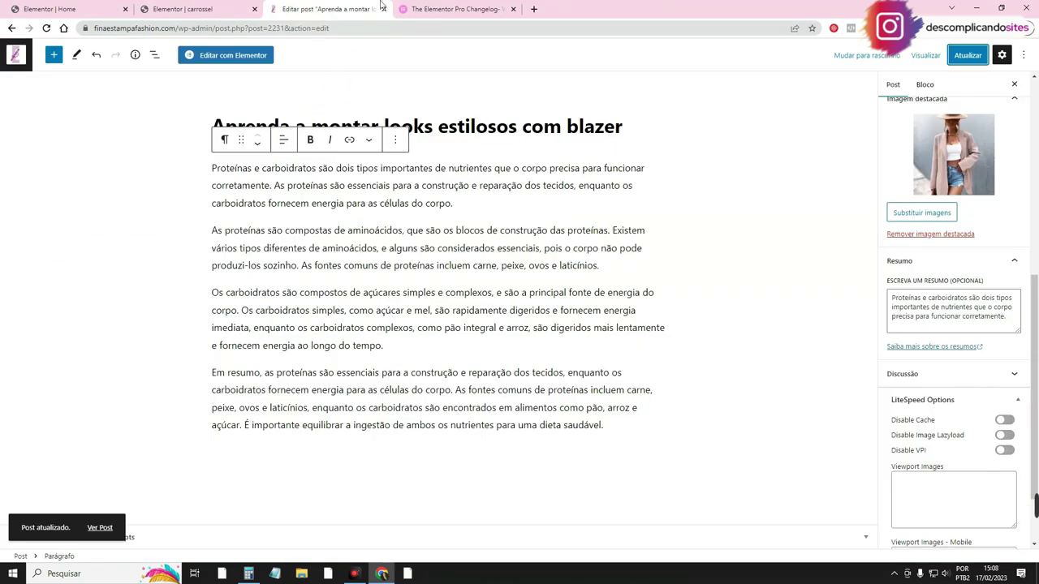
right_click(604, 460)
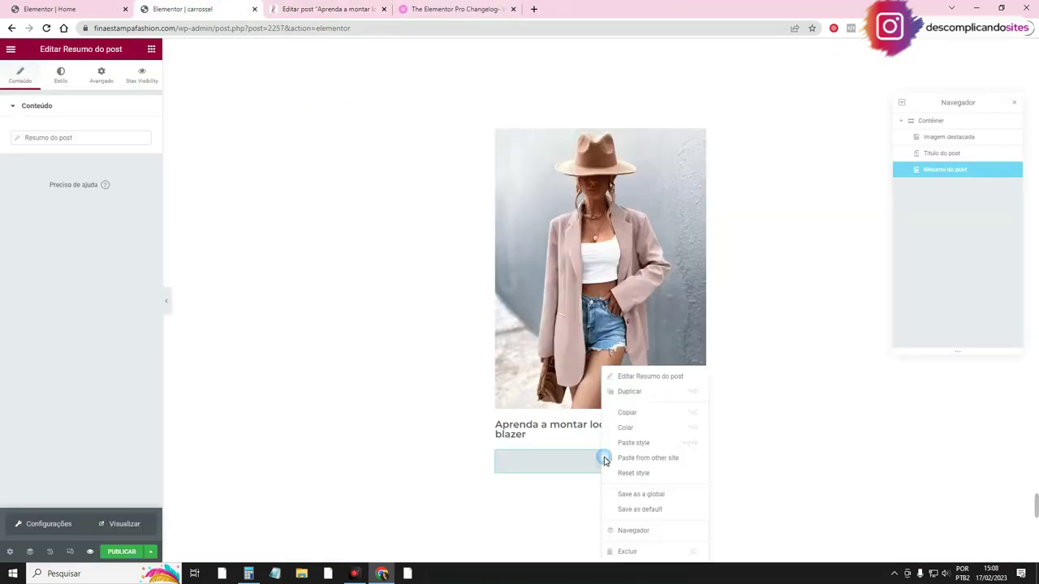
left_click(630, 392)
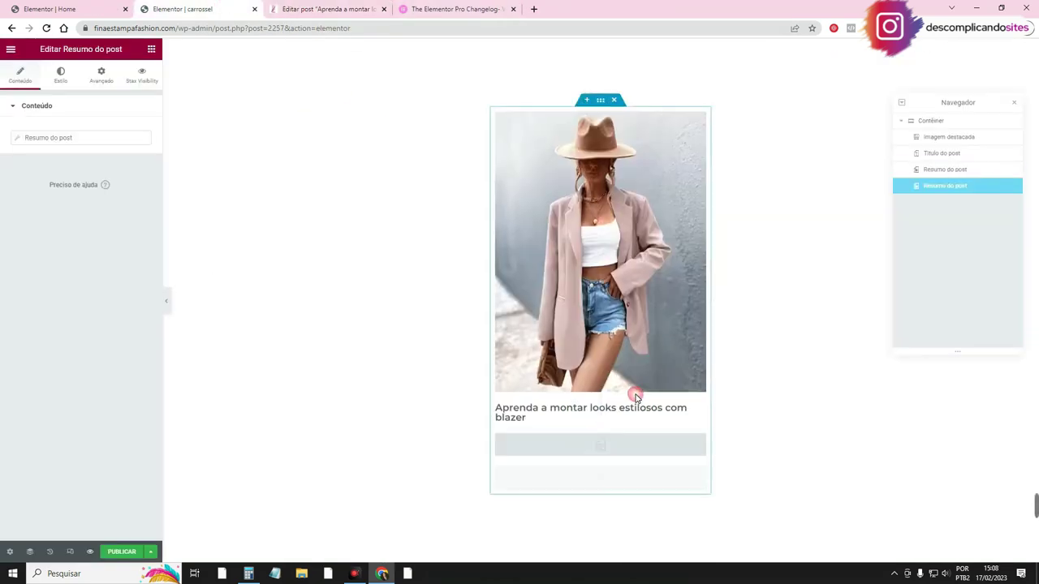
right_click(602, 448)
left_click(657, 550)
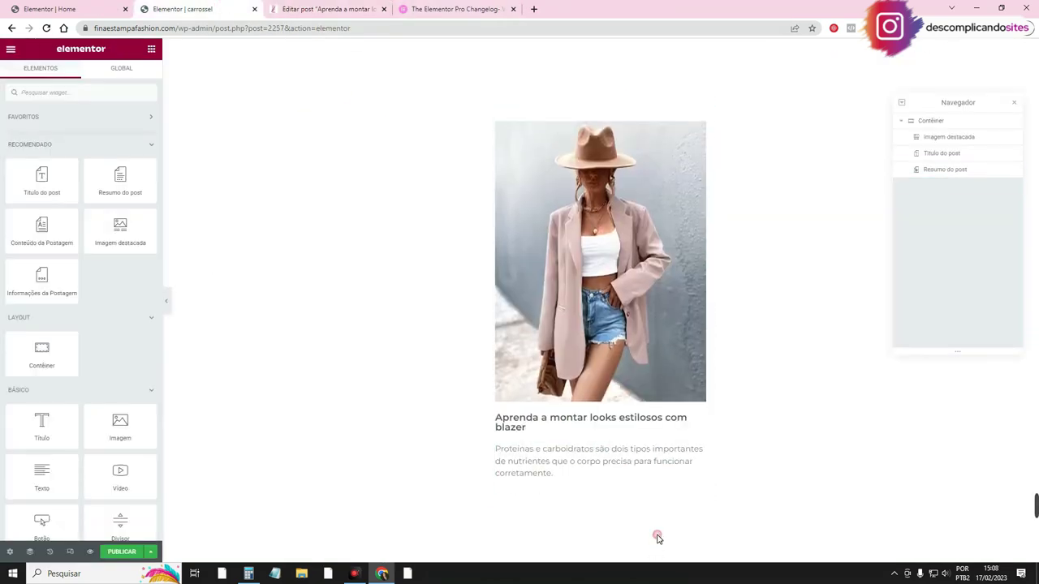
left_click(698, 451)
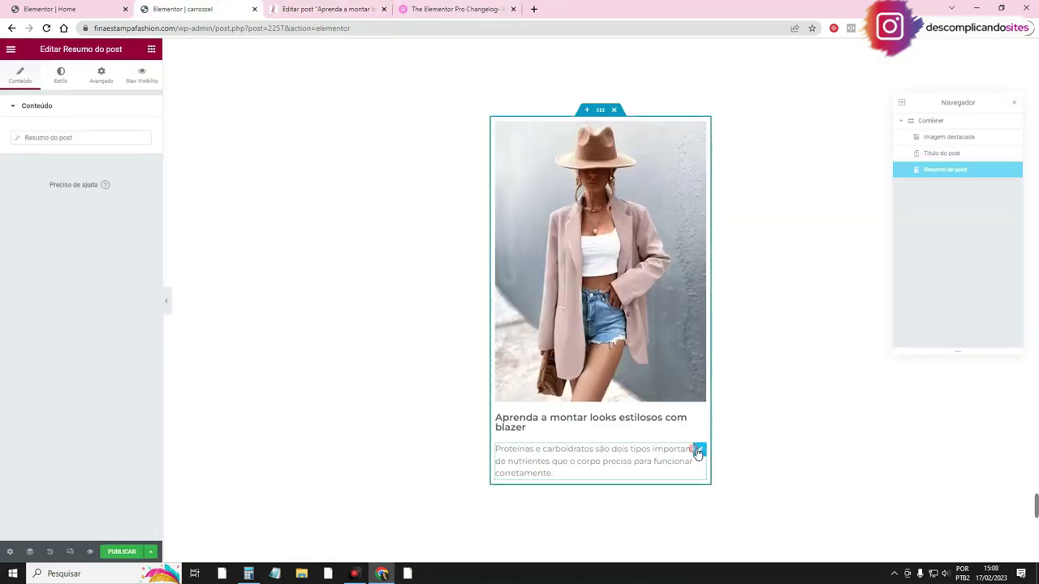
Add a Botão widget below the post excerpt in the loop item
left_click(151, 50)
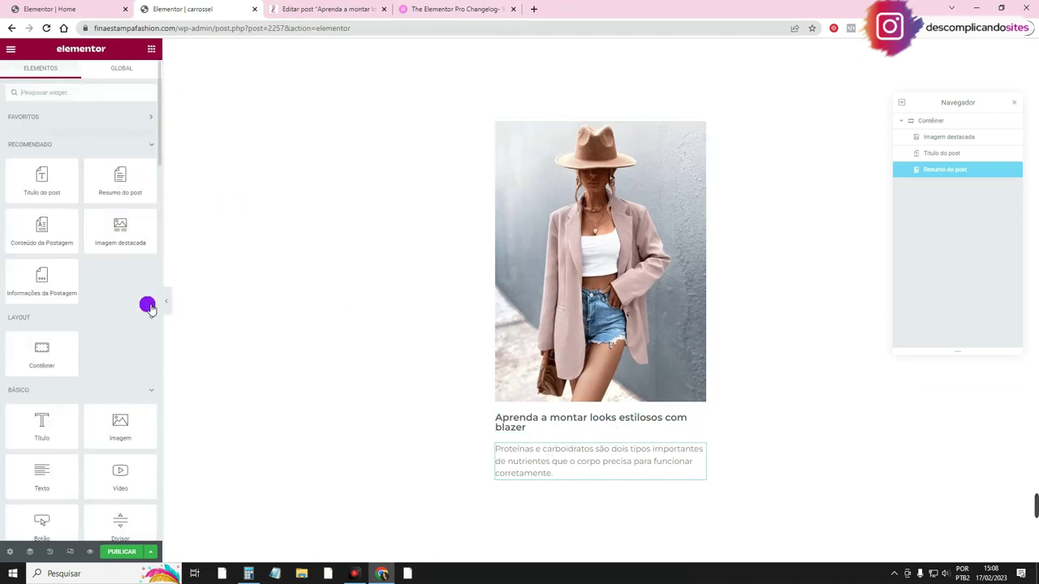
scroll(148, 309, "down", 3)
left_click_drag(106, 317, 612, 474)
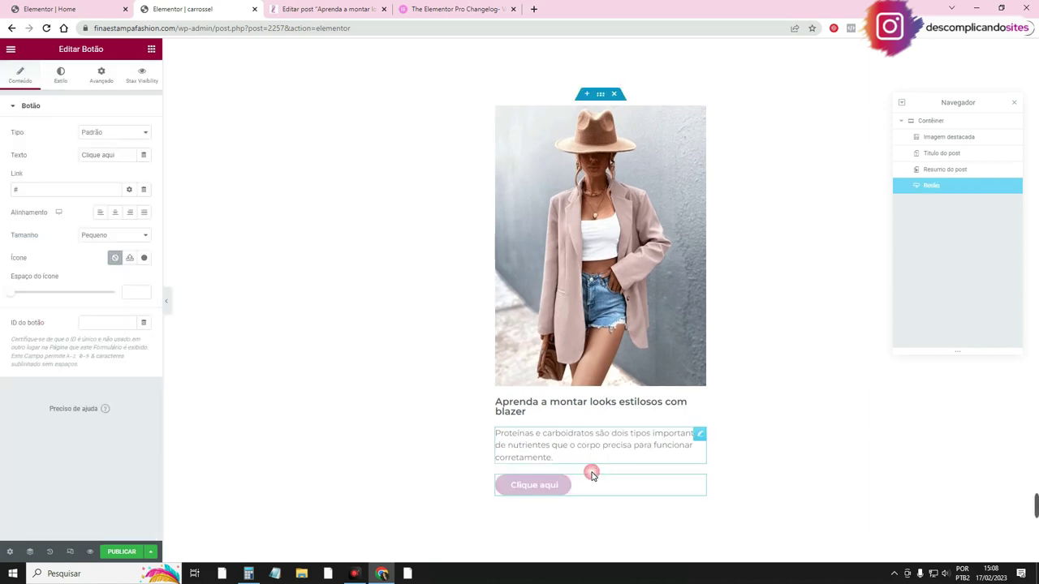
Justify the button to full width, label it "Leia Mais" and link it dynamically to URL do post
left_click(144, 214)
left_click(28, 156)
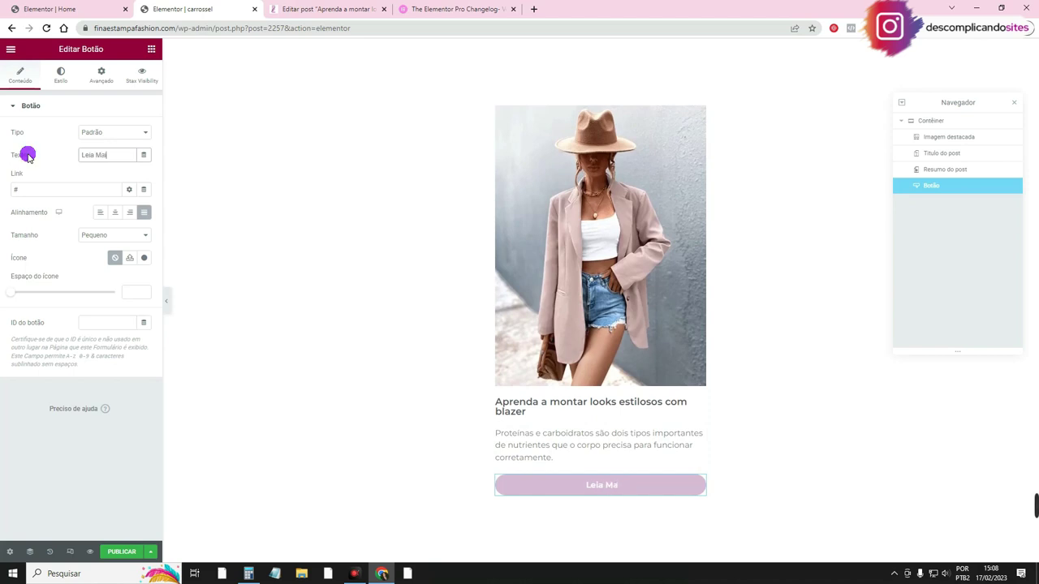
left_click(126, 192)
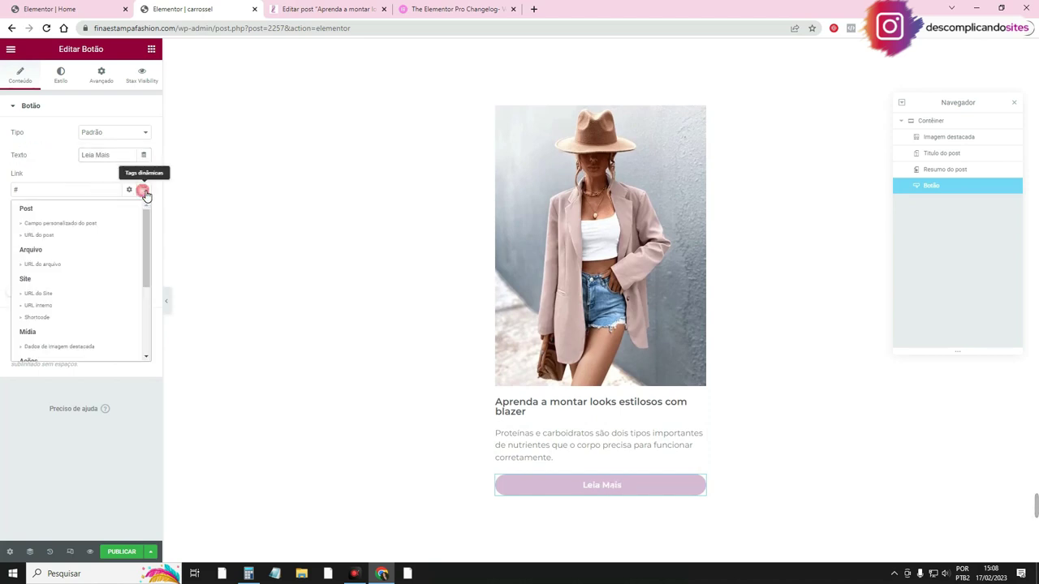
left_click(61, 234)
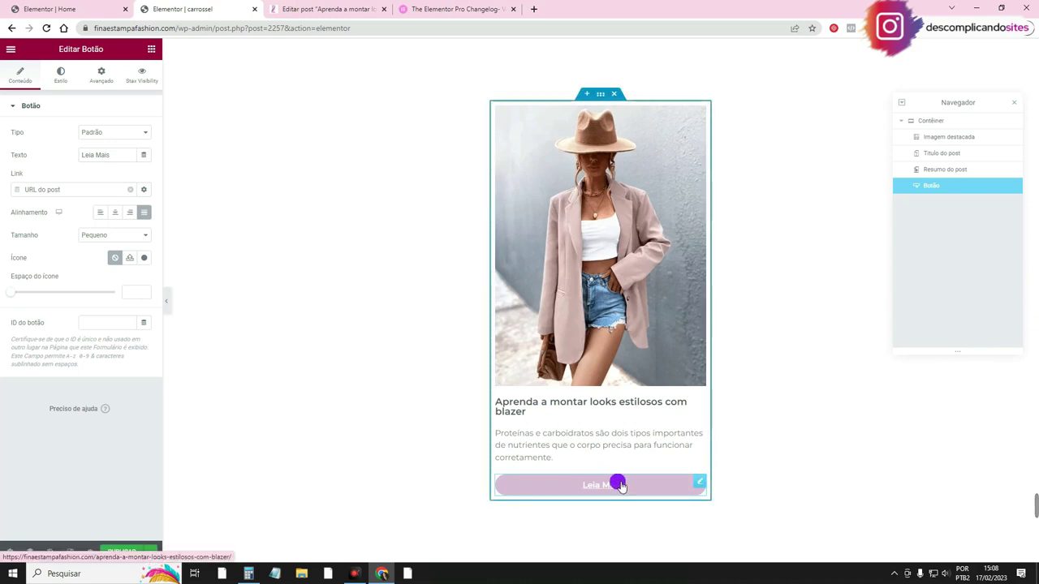
Give the loop item's container a more transparent box shadow and a corner radius of 10 px
left_click(600, 94)
left_click(91, 75)
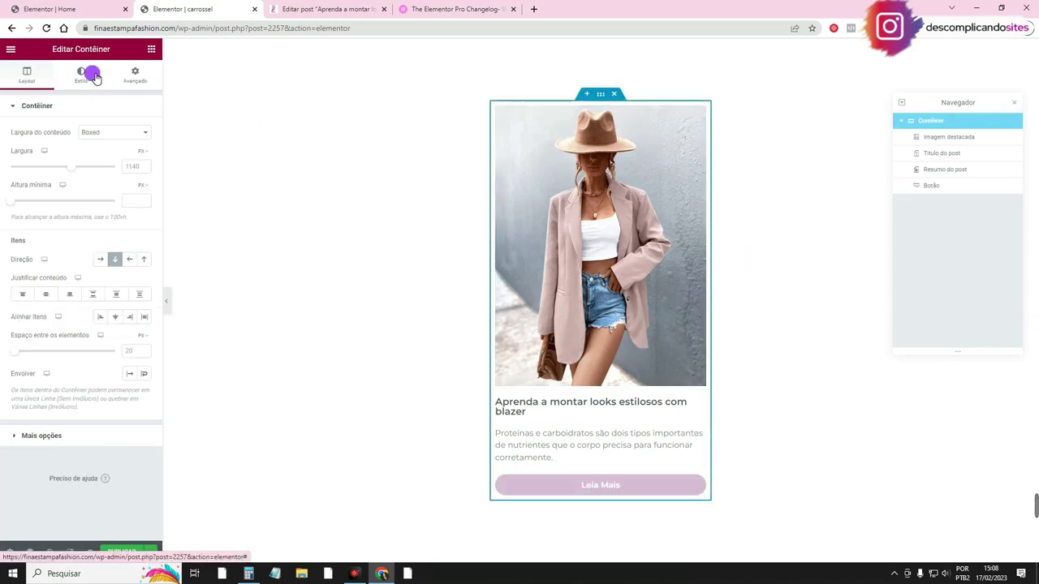
left_click(98, 209)
left_click(144, 273)
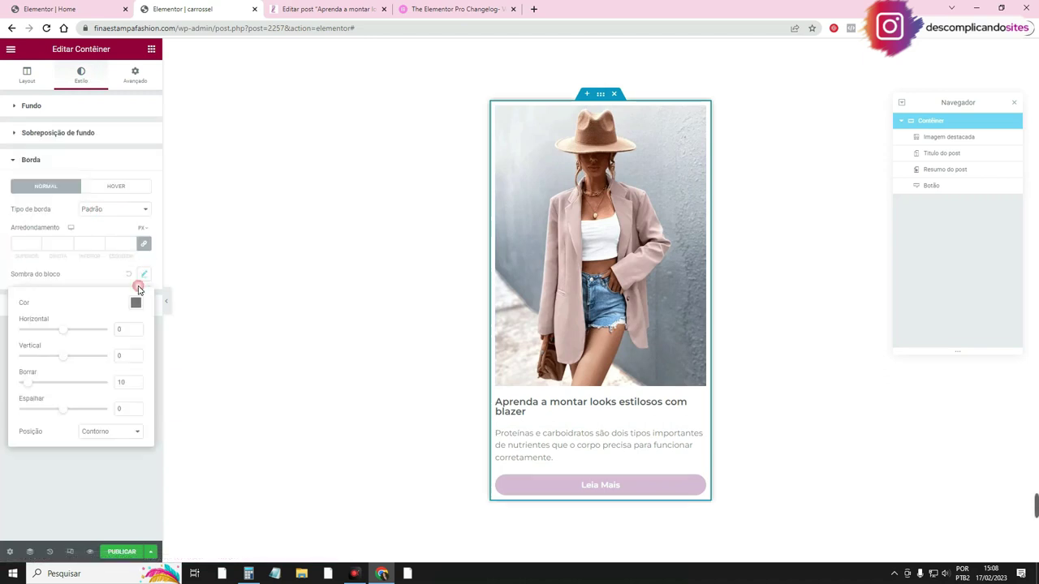
left_click(136, 302)
left_click_drag(132, 459, 86, 454)
left_click(120, 243)
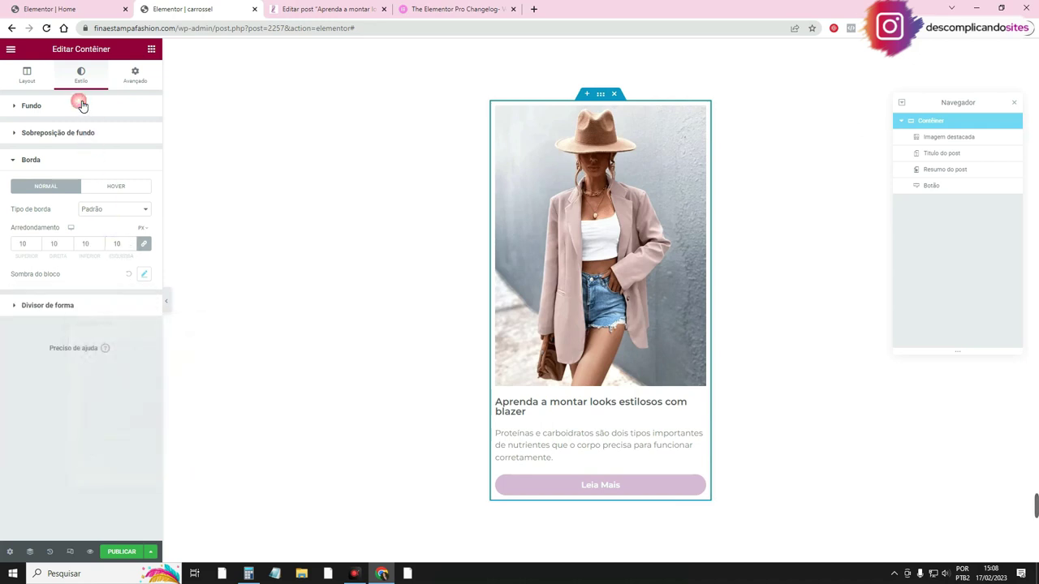
Give the loop item's container a solid white background
left_click(81, 104)
left_click(100, 155)
left_click(144, 177)
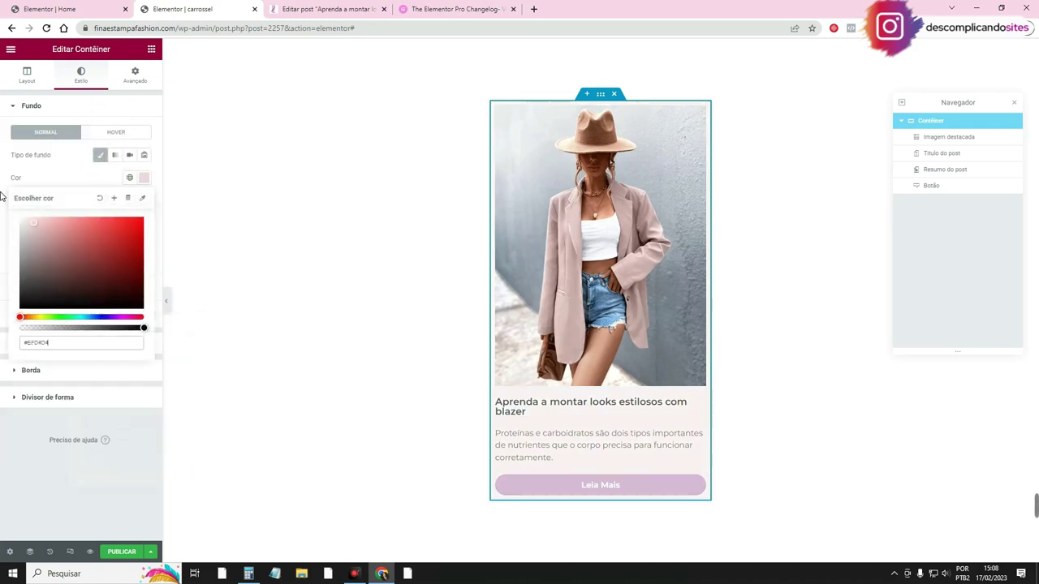
left_click(93, 174)
Set the featured image's size to Completo and its corner radius to 10 px, and publish the template
left_click(555, 161)
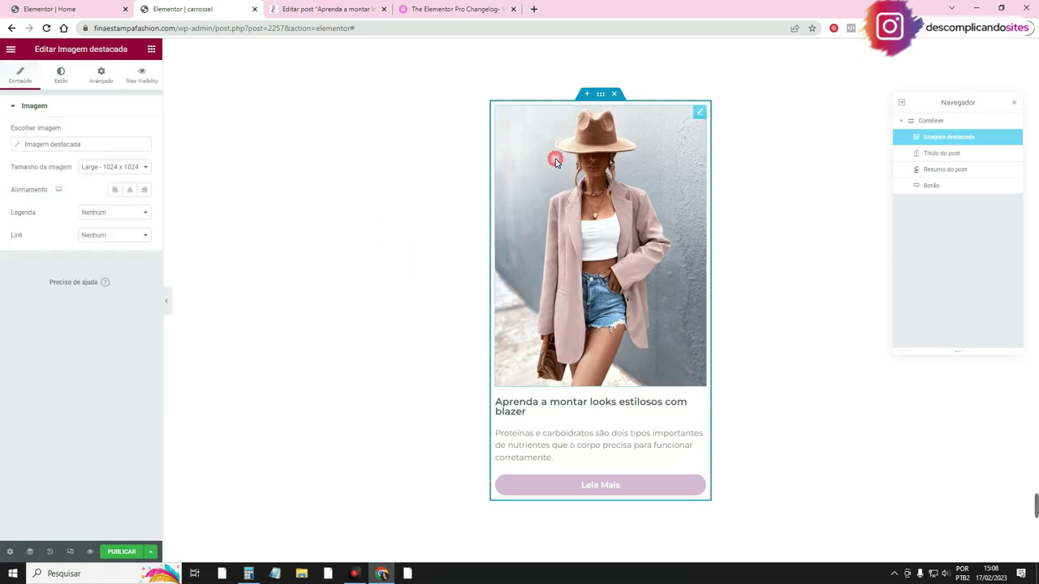
left_click(98, 166)
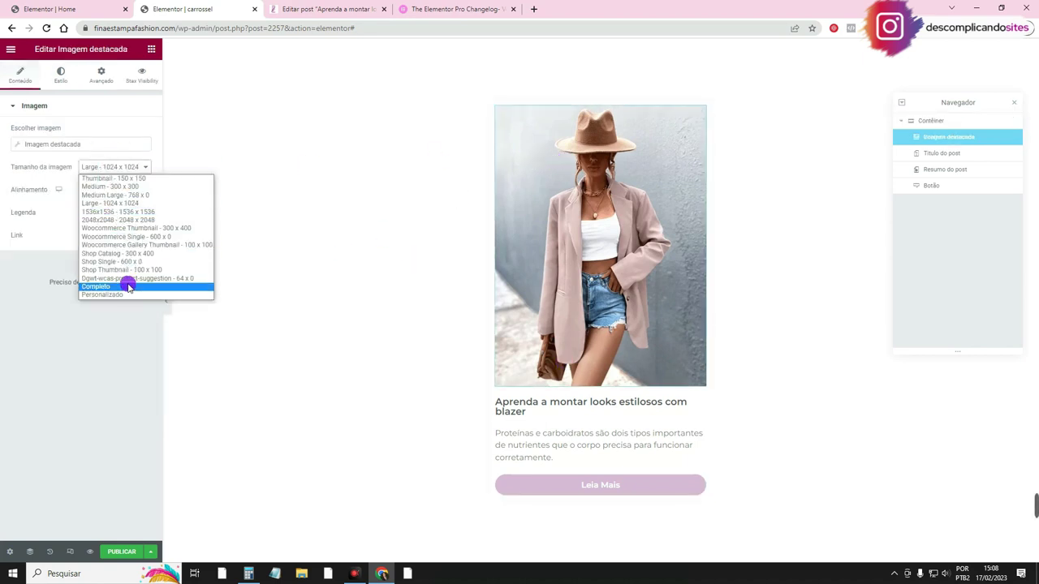
left_click(128, 284)
left_click(63, 77)
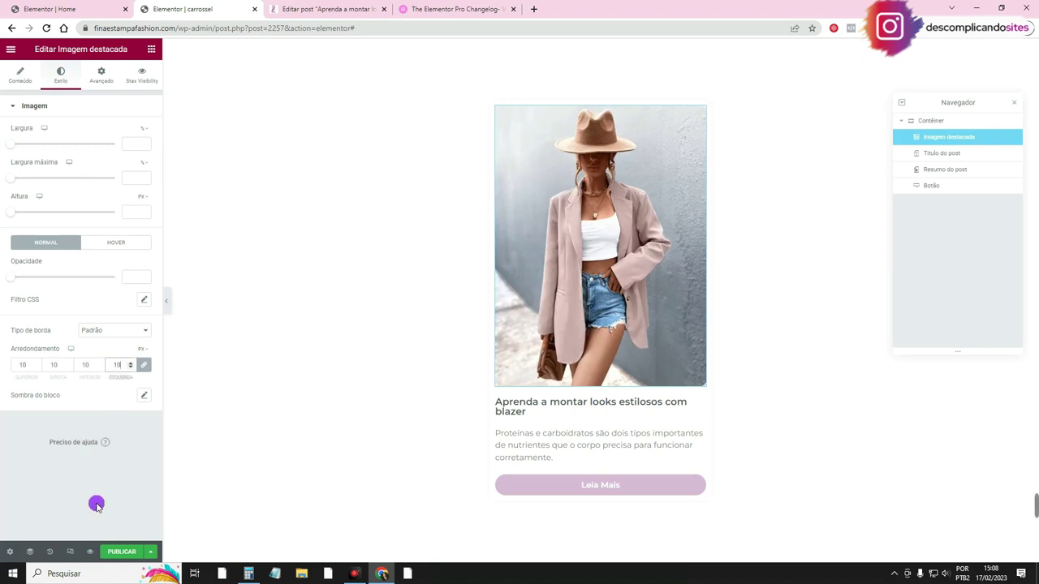
left_click(133, 554)
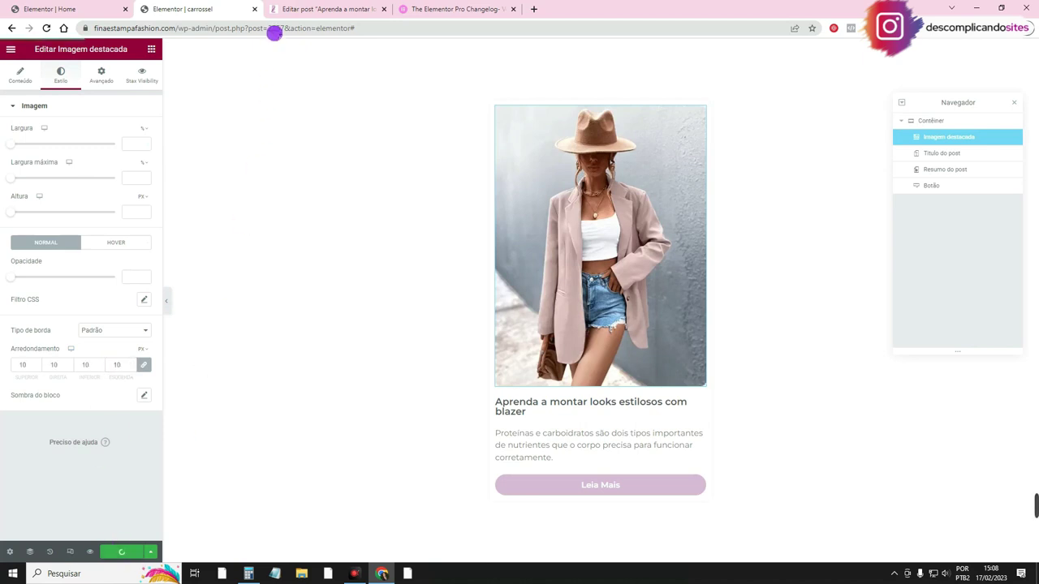
Search the widgets for "loop" and place a Loop Carousel in the empty container on the Home page
left_click(284, 9)
left_click(38, 6)
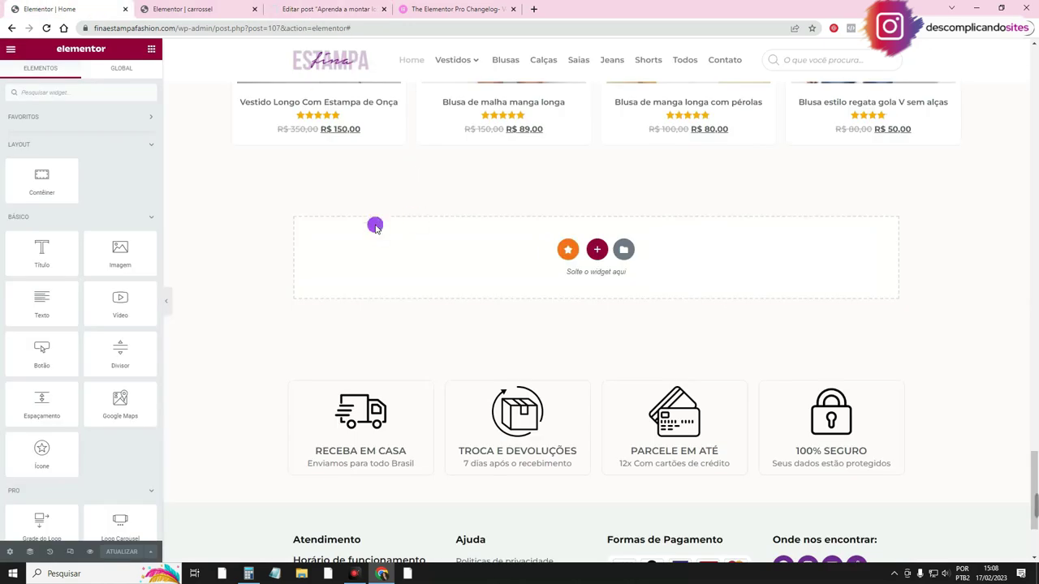
left_click(86, 92)
type("loo")
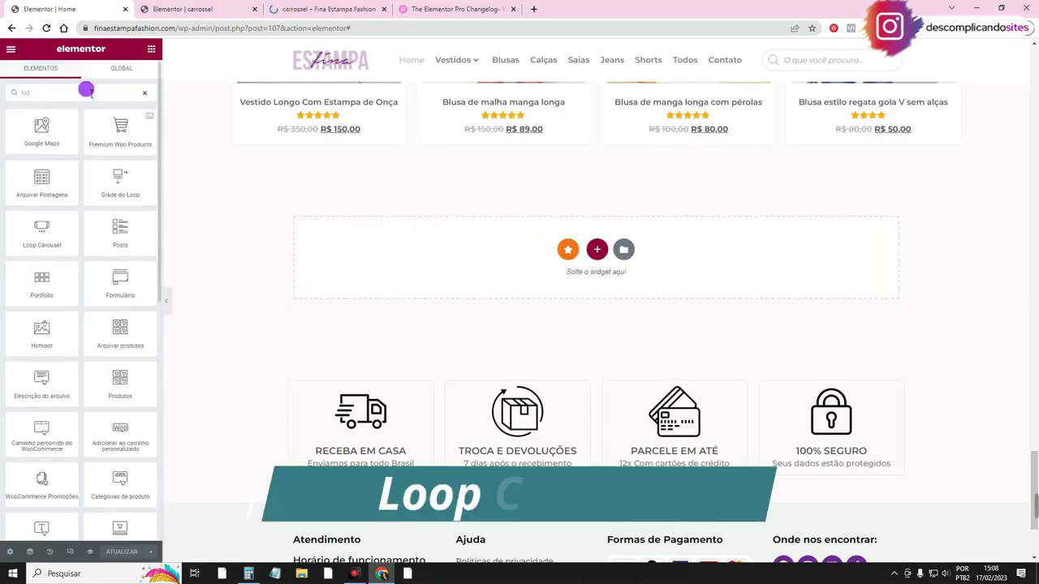
type("p")
left_click_drag(120, 181, 434, 294)
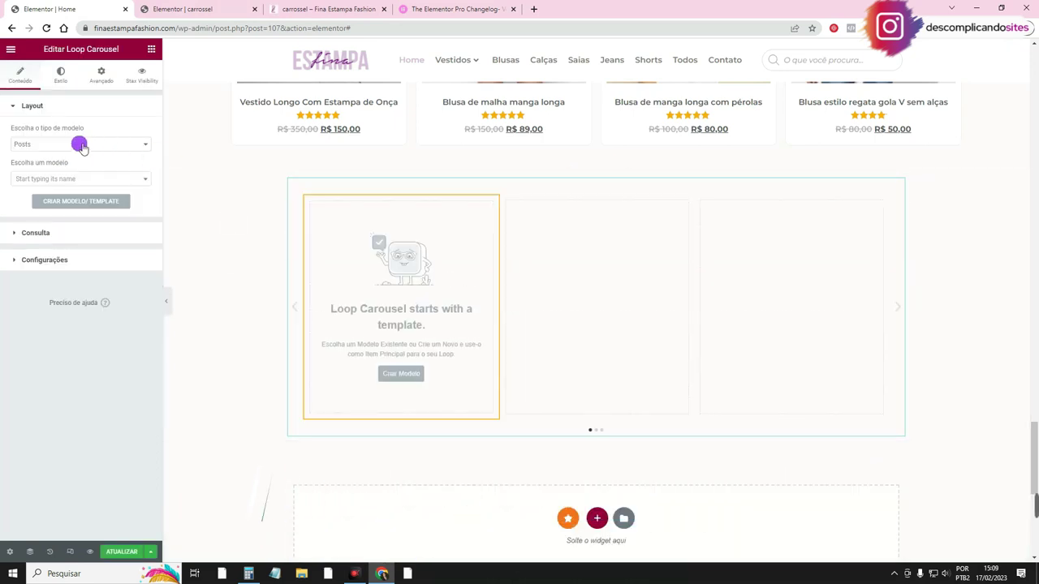
Assign the "carrossel (Modelo)" template to the posts-type Loop Carousel
left_click(52, 178)
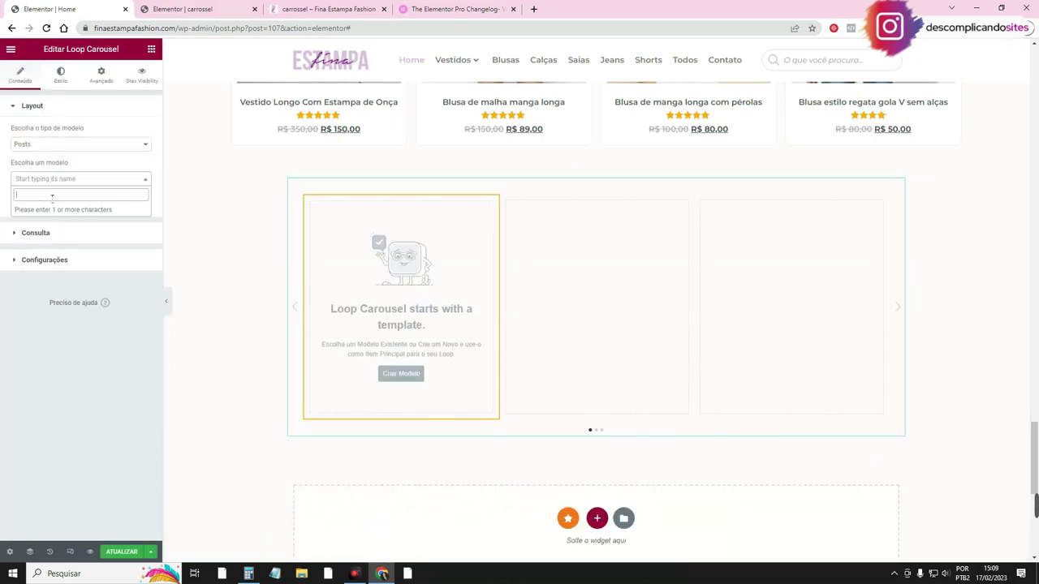
type("c")
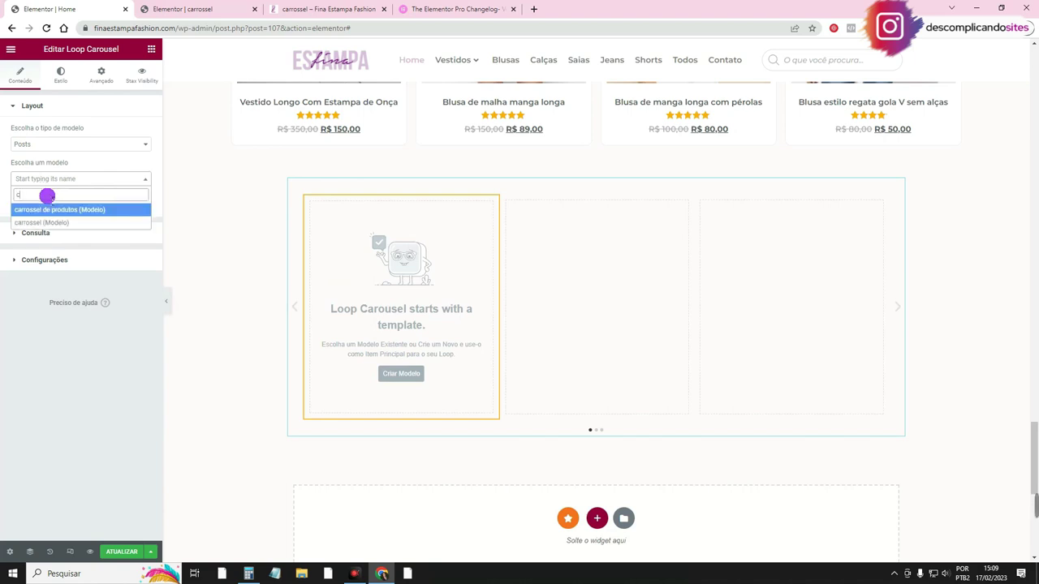
left_click(56, 224)
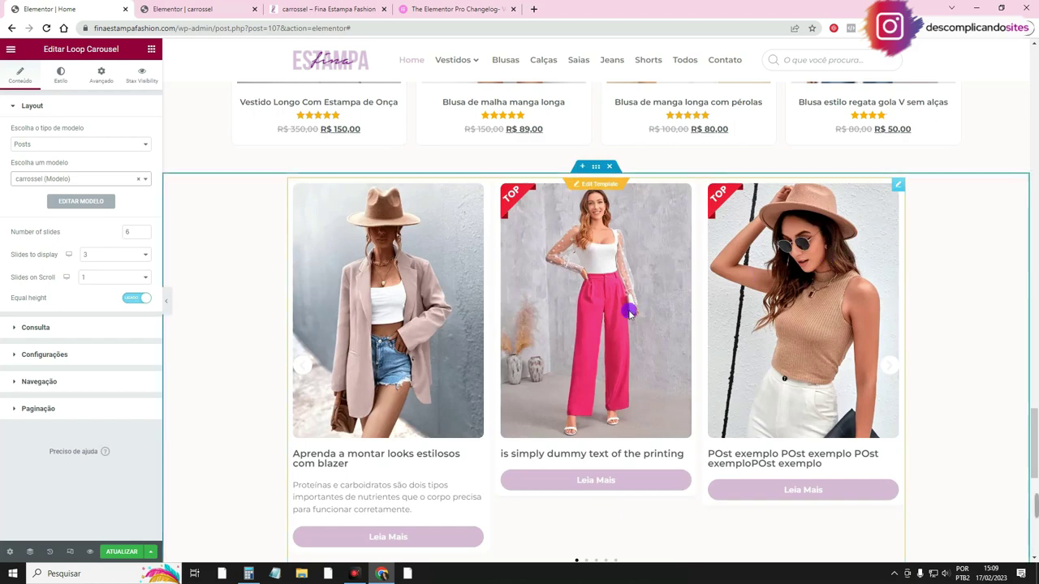
Preview the posts carousel with the editing panel hidden, sliding it backward and forward
scroll(479, 355, "down", 1)
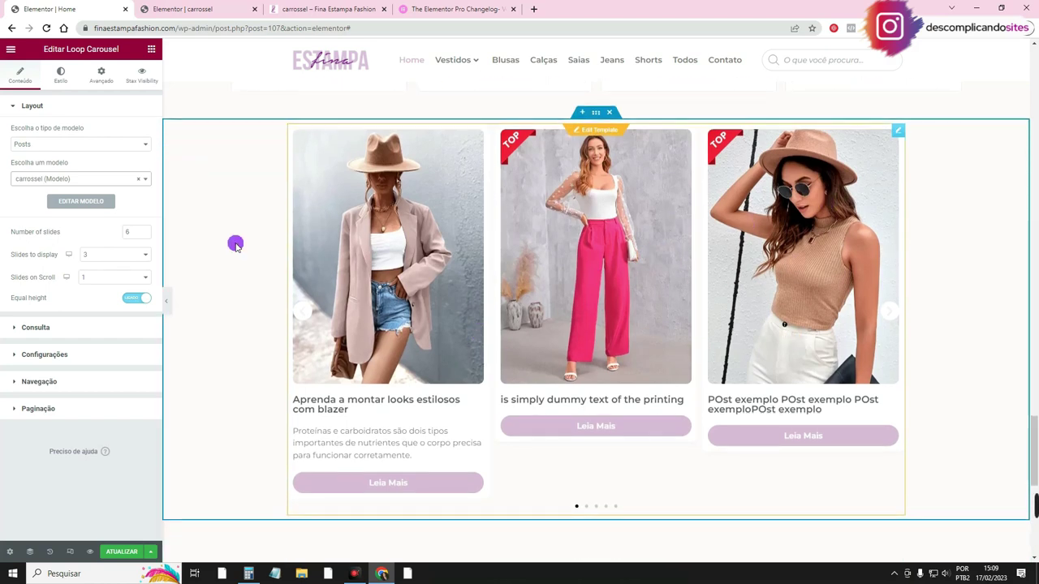
left_click(167, 297)
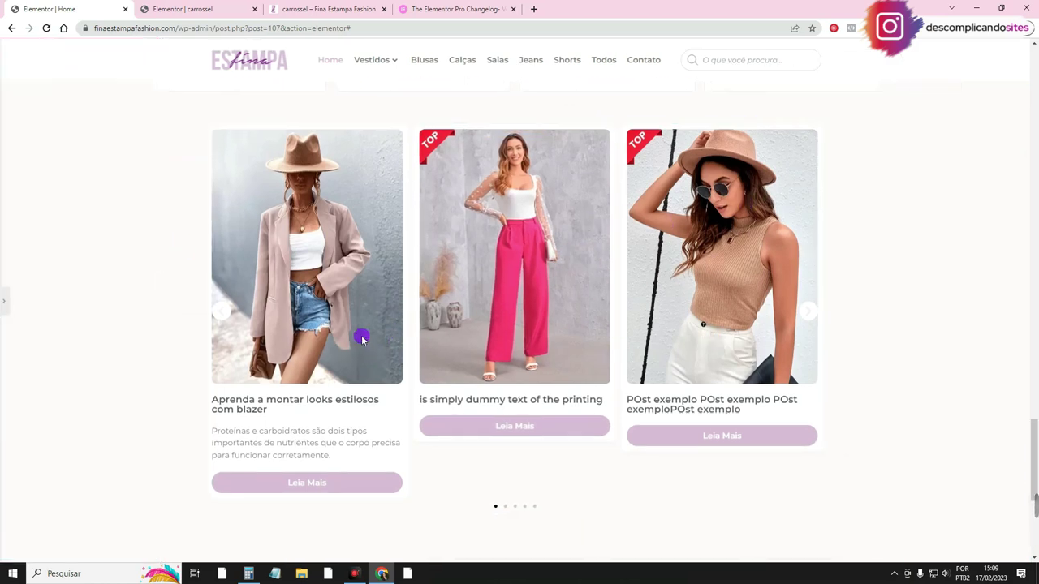
left_click(223, 314)
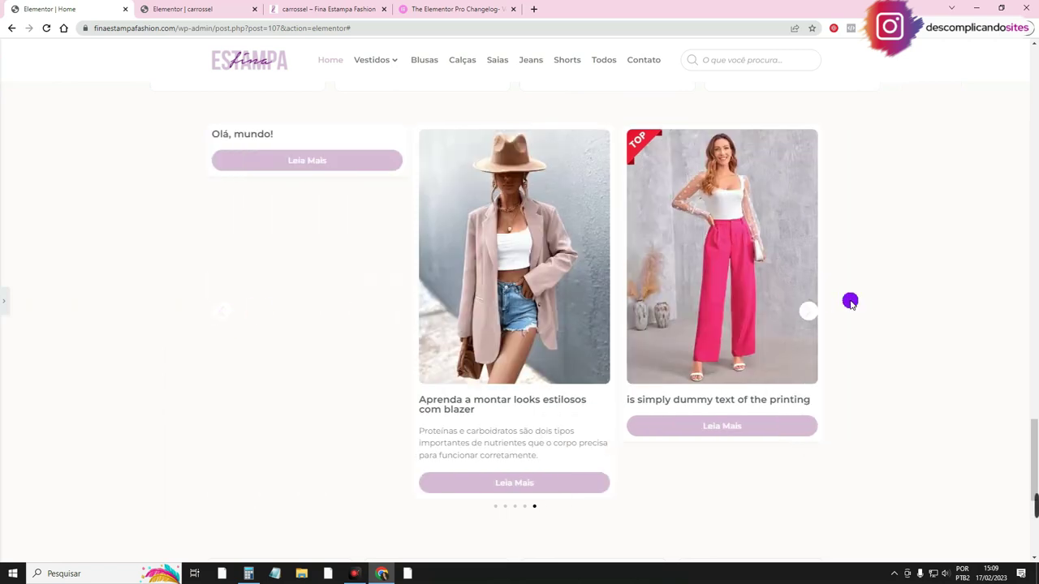
left_click(807, 315)
left_click(644, 327)
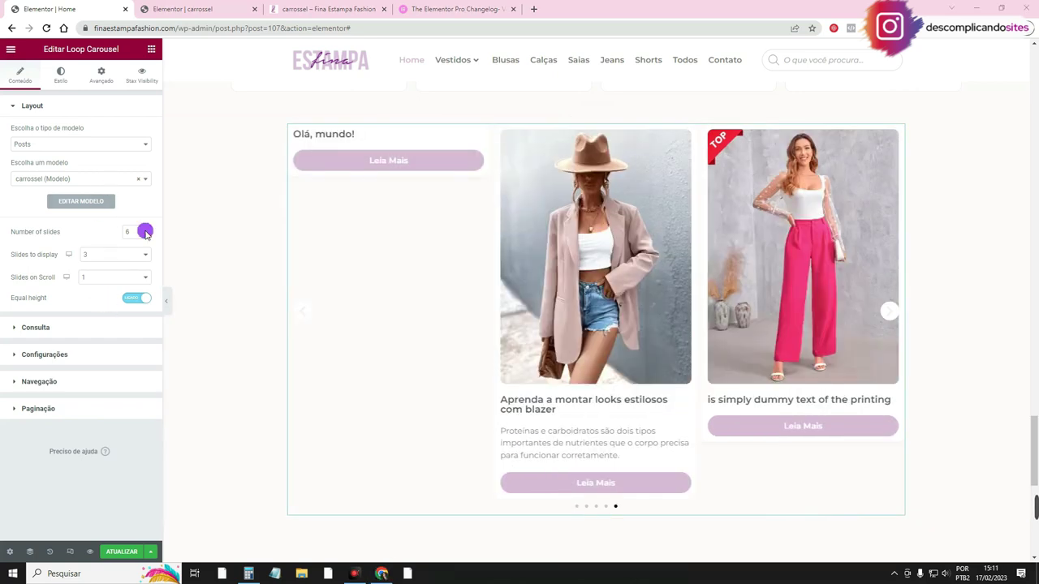
Choose Posts as the source in the carousel's Consulta settings
left_click(56, 327)
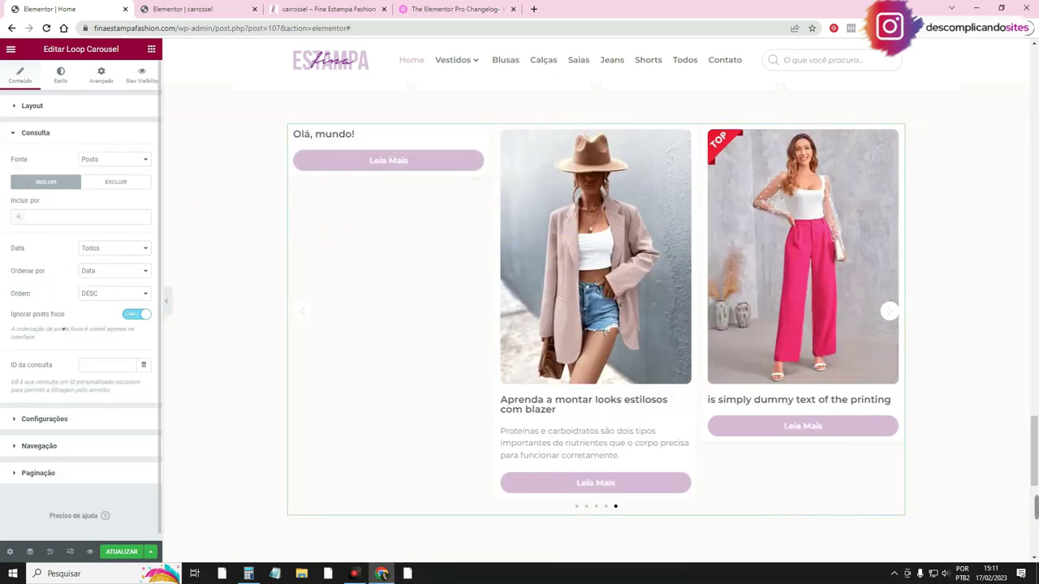
left_click(95, 160)
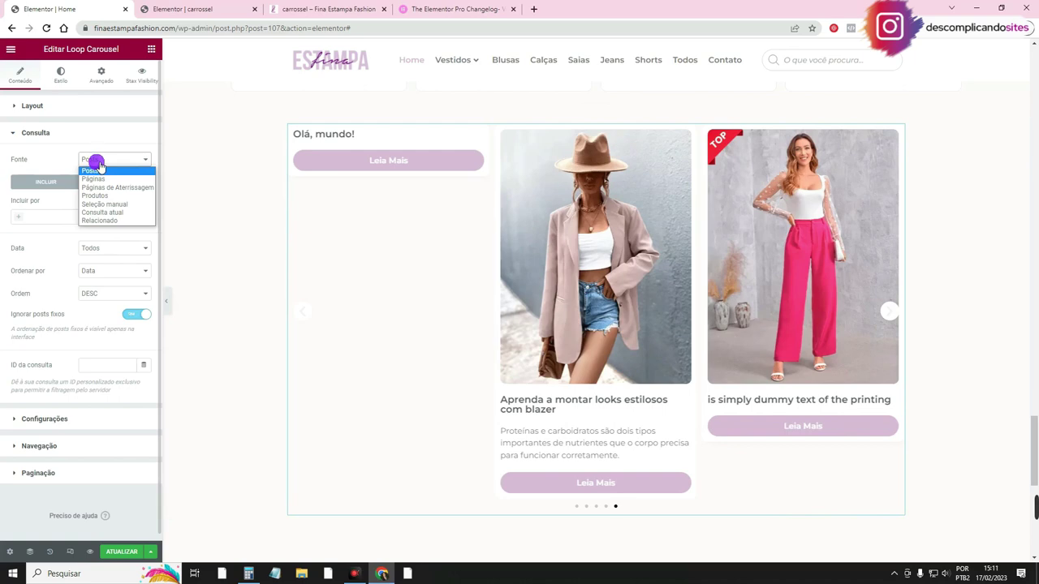
left_click(92, 171)
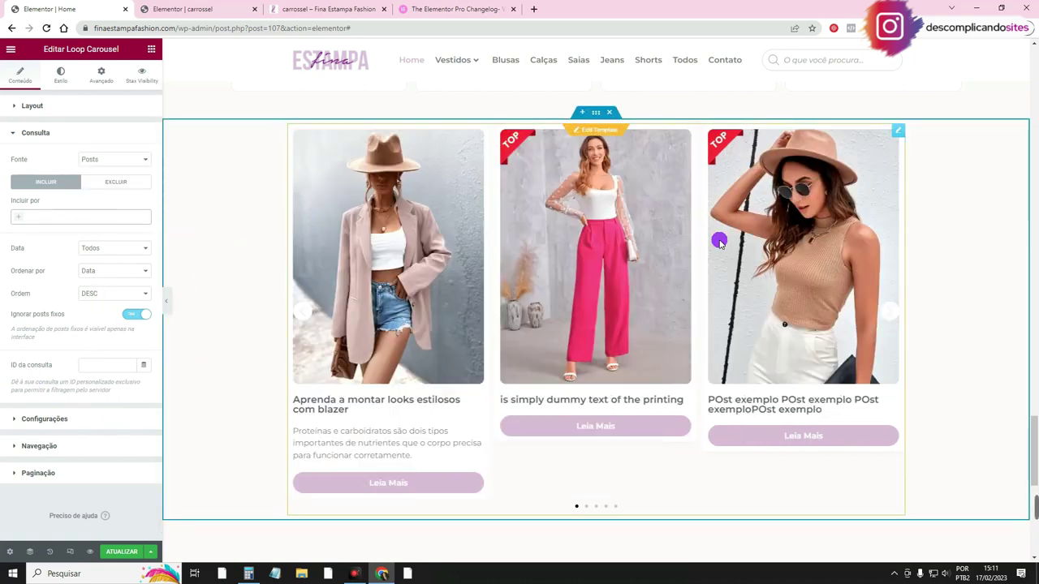
Widen the gap between the carousel's slides slightly and set the pagination dots' size to 13 px
left_click(60, 75)
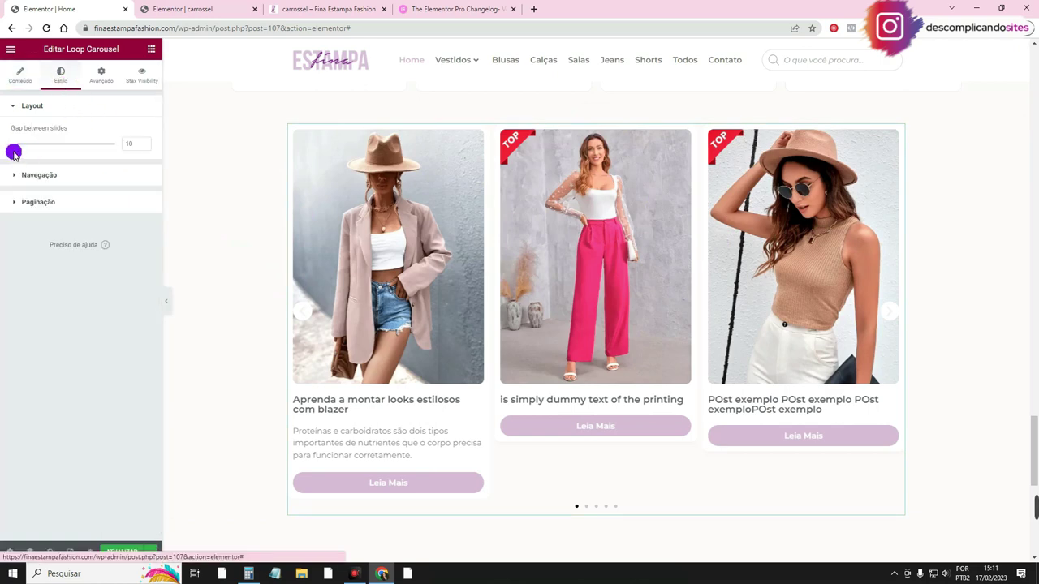
left_click_drag(18, 152, 11, 152)
left_click(39, 175)
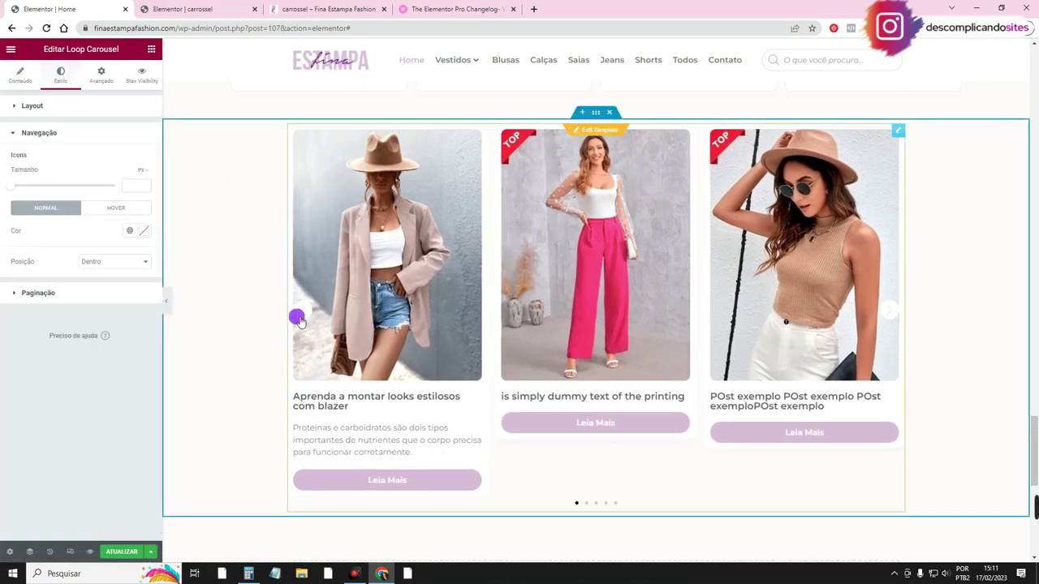
left_click(103, 296)
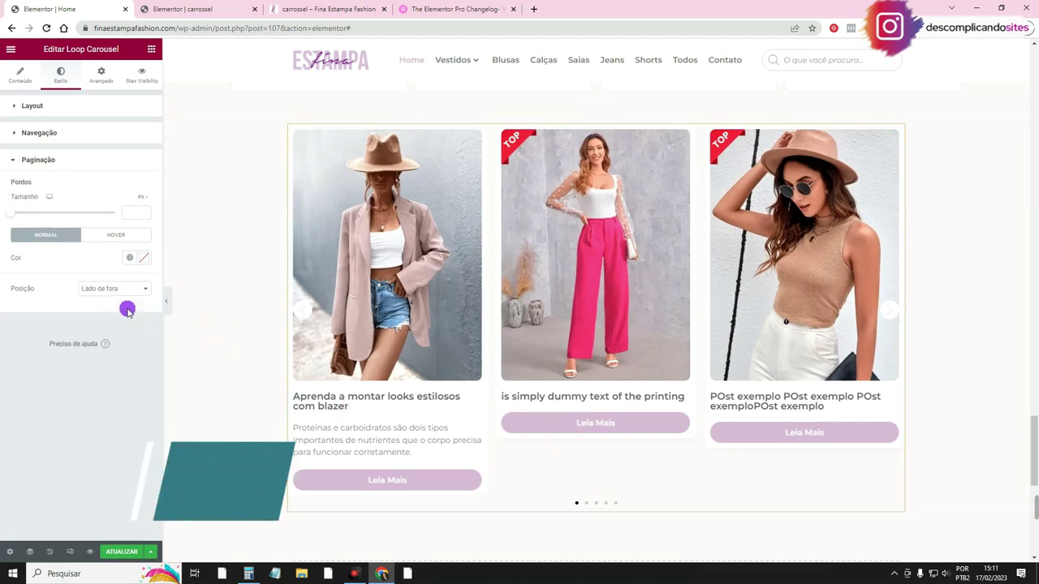
left_click(583, 396)
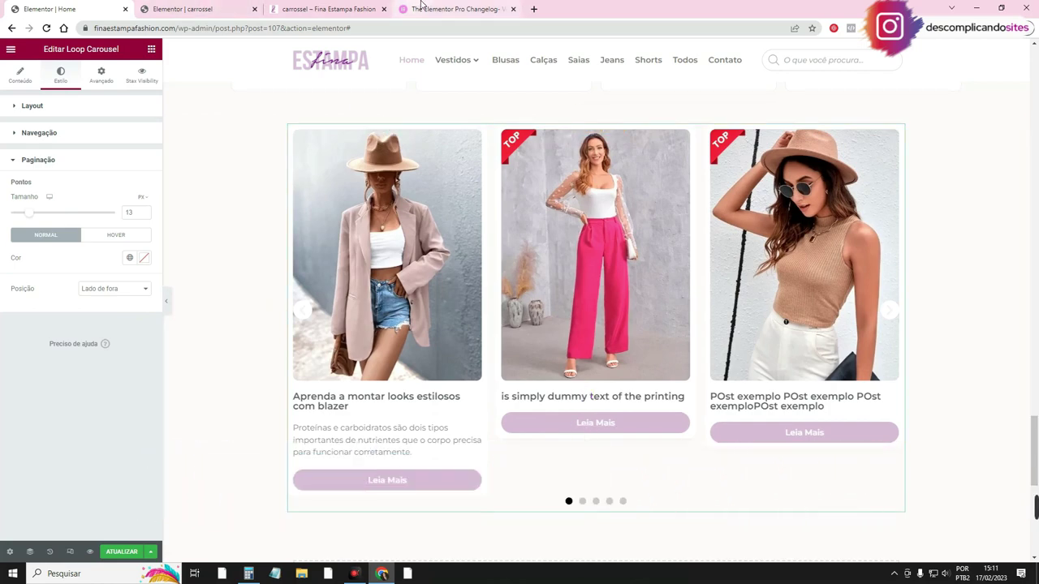
Check the Home page's product carousel and review the 3.11.1 fixes in the Elementor Pro changelog
scroll(549, 169, "up", 15)
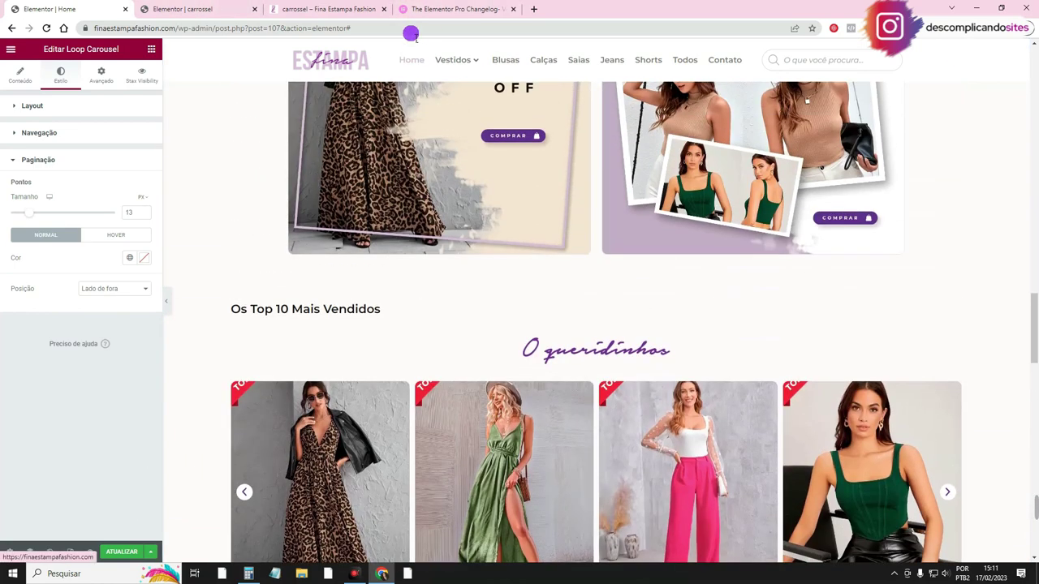
left_click(418, 6)
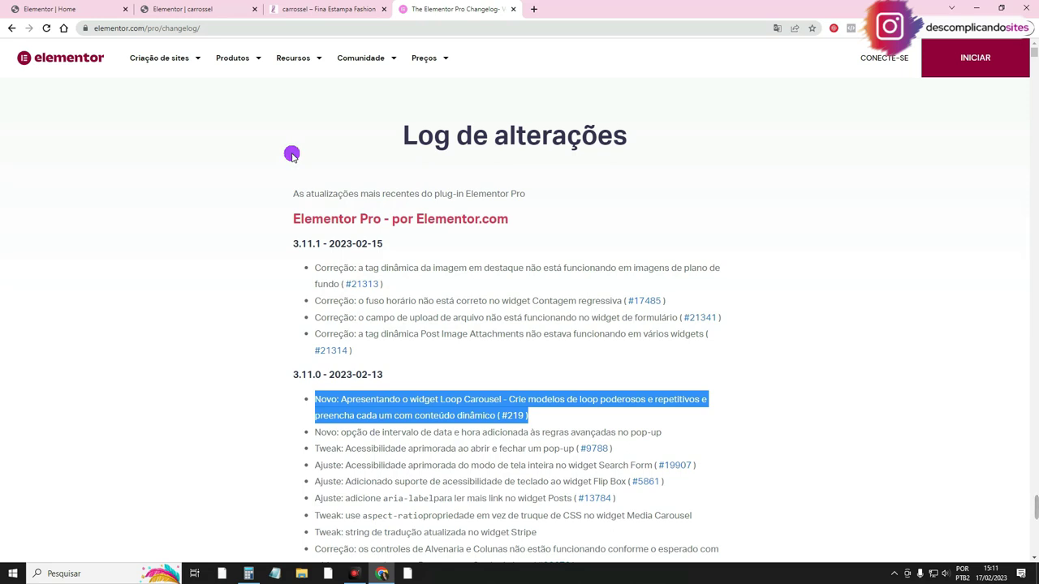
left_click(200, 27)
left_click_drag(312, 268, 485, 350)
left_click(678, 258)
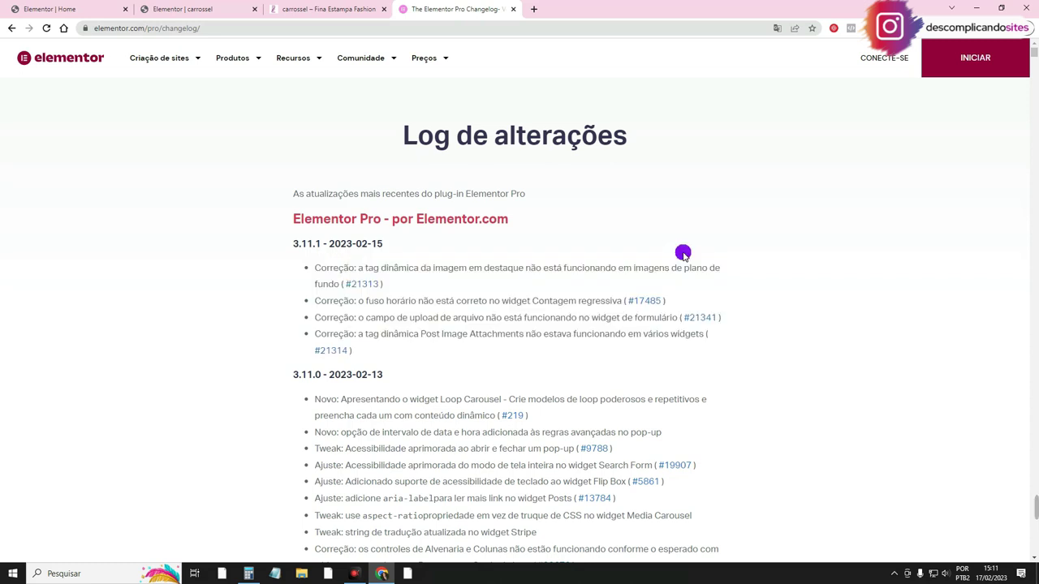